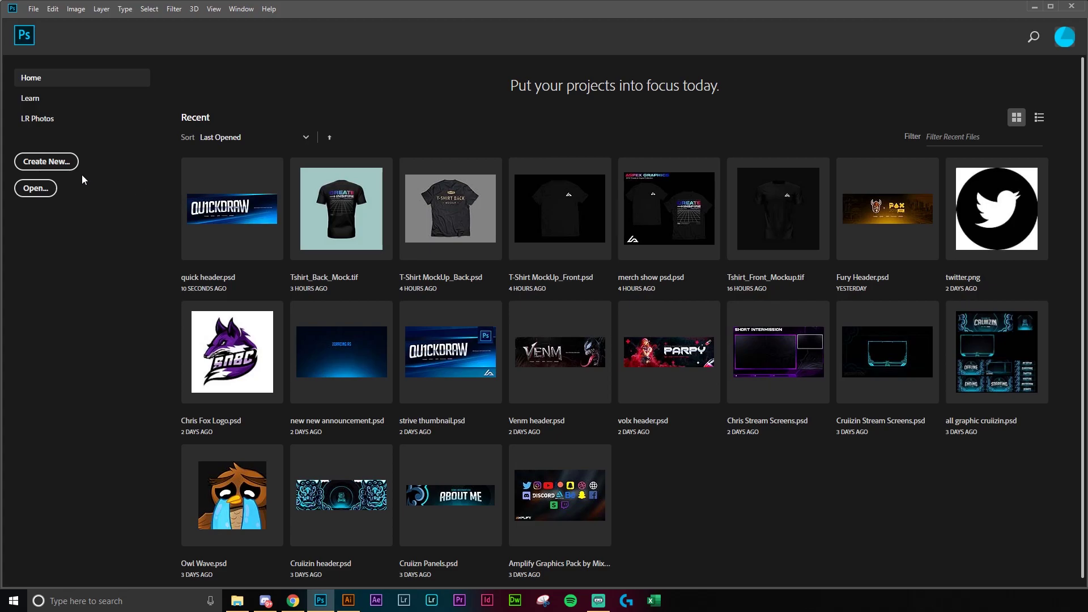
- Start a new document 3000 pixels wide and 1000 pixels high with a resolution of 300 pixels/inch
{"action": "left_click", "coordinate": [52, 164]}
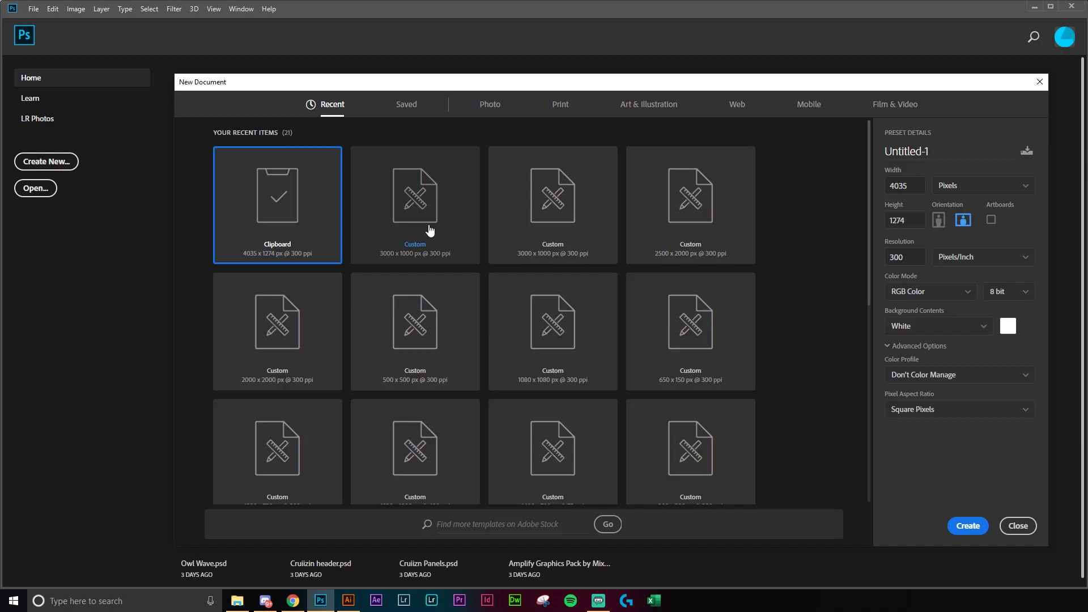
{"action": "type", "text": "3000"}
{"action": "key", "text": "Tab"}
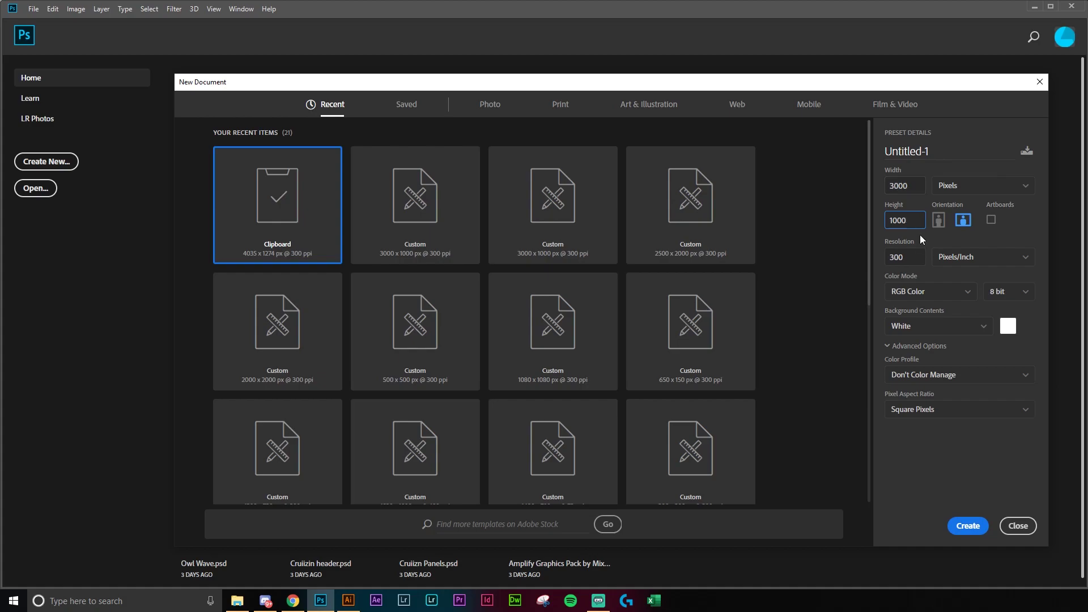
{"action": "left_click", "coordinate": [912, 257]}
{"action": "left_click", "coordinate": [1006, 260]}
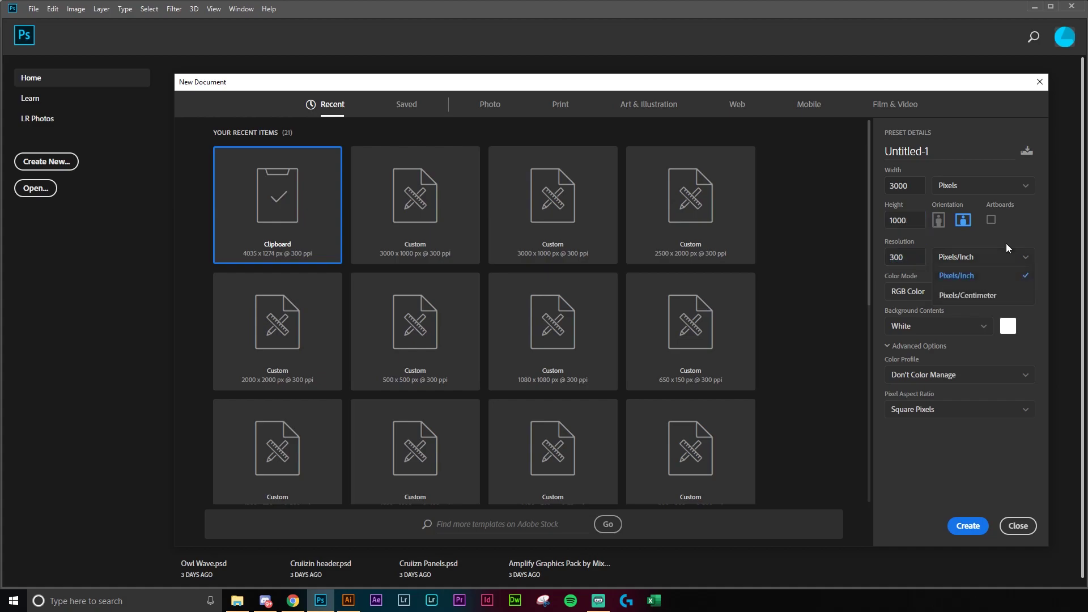
{"action": "left_click", "coordinate": [1014, 271]}
- Create the document in 8-bit RGB Color with black background contents
{"action": "left_click", "coordinate": [918, 299]}
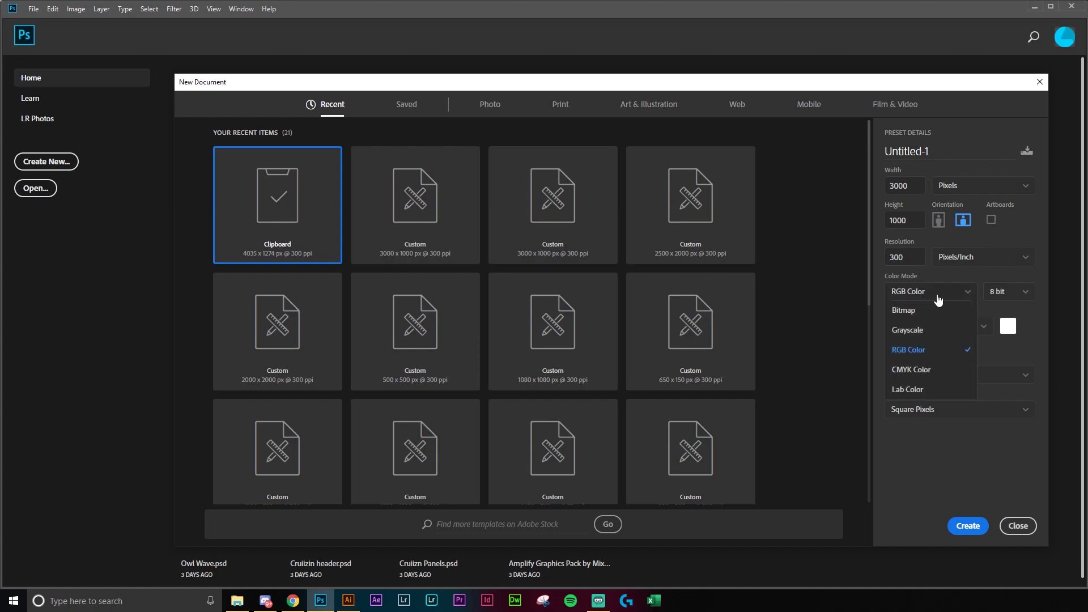
{"action": "left_click", "coordinate": [1014, 292]}
{"action": "left_click", "coordinate": [1021, 295]}
{"action": "left_click", "coordinate": [1039, 290]}
{"action": "left_click", "coordinate": [951, 328]}
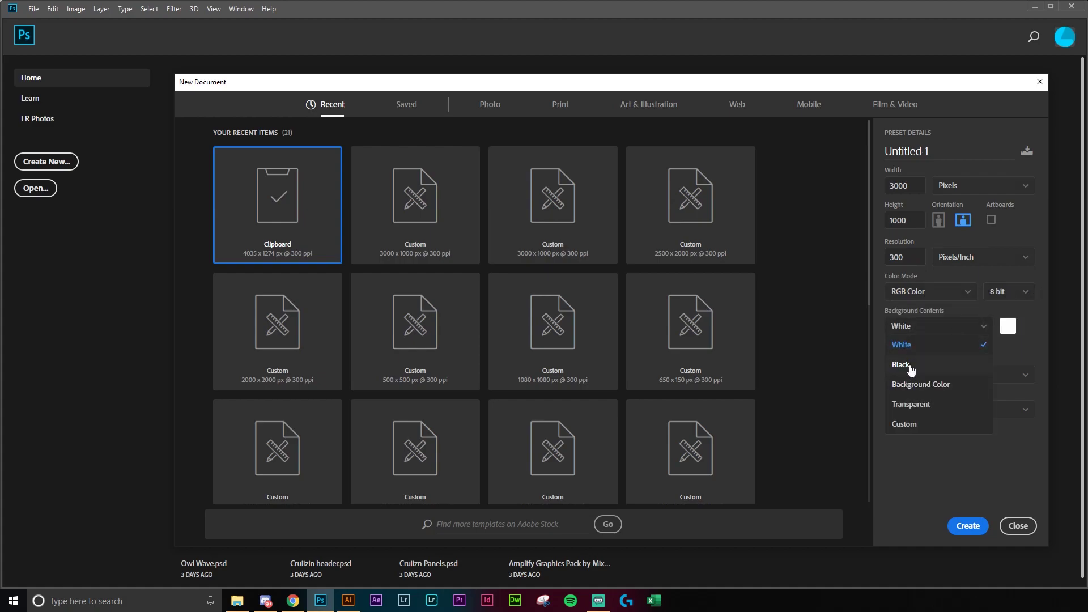
{"action": "left_click", "coordinate": [910, 368]}
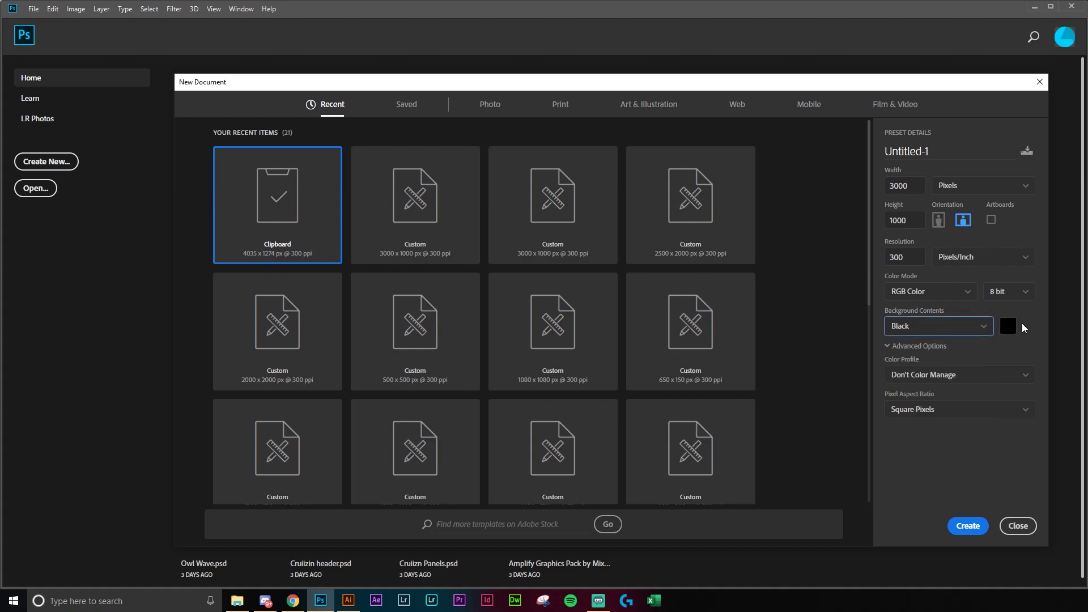
{"action": "left_click", "coordinate": [889, 345]}
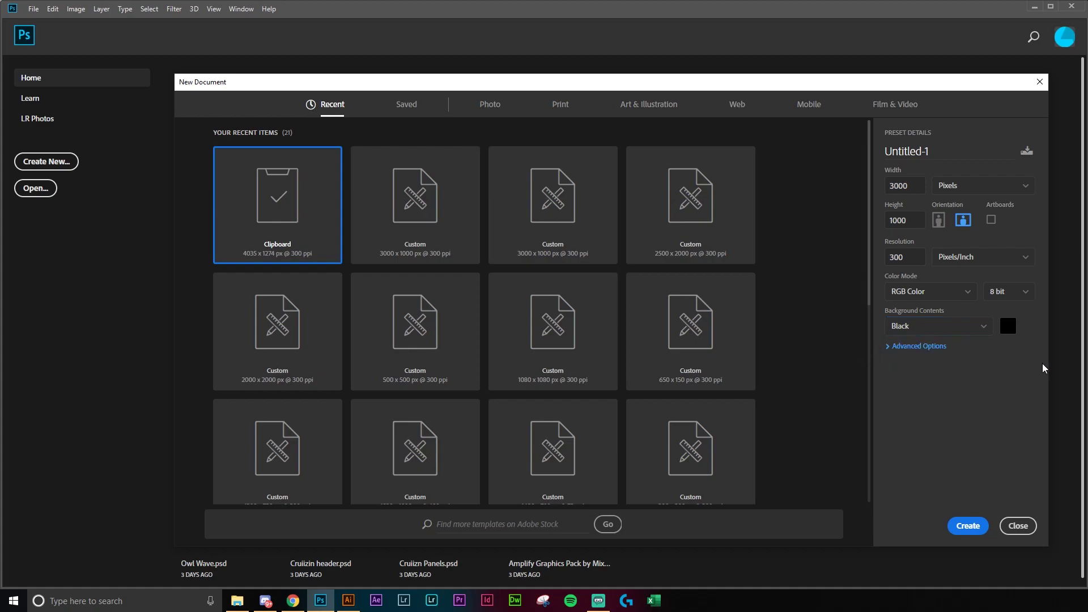
{"action": "left_click", "coordinate": [961, 527]}
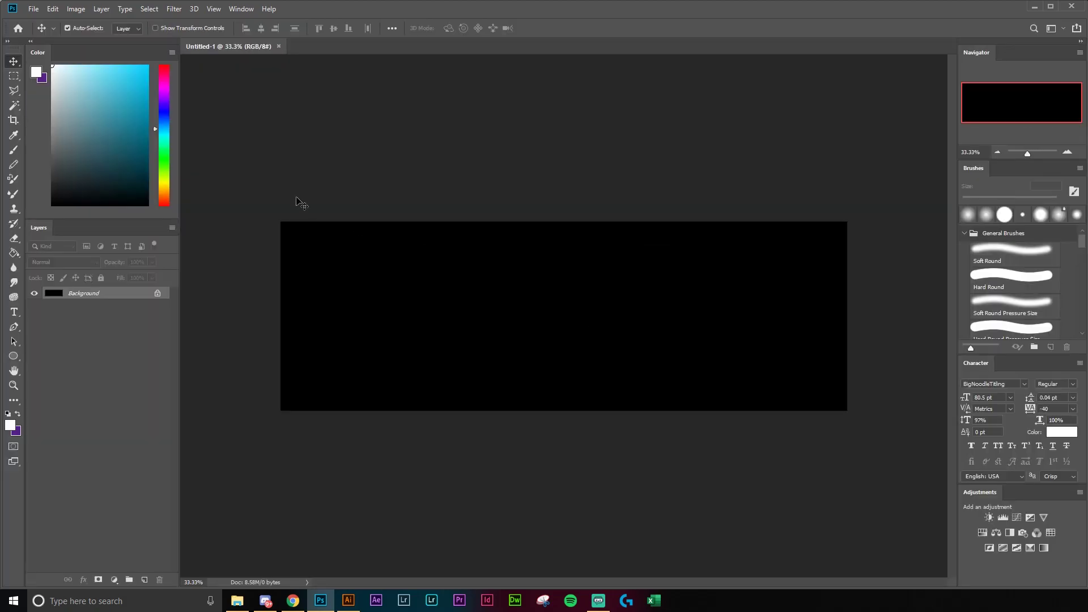
{"action": "key", "text": "ctrl+0"}
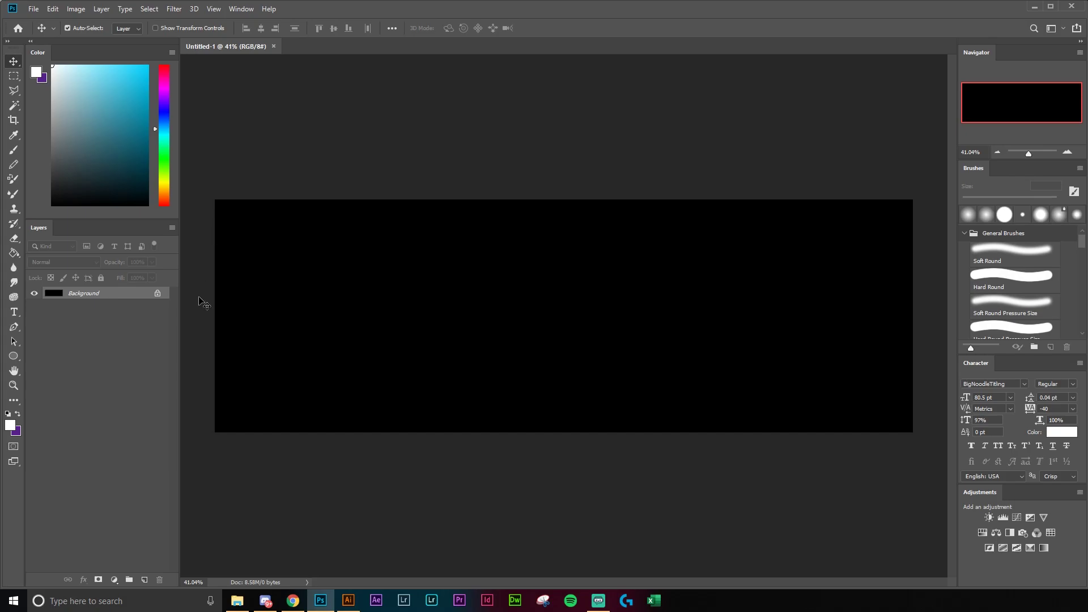
- Unlock the background layer and give it a very dark navy Color Overlay, #000013, at 100% opacity
{"action": "left_click", "coordinate": [157, 294]}
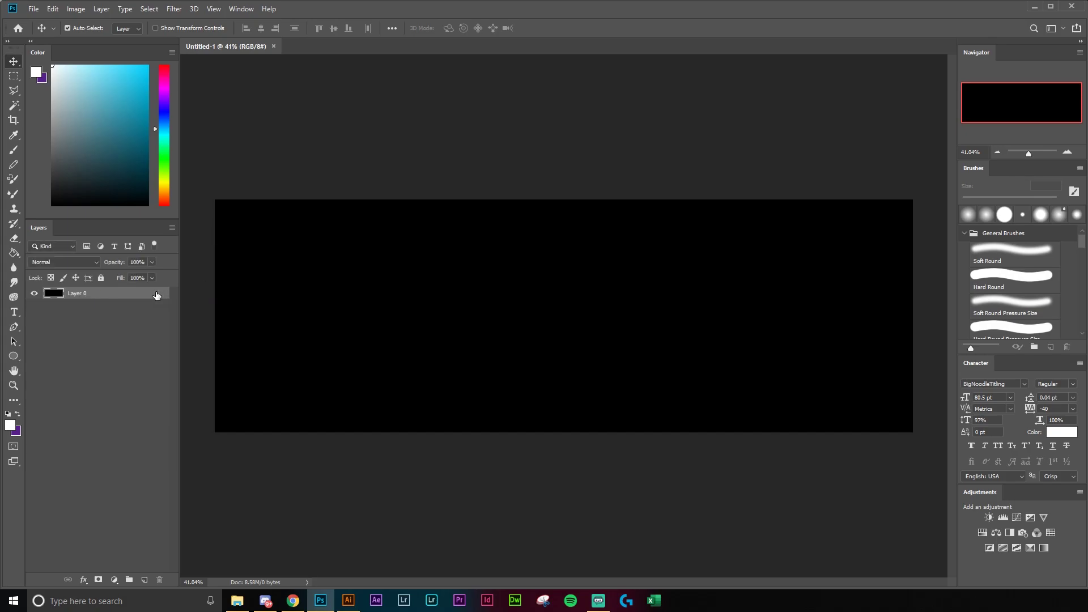
{"action": "double_click", "coordinate": [98, 294]}
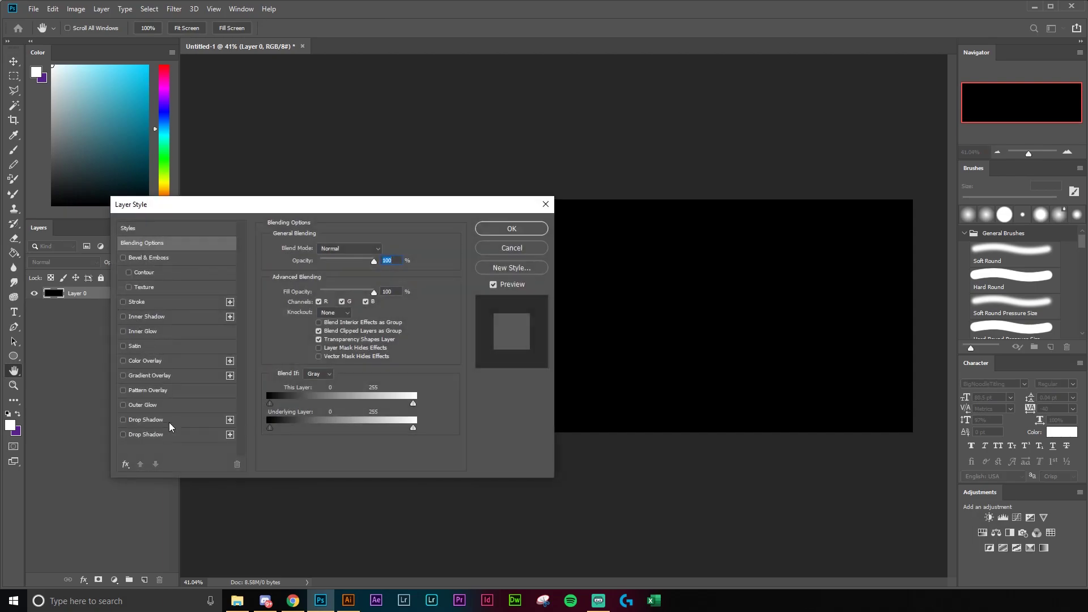
{"action": "left_click", "coordinate": [146, 361]}
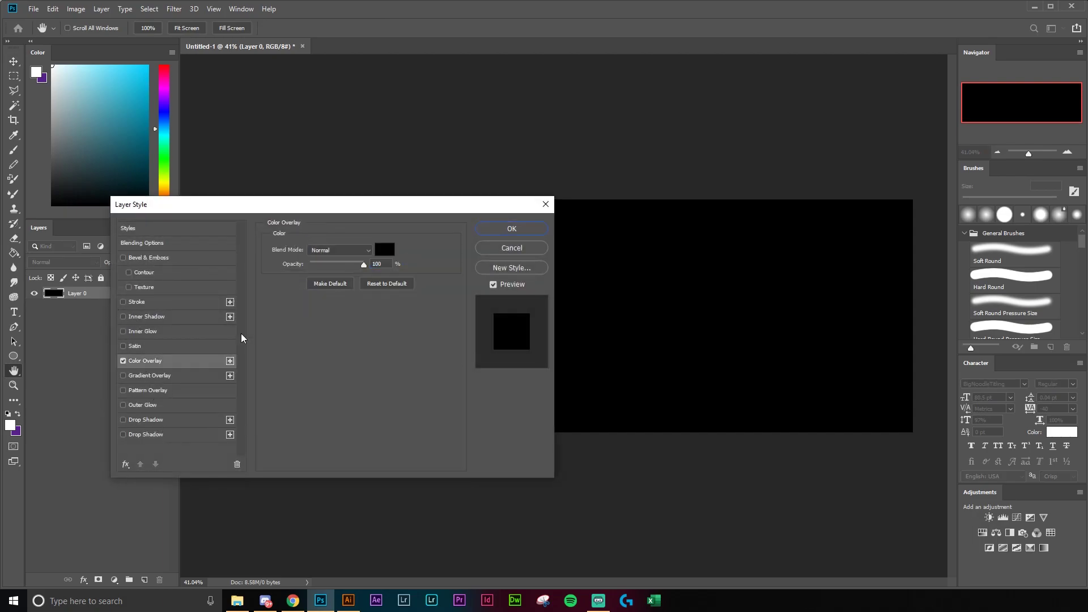
{"action": "left_click", "coordinate": [391, 253]}
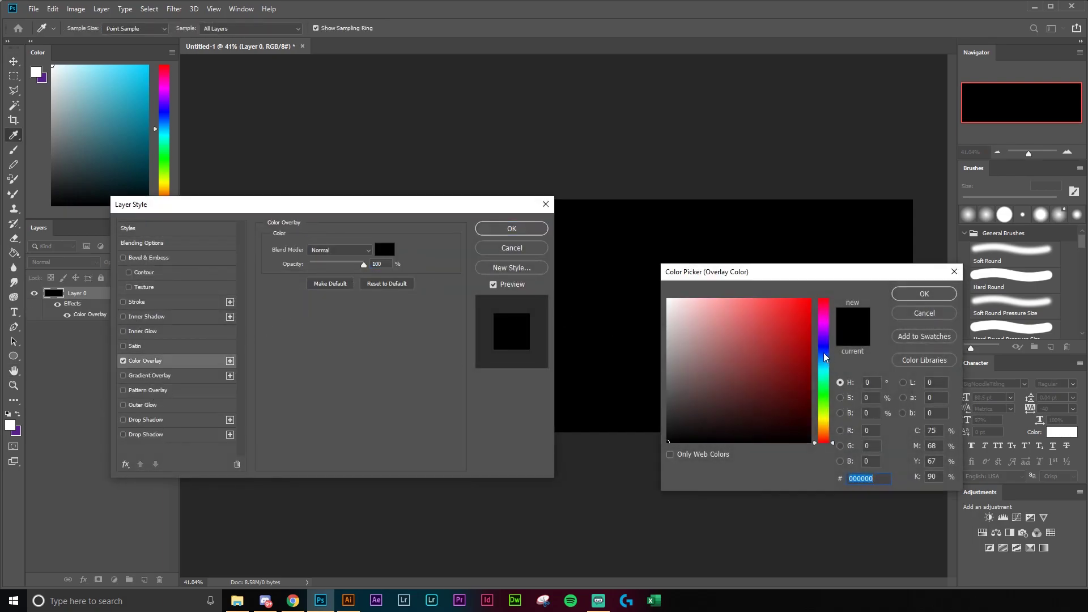
{"action": "left_click_drag", "start_coordinate": [828, 357], "coordinate": [826, 348]}
{"action": "mouse_move", "coordinate": [777, 383]}
{"action": "left_mouse_down"}
{"action": "mouse_move", "coordinate": [826, 429]}
{"action": "mouse_move", "coordinate": [809, 432]}
{"action": "left_mouse_up"}
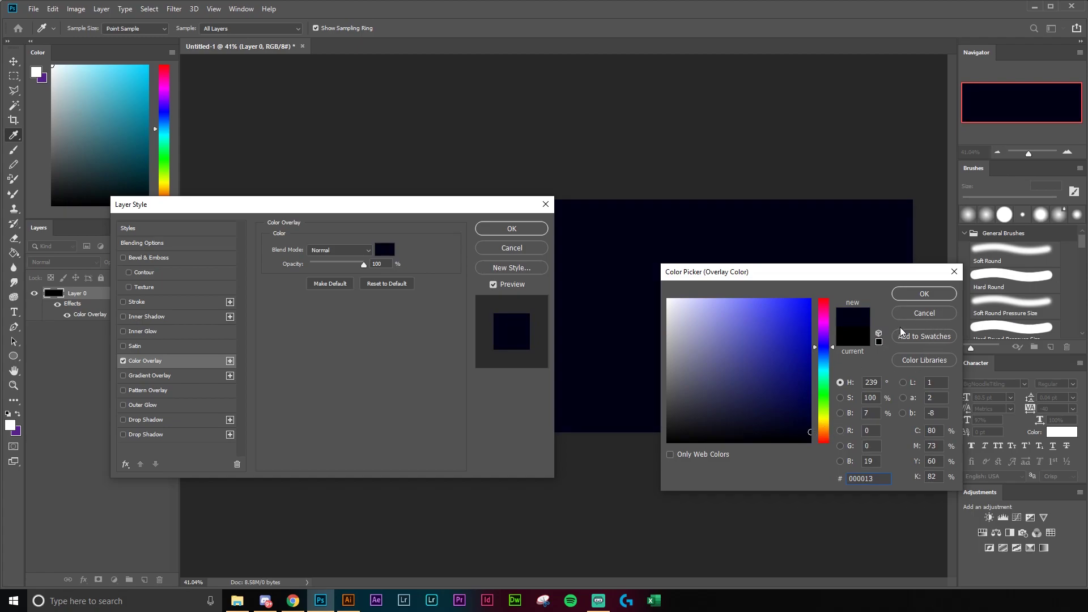
{"action": "left_click", "coordinate": [923, 294]}
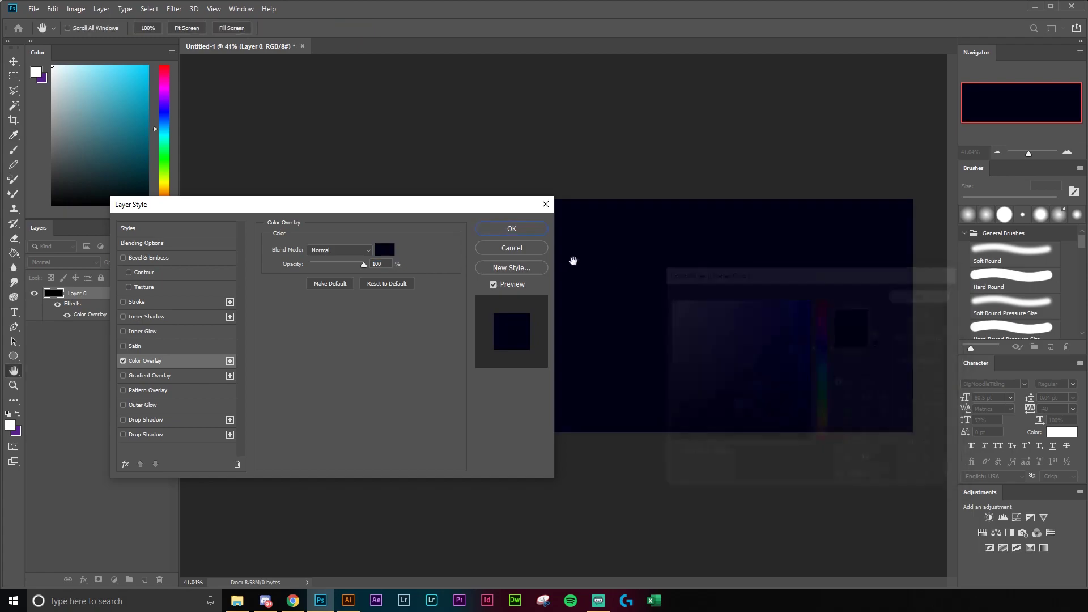
{"action": "left_click", "coordinate": [491, 229]}
- Rasterize the layer style of the navy base layer and add a new empty layer above it
{"action": "right_click", "coordinate": [106, 293]}
{"action": "left_click", "coordinate": [127, 293]}
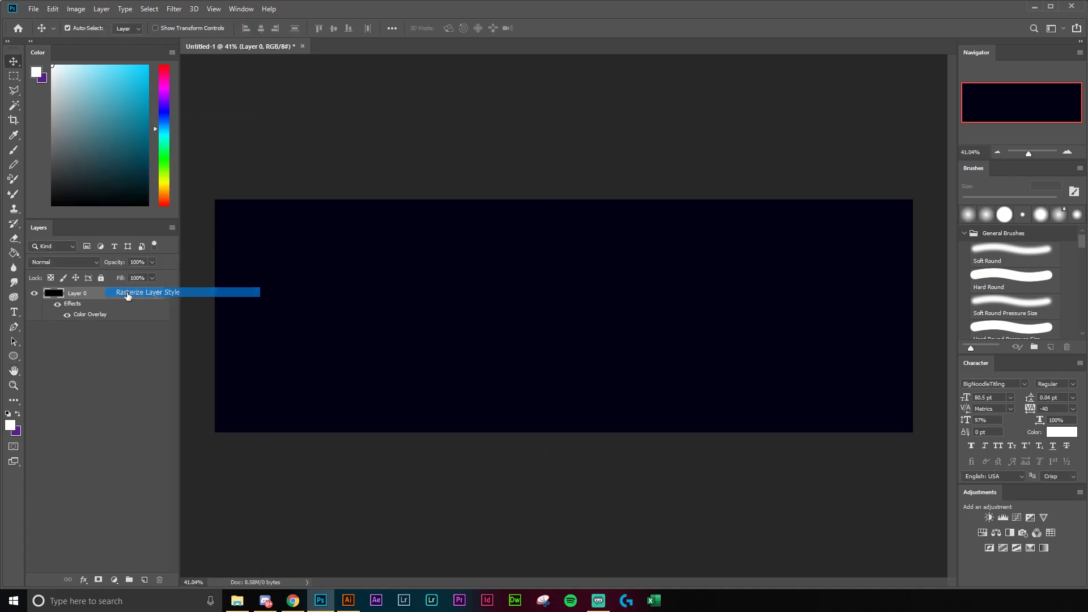
{"action": "left_click", "coordinate": [144, 580]}
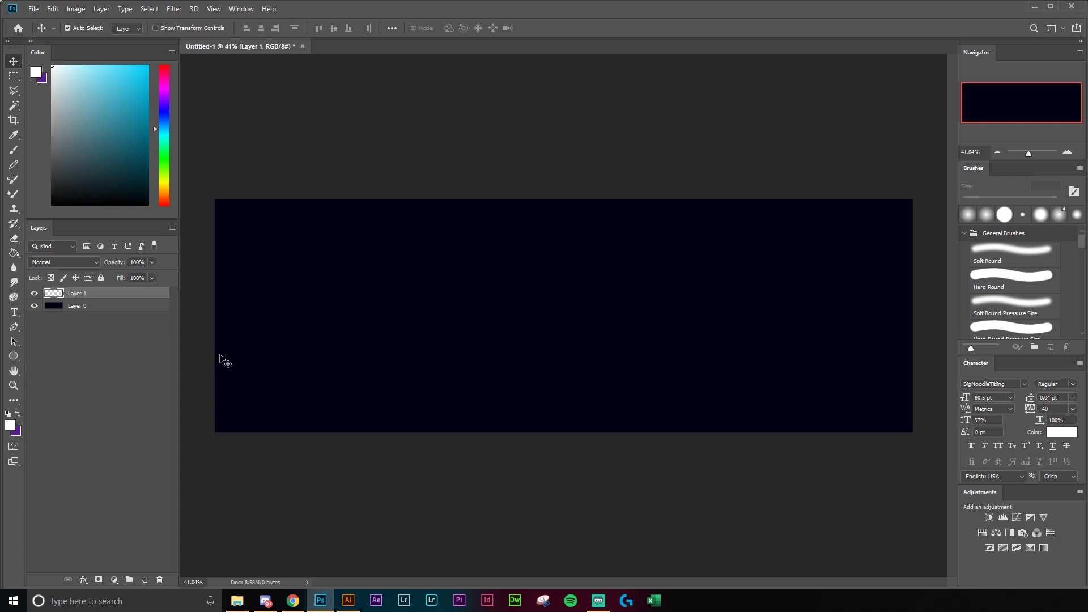
- Set up the Soft Round brush at 495 px with a muted medium blue foreground color
{"action": "key", "text": "b"}
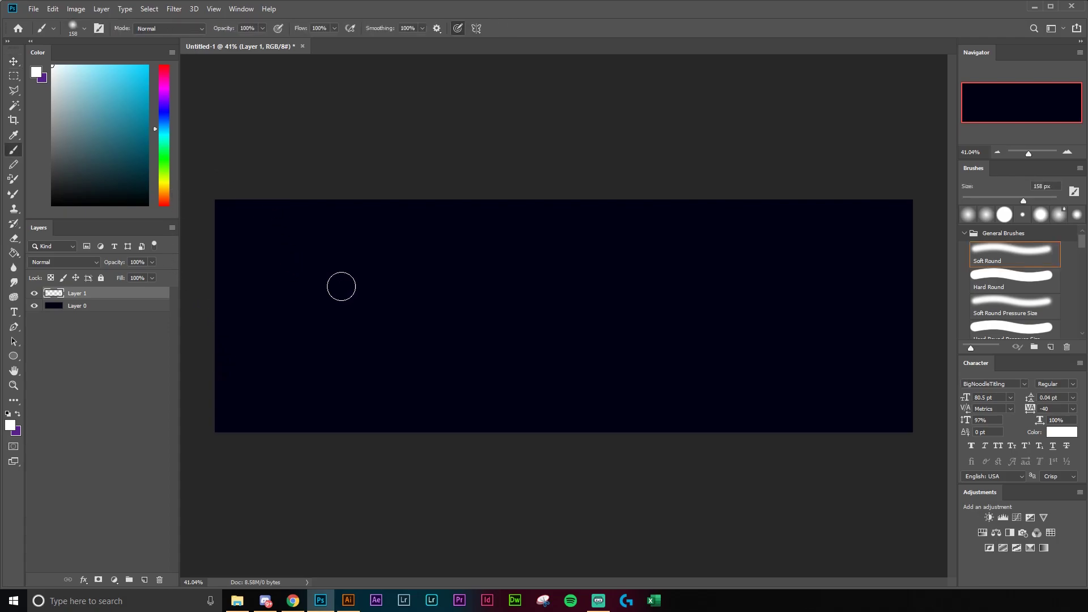
{"action": "right_click", "coordinate": [352, 289]}
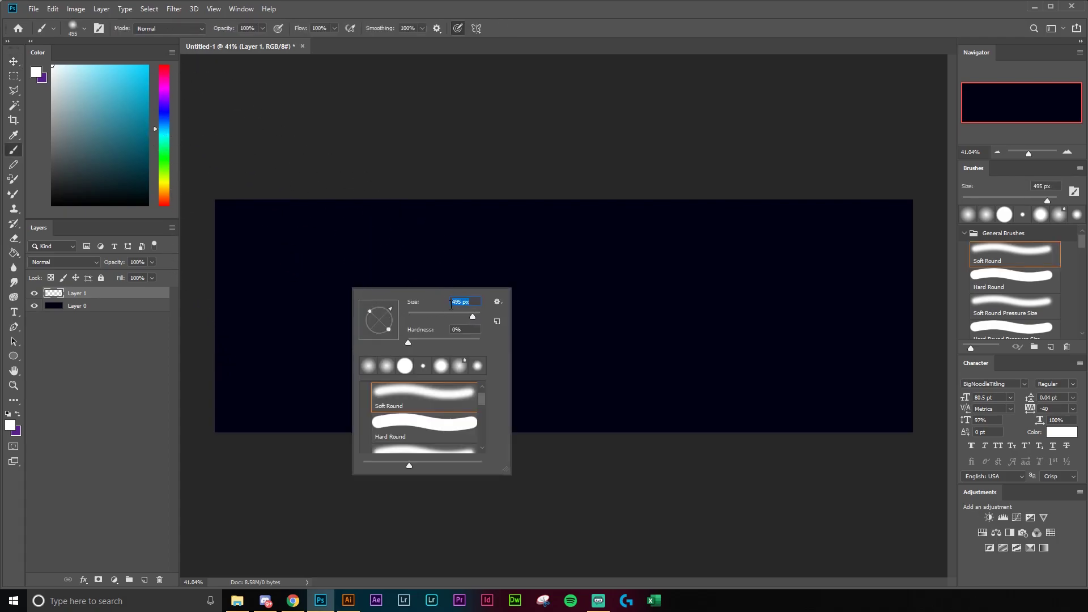
{"action": "left_click_drag", "start_coordinate": [158, 124], "coordinate": [171, 116]}
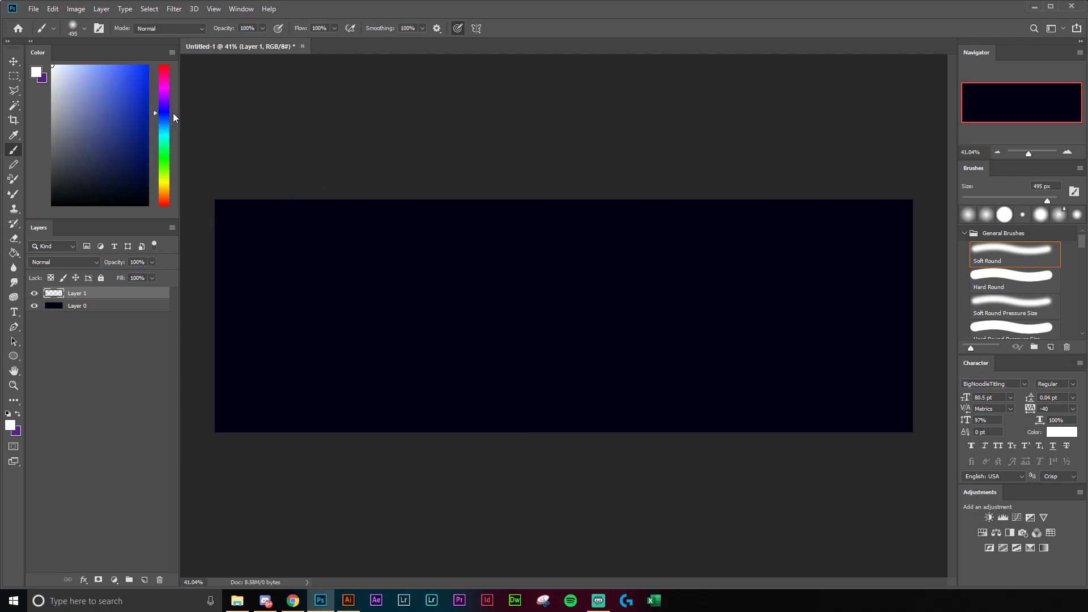
{"action": "left_click_drag", "start_coordinate": [97, 121], "coordinate": [94, 134]}
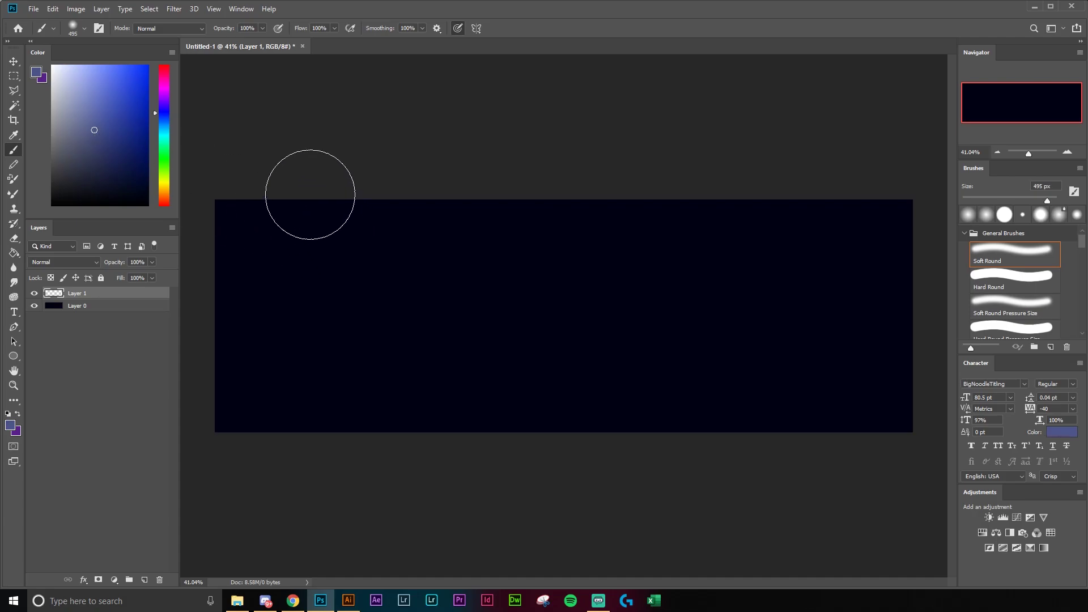
- Enlarge the Soft Round brush to 2520 px, keeping its hardness at 0%
{"action": "key", "text": "ctrl+minus"}
{"action": "key", "text": "ctrl+minus"}
{"action": "key", "text": "ctrl+minus"}
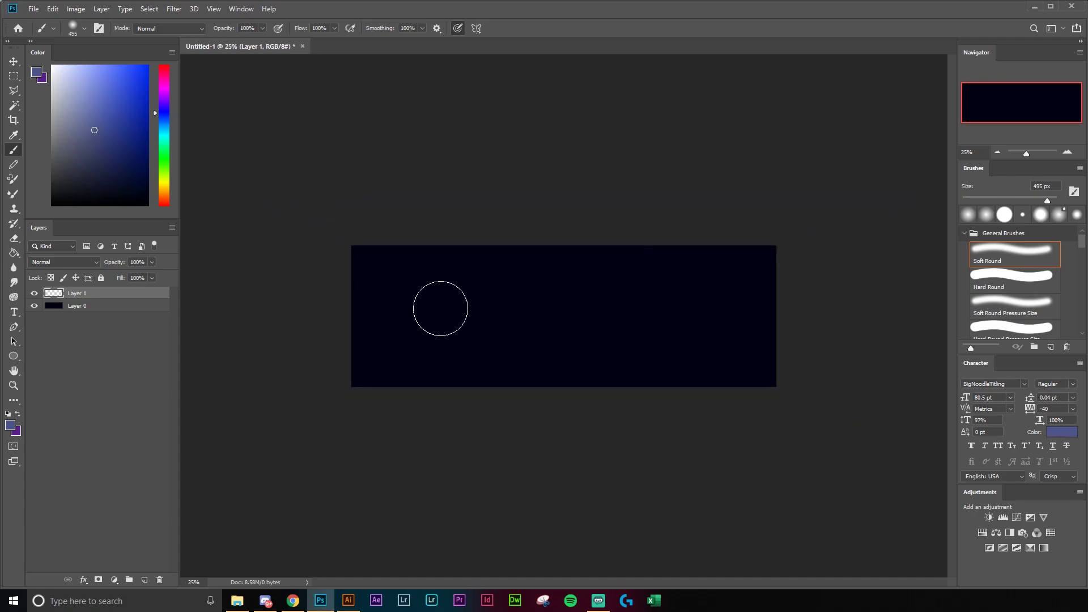
{"action": "key", "text": "bracketright"}
{"action": "key", "text": "bracketright"}
{"action": "key", "text": "bracketright"}
{"action": "key", "text": "bracketright"}
{"action": "key", "text": "bracketright"}
{"action": "key", "text": "bracketright"}
{"action": "key", "text": "bracketright"}
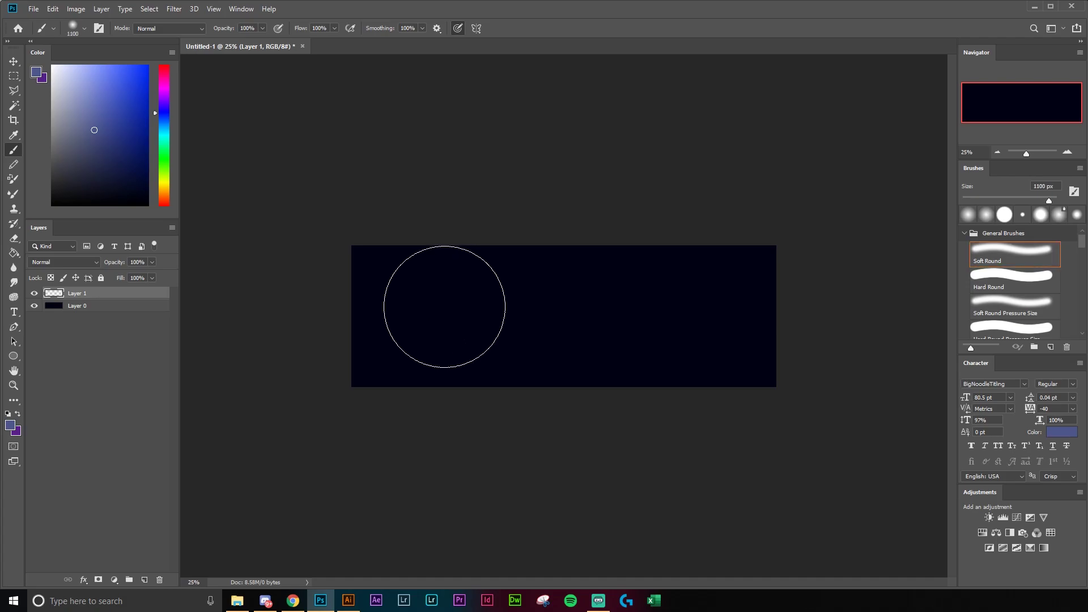
{"action": "right_click", "coordinate": [450, 306]}
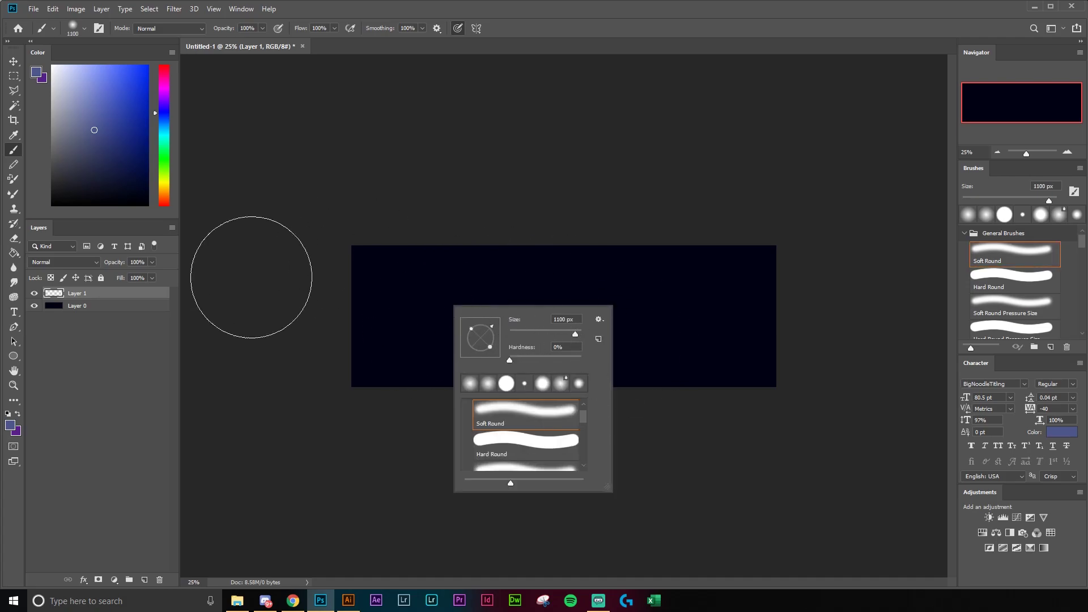
{"action": "left_click_drag", "start_coordinate": [578, 338], "coordinate": [579, 337]}
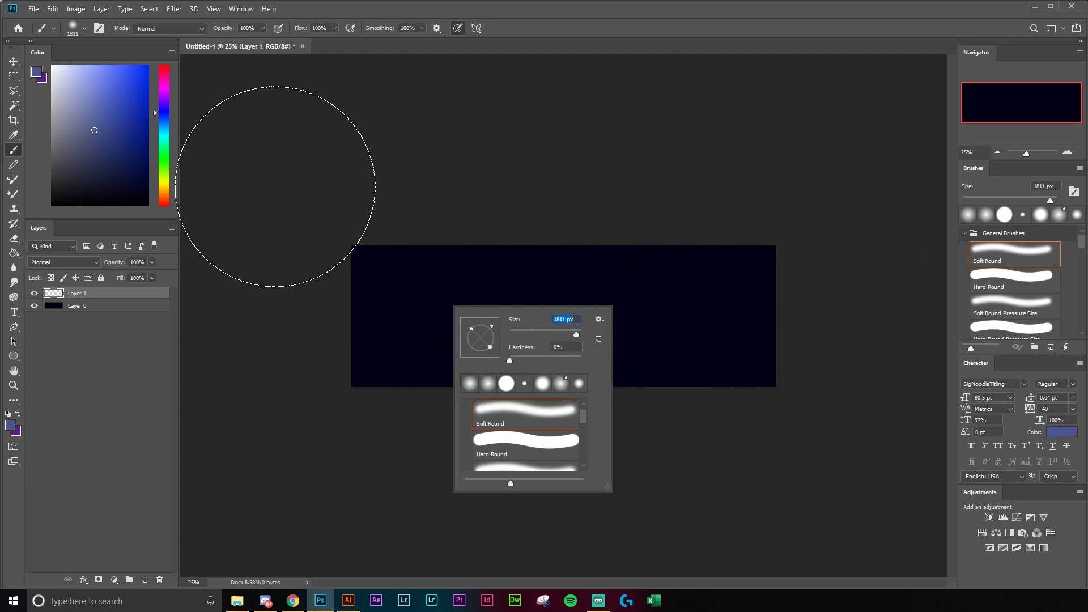
{"action": "left_click", "coordinate": [503, 362]}
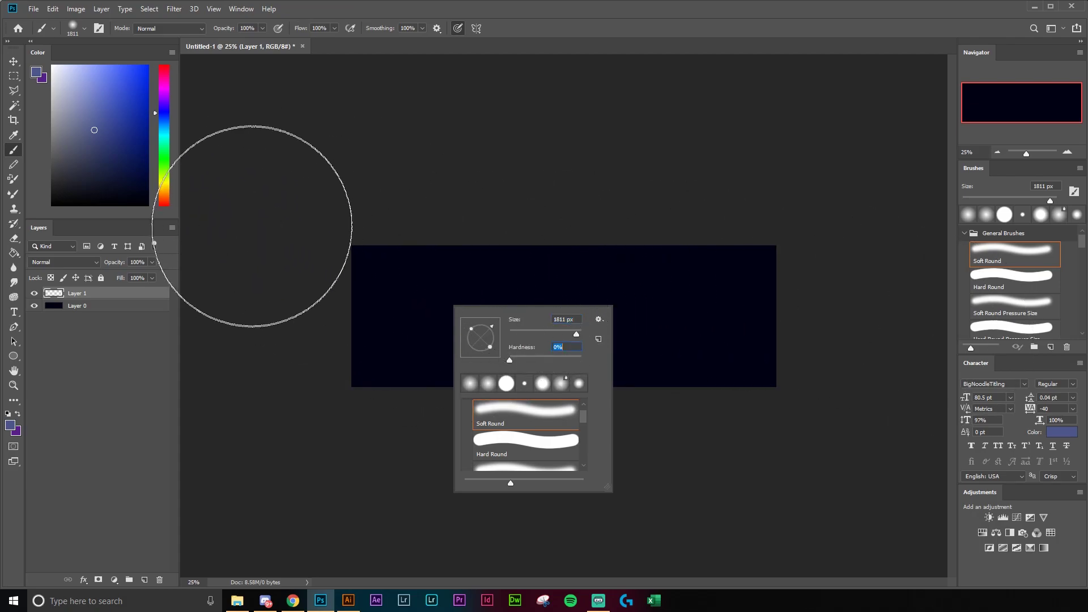
{"action": "left_click_drag", "start_coordinate": [576, 334], "coordinate": [578, 334]}
- Paint a soft blue glow over the canvas's upper-left corner and lower the glow layer's opacity to 50%
{"action": "mouse_move", "coordinate": [308, 164]}
{"action": "left_mouse_down"}
{"action": "mouse_move", "coordinate": [359, 146]}
{"action": "mouse_move", "coordinate": [453, 165]}
{"action": "mouse_move", "coordinate": [517, 141]}
{"action": "mouse_move", "coordinate": [532, 97]}
{"action": "left_mouse_up"}
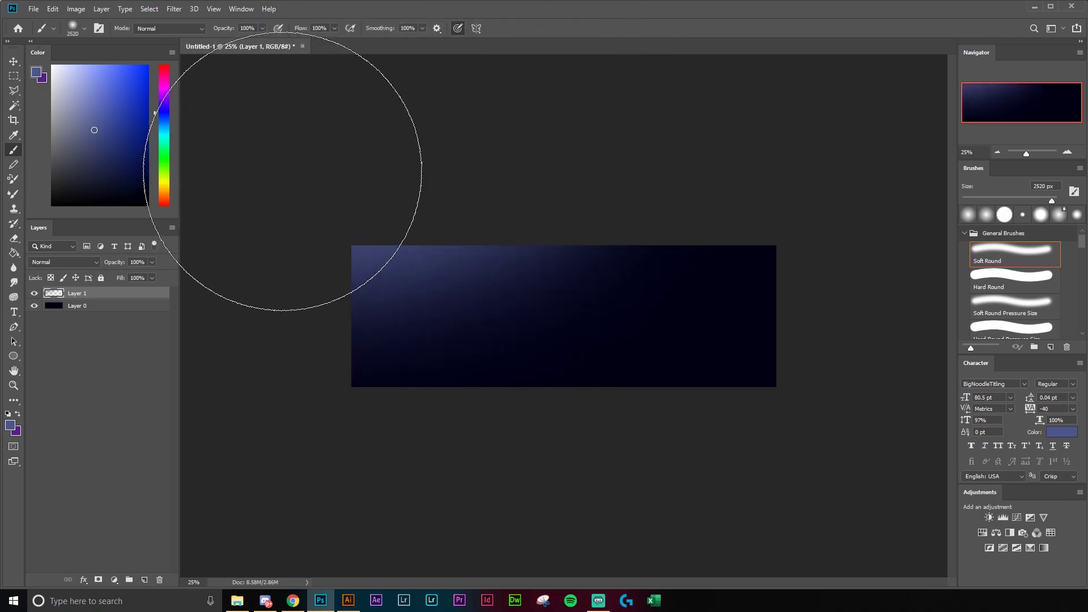
{"action": "key", "text": "v"}
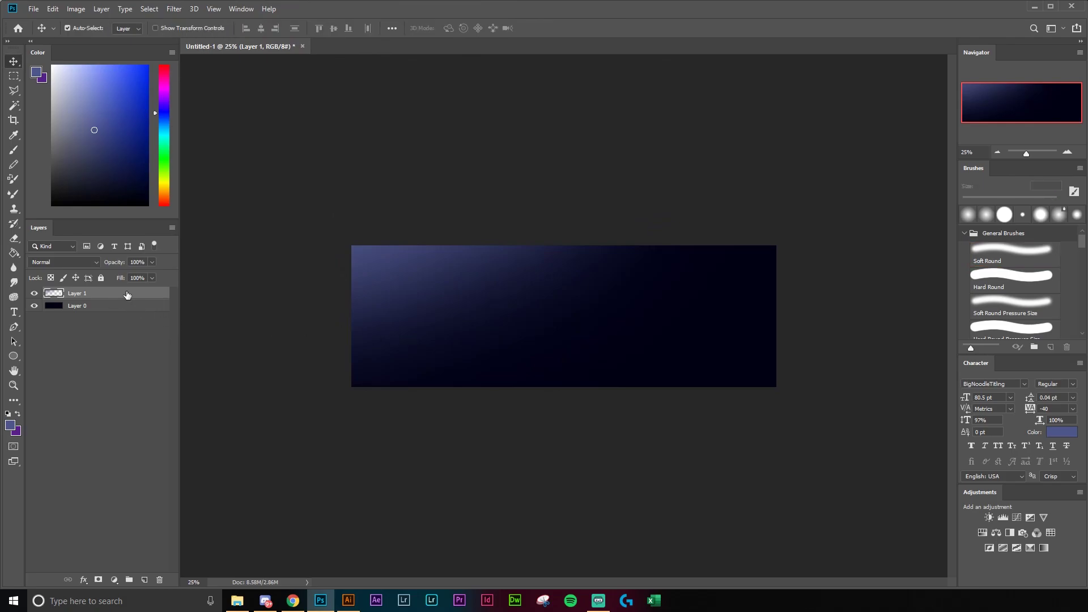
{"action": "left_click_drag", "start_coordinate": [127, 276], "coordinate": [125, 276]}
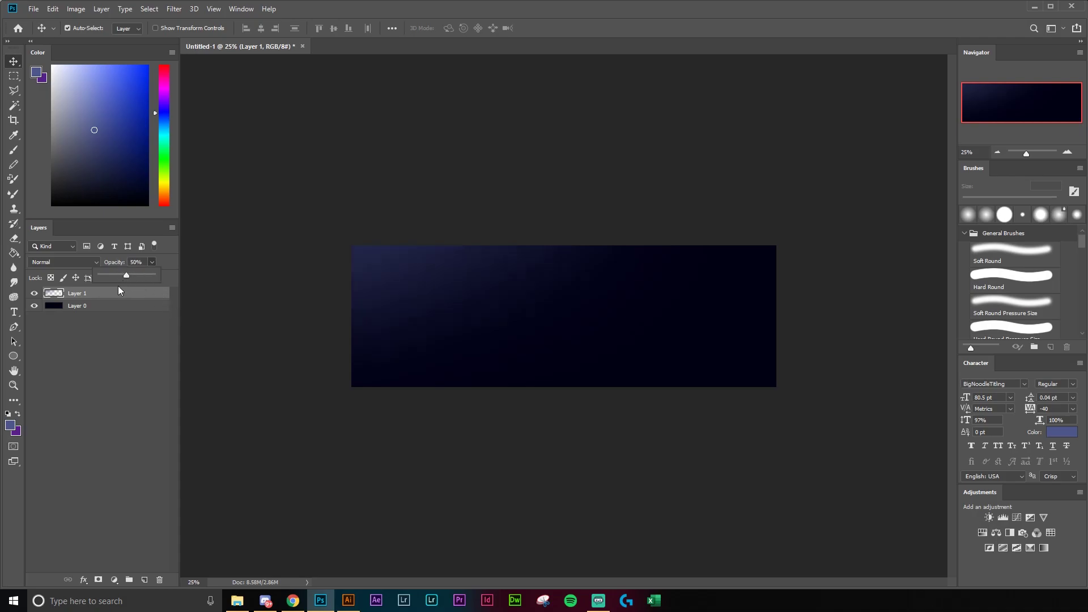
- On a new layer, draw a closed Pen path forming a thin wedge from the canvas's lower-left corner to mid-right edge, and convert it to a selection
{"action": "left_click", "coordinate": [145, 580]}
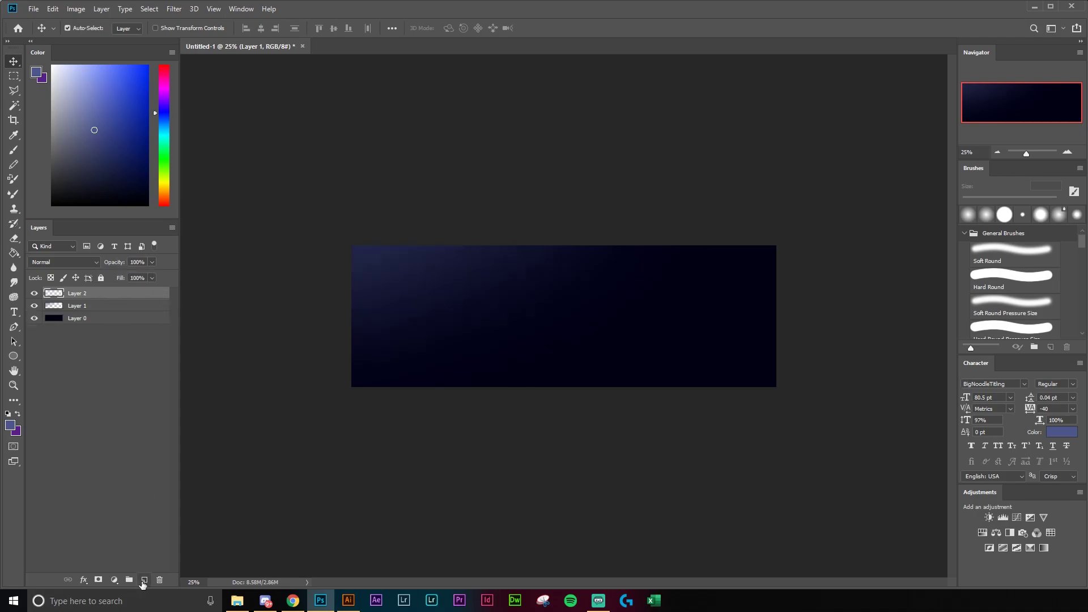
{"action": "key", "text": "p"}
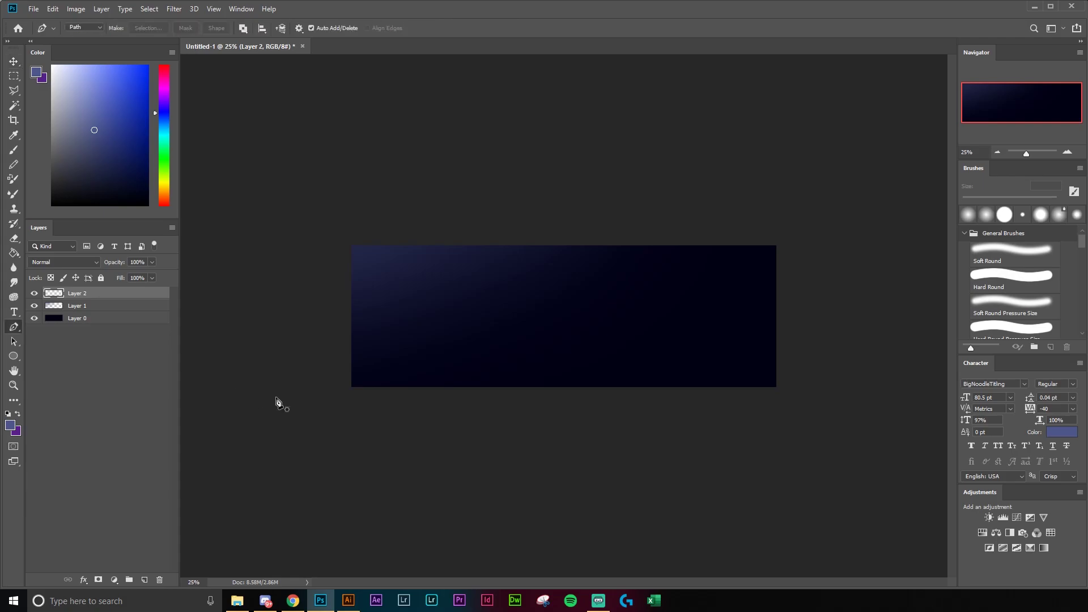
{"action": "left_click", "coordinate": [349, 388]}
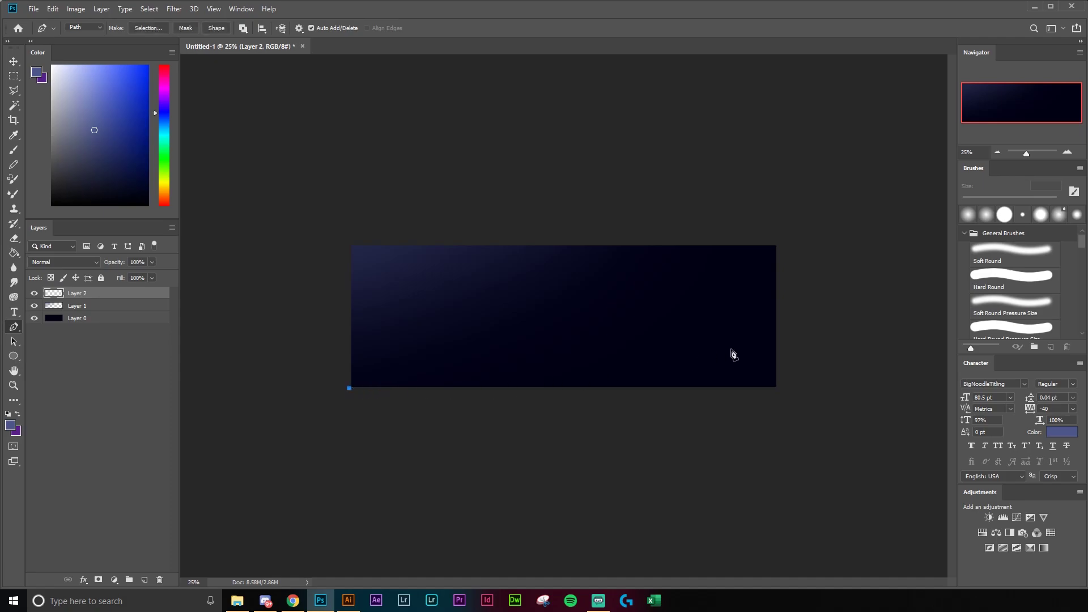
{"action": "left_click", "coordinate": [784, 328]}
{"action": "left_click", "coordinate": [784, 393]}
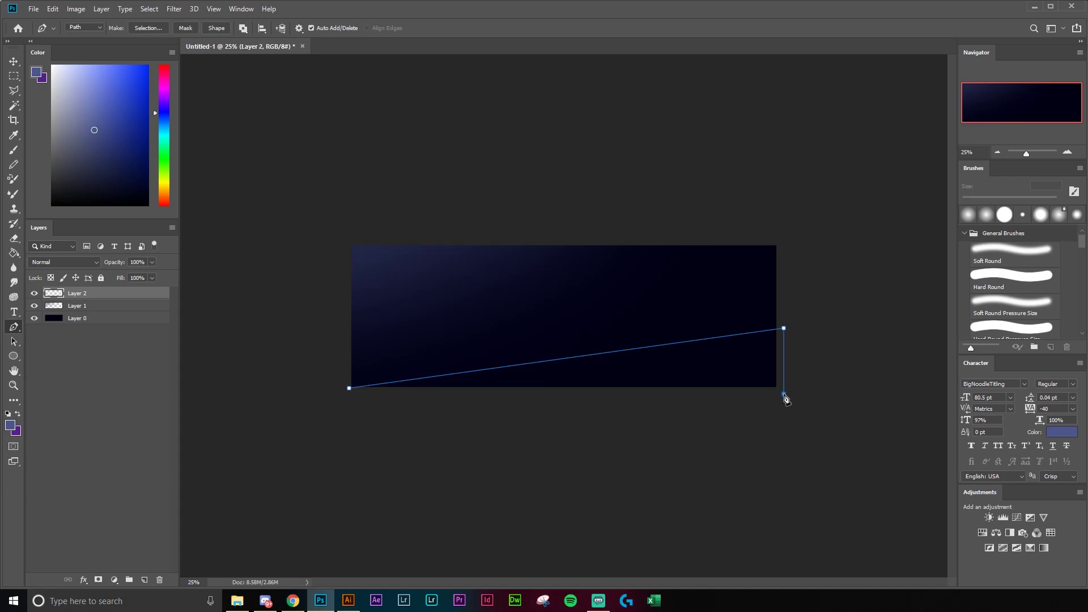
{"action": "left_click", "coordinate": [350, 389]}
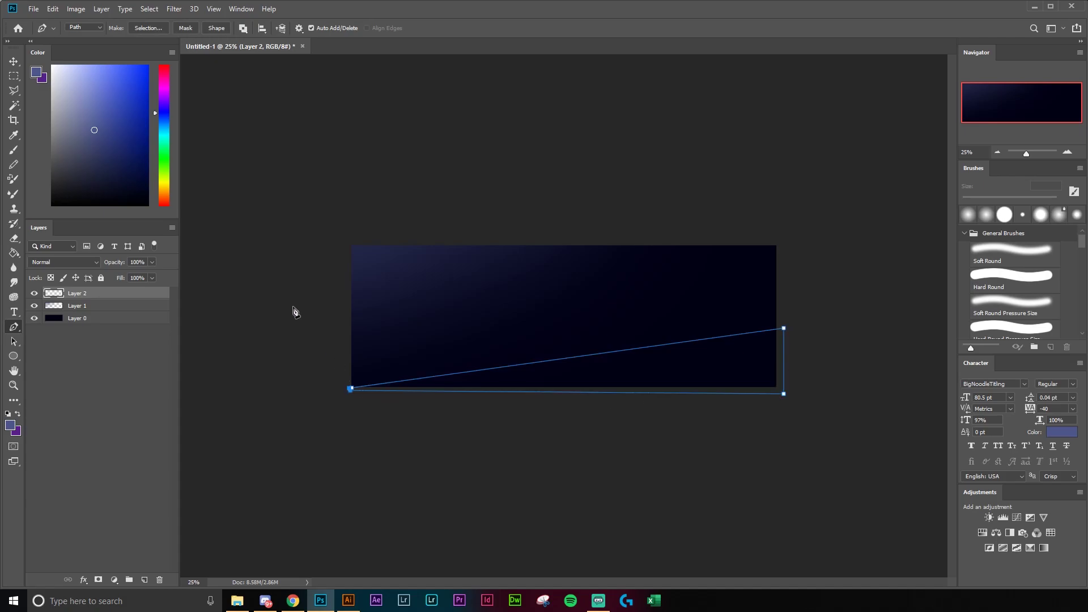
{"action": "left_click", "coordinate": [145, 26]}
{"action": "left_click", "coordinate": [781, 161]}
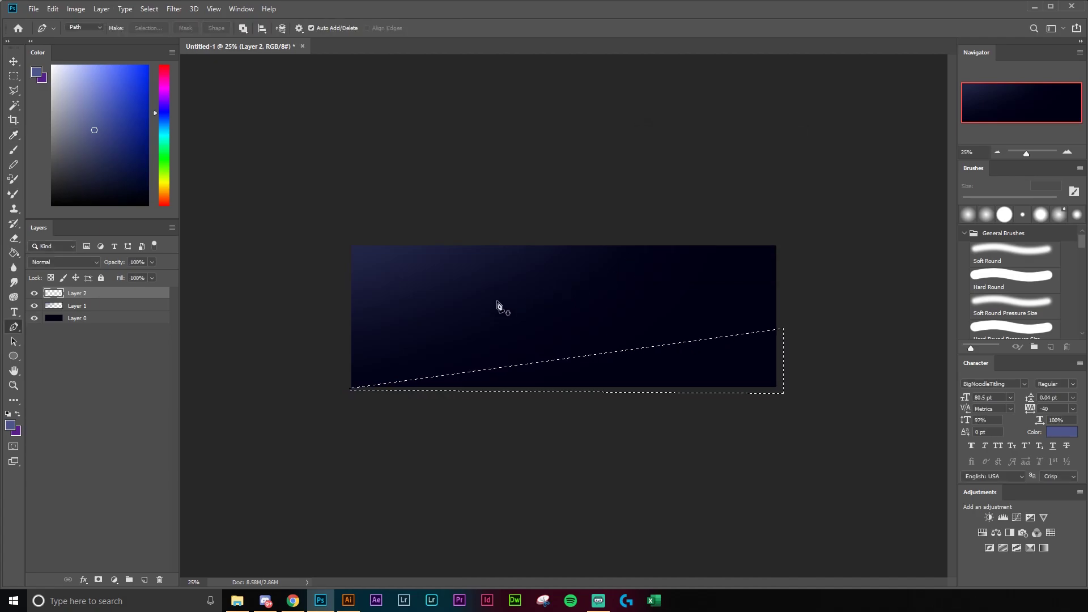
- Fill the wedge selection in the canvas's lower-right area with white using the brush, and deselect it
{"action": "key", "text": "b"}
{"action": "left_click", "coordinate": [52, 66]}
{"action": "mouse_move", "coordinate": [401, 316]}
{"action": "left_mouse_down"}
{"action": "mouse_move", "coordinate": [1007, 365]}
{"action": "mouse_move", "coordinate": [96, 389]}
{"action": "left_mouse_up"}
{"action": "key", "text": "ctrl+d"}
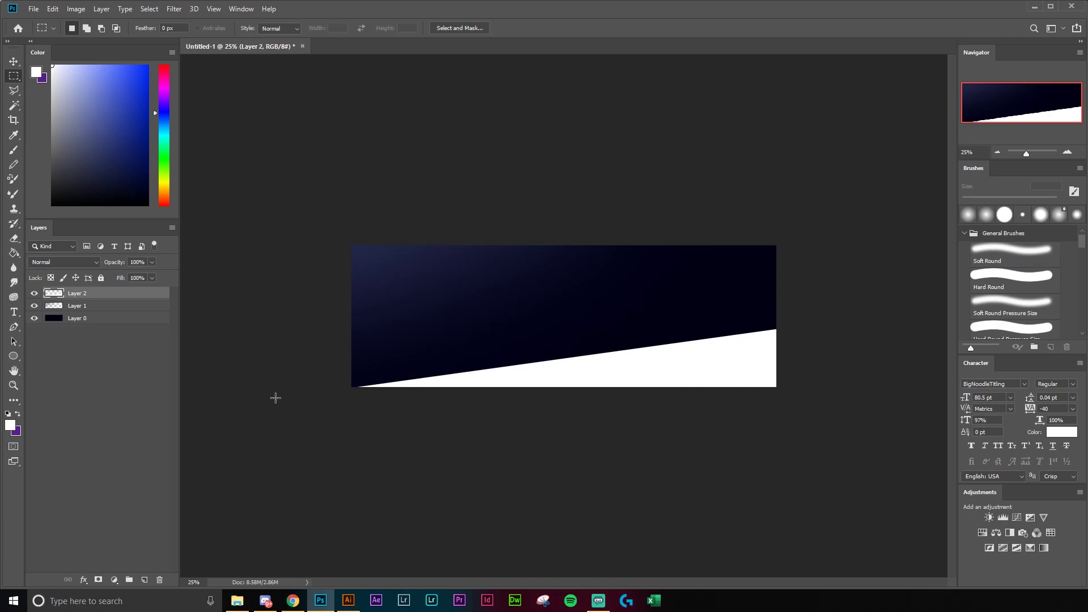
{"action": "key", "text": "l"}
{"action": "left_click", "coordinate": [388, 311]}
{"action": "left_click", "coordinate": [611, 291]}
{"action": "left_click", "coordinate": [483, 243]}
{"action": "left_click", "coordinate": [377, 296]}
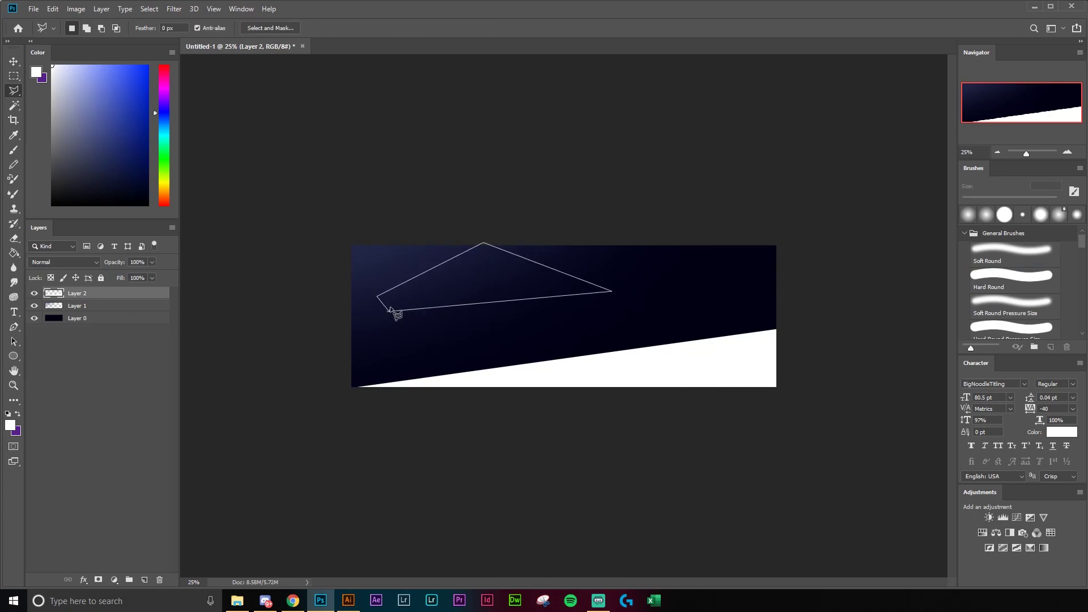
{"action": "left_click", "coordinate": [389, 311]}
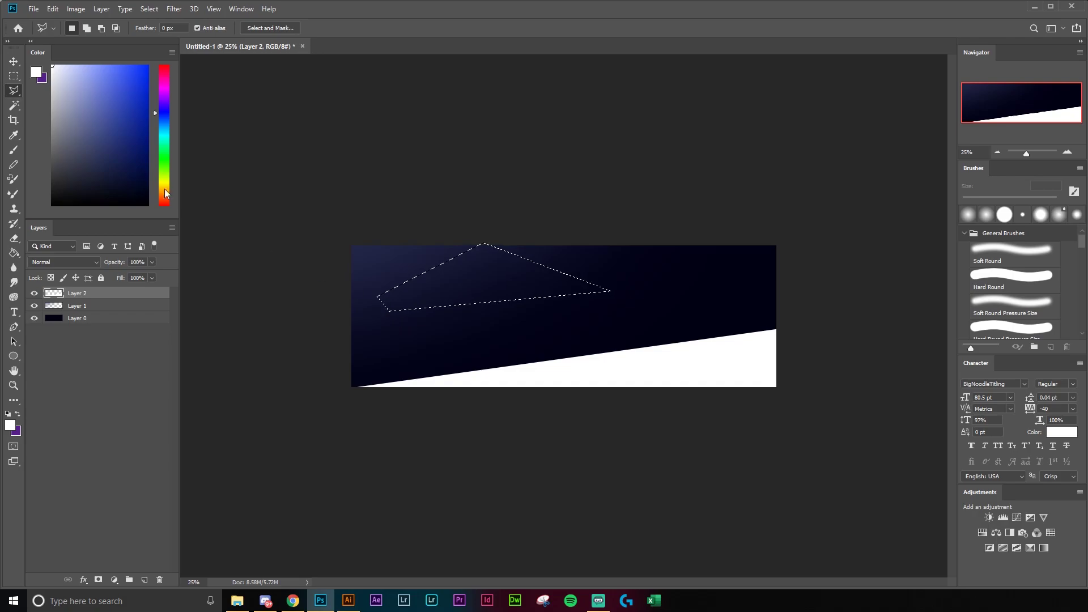
{"action": "left_click", "coordinate": [14, 60]}
{"action": "key", "text": "m"}
{"action": "left_click", "coordinate": [513, 350]}
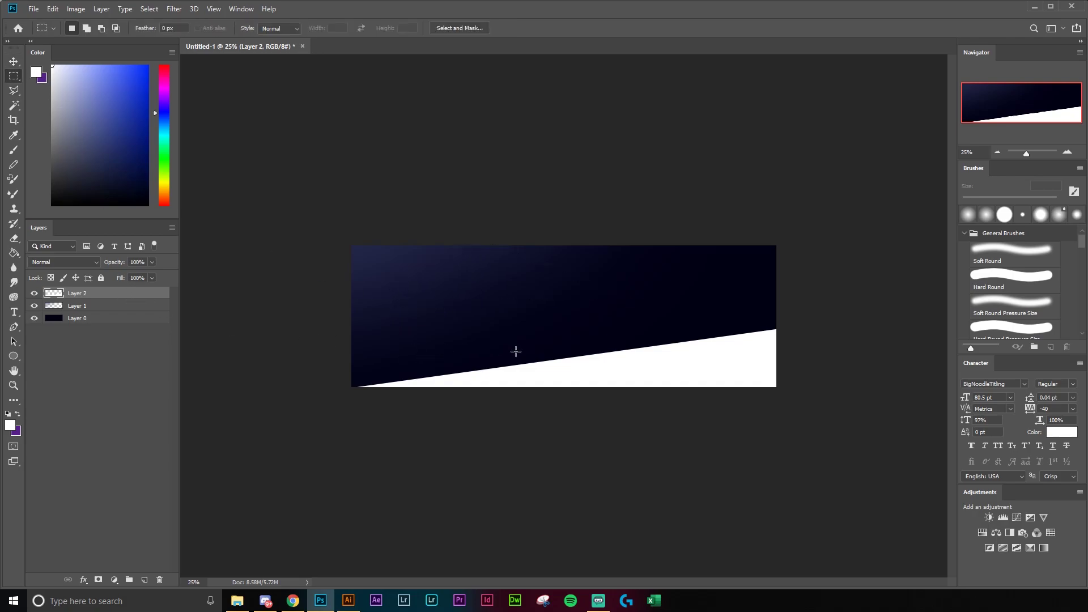
{"action": "key", "text": "v"}
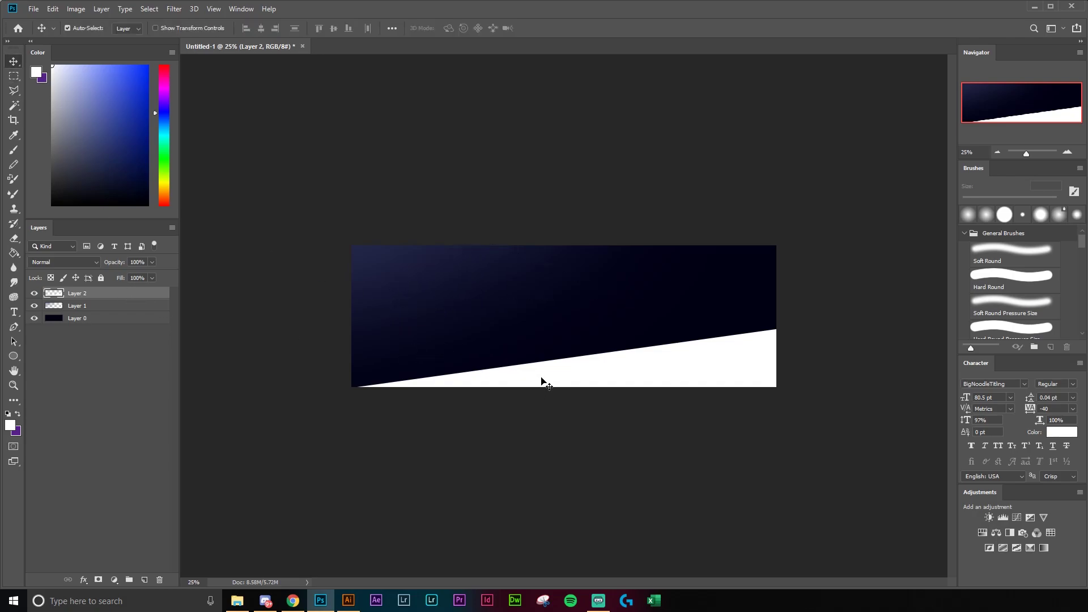
- Apply a Color Overlay in a slightly lighter dark navy than 000013 to the lower wedge layer and rasterize the layer style
{"action": "double_click", "coordinate": [109, 299]}
{"action": "left_click", "coordinate": [145, 360]}
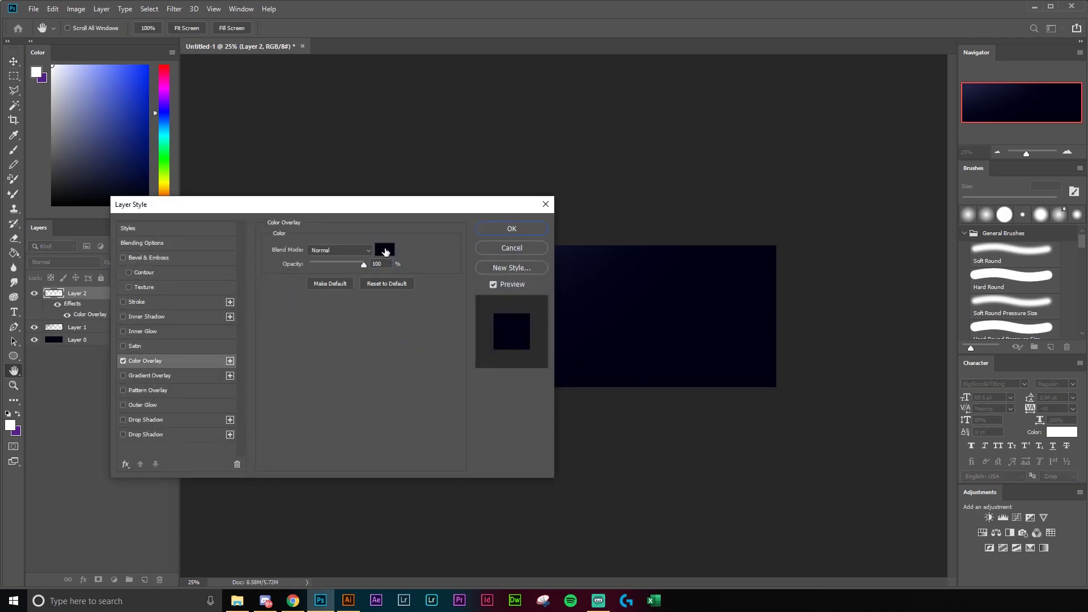
{"action": "left_click", "coordinate": [385, 250]}
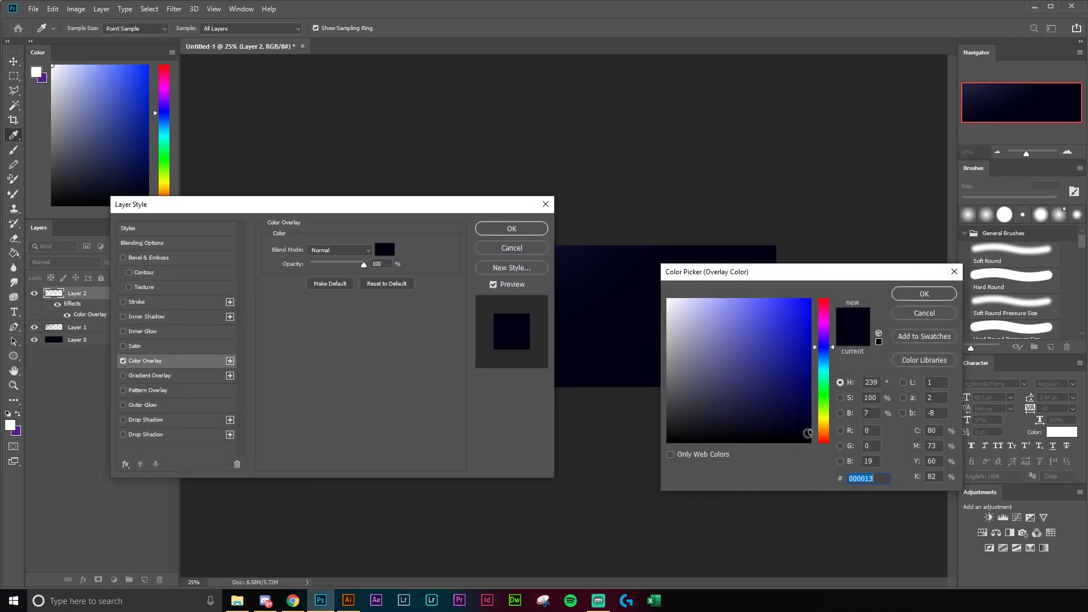
{"action": "left_click", "coordinate": [923, 294]}
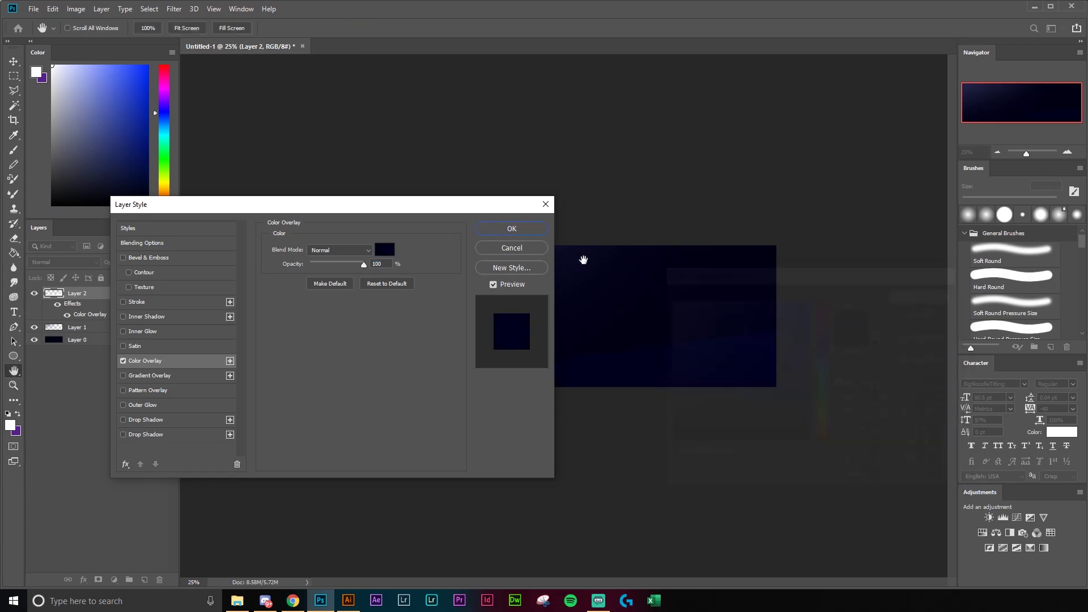
{"action": "left_click", "coordinate": [510, 229]}
{"action": "right_click", "coordinate": [116, 296]}
{"action": "left_click", "coordinate": [156, 293]}
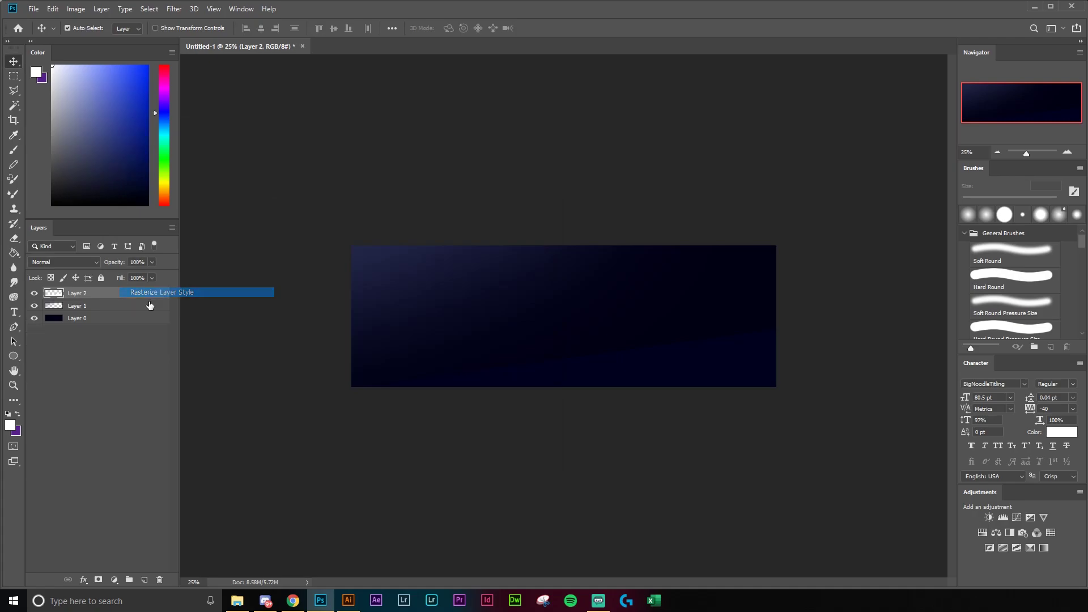
- On a new layer, draw a closed Pen path forming a thin wedge along the canvas's upper edge, tapering to the upper-right corner, and convert it to a selection
{"action": "left_click", "coordinate": [144, 579]}
{"action": "key", "text": "p"}
{"action": "left_click", "coordinate": [349, 274]}
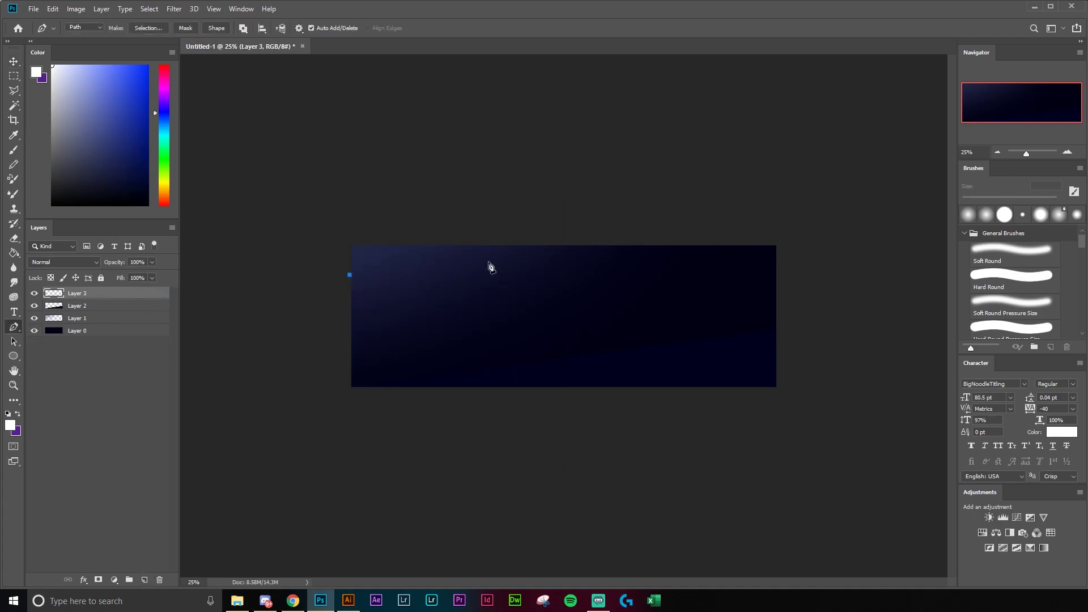
{"action": "left_click", "coordinate": [779, 246]}
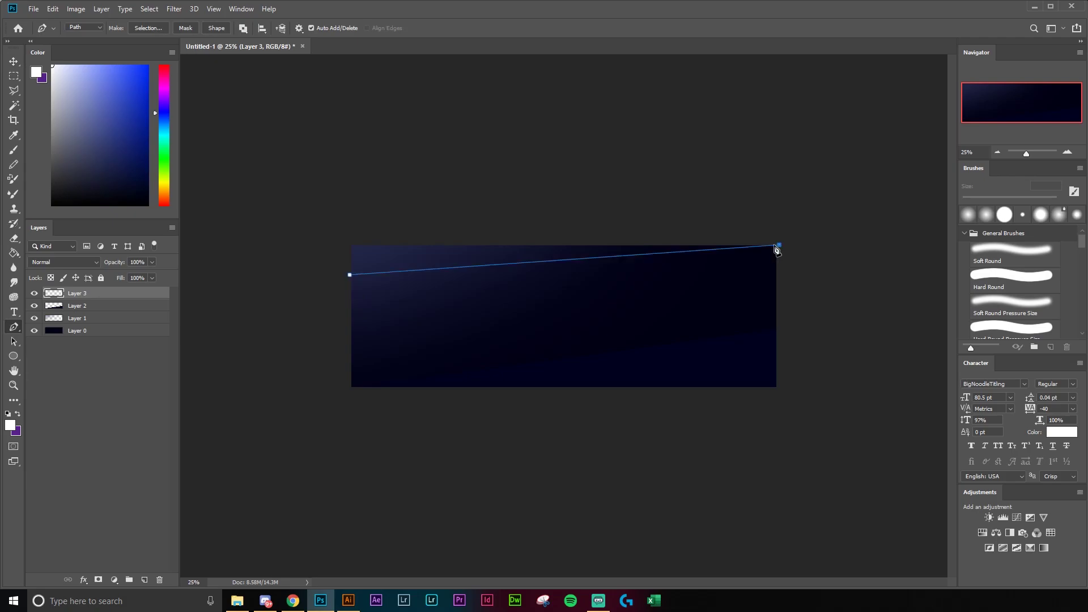
{"action": "left_click", "coordinate": [339, 236]}
{"action": "left_click", "coordinate": [349, 274]}
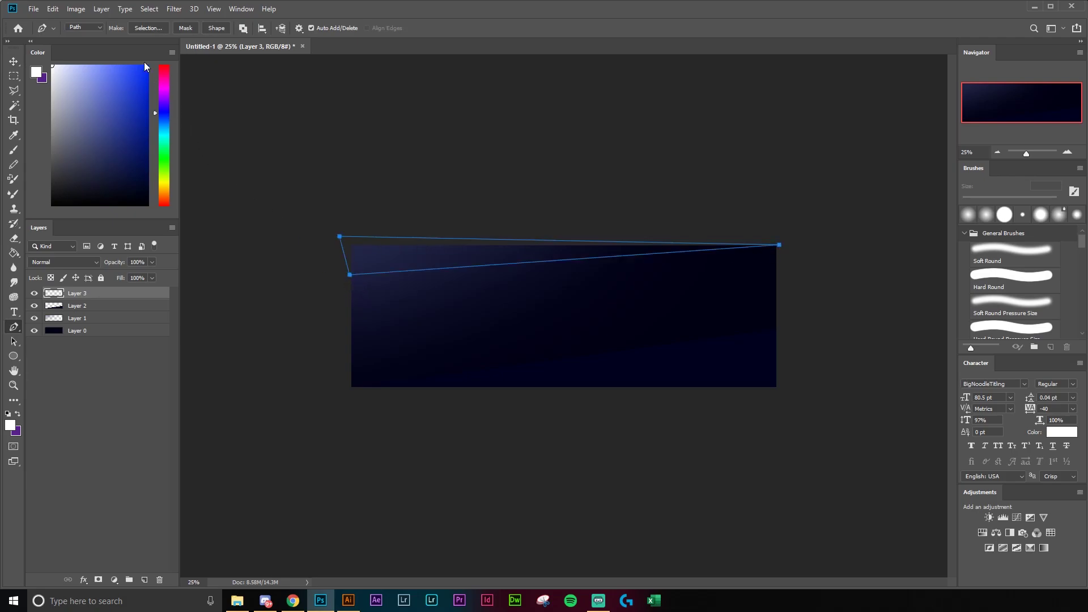
{"action": "left_click", "coordinate": [148, 28]}
{"action": "left_click", "coordinate": [768, 160]}
- Paint the upper wedge selection white with the Soft Round brush and deselect it
{"action": "key", "text": "b"}
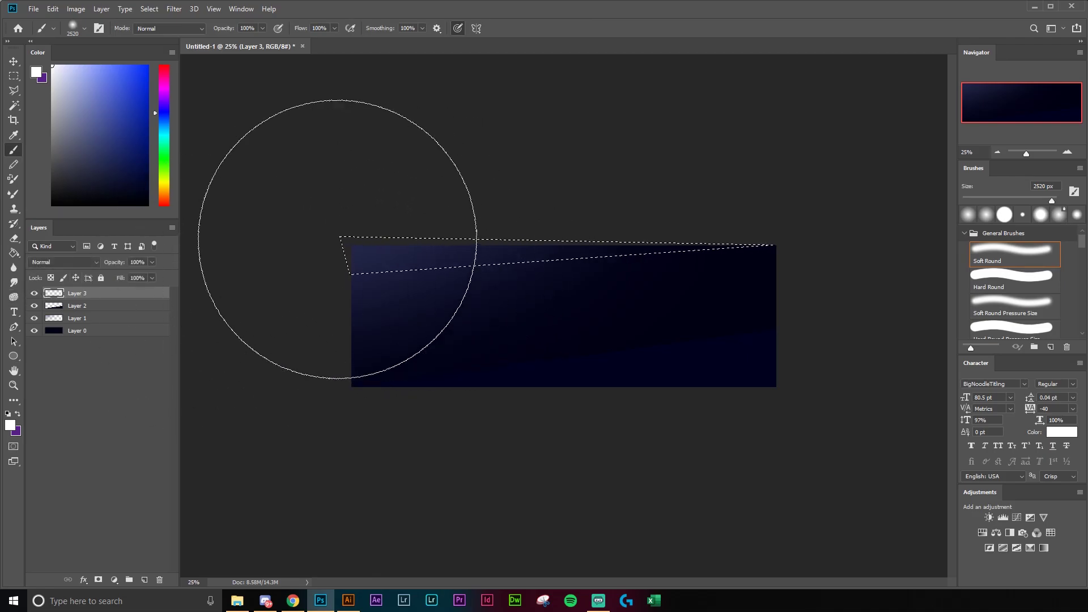
{"action": "left_click_drag", "start_coordinate": [337, 238], "coordinate": [481, 223]}
{"action": "key", "text": "m"}
{"action": "key", "text": "ctrl+d"}
- Sample the dark navy of the lower wedge and fill the white upper wedge with it
{"action": "key", "text": "z"}
{"action": "left_click_drag", "start_coordinate": [549, 354], "coordinate": [568, 351]}
{"action": "key", "text": "v"}
{"action": "key", "text": "g"}
{"action": "key", "text": "i"}
{"action": "left_click_drag", "start_coordinate": [660, 400], "coordinate": [669, 394]}
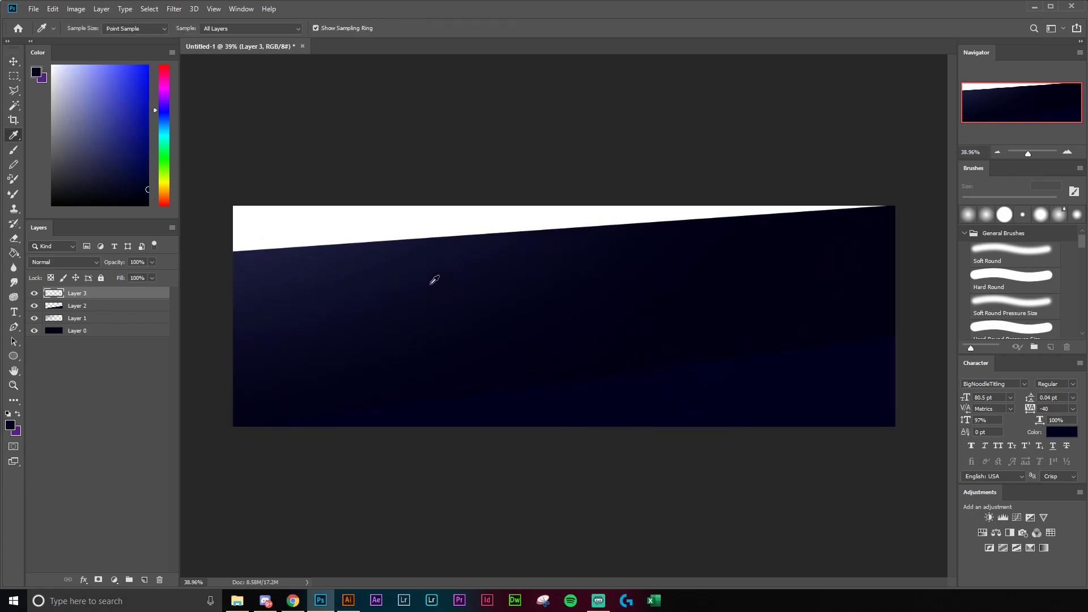
{"action": "key", "text": "g"}
{"action": "left_click", "coordinate": [283, 228]}
{"action": "key", "text": "v"}
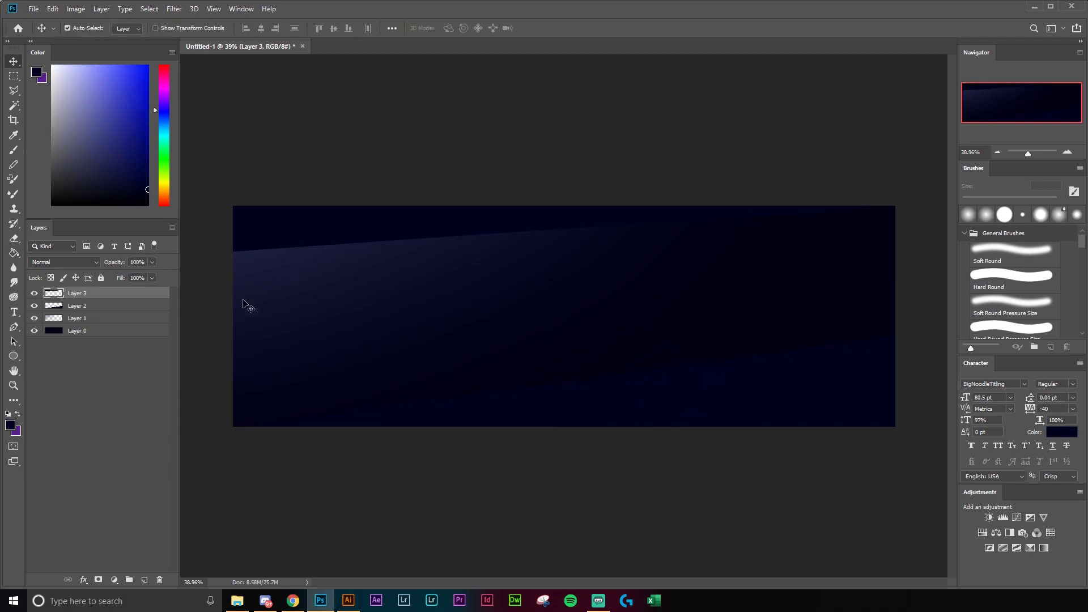
- Lock the transparent pixels of both wedge layers and set the foreground color to a muted blue-violet
{"action": "left_click", "coordinate": [114, 306]}
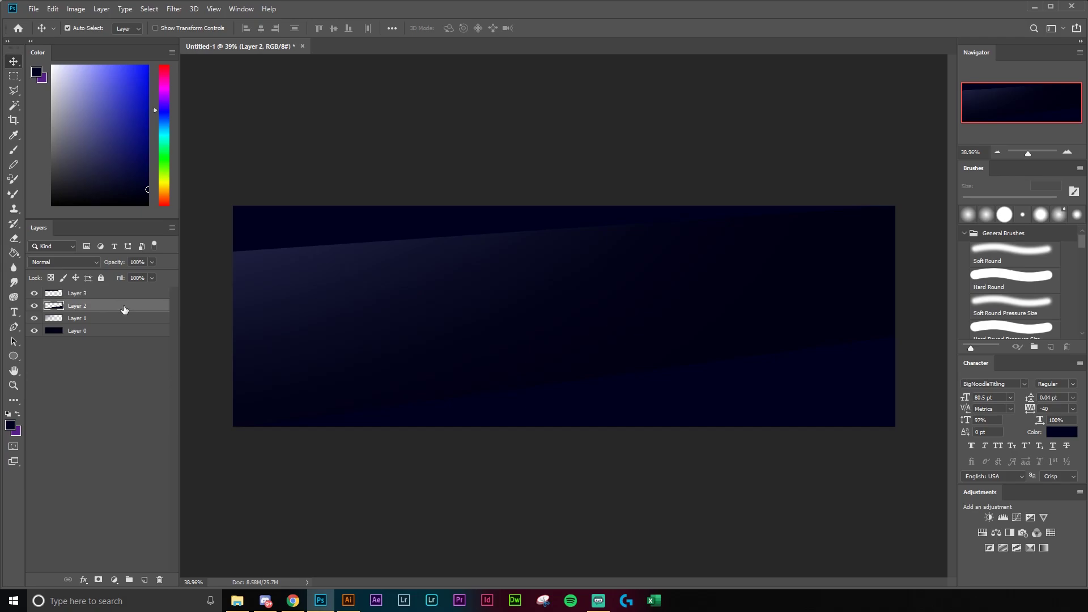
{"action": "left_click", "coordinate": [51, 278]}
{"action": "key", "text": "b"}
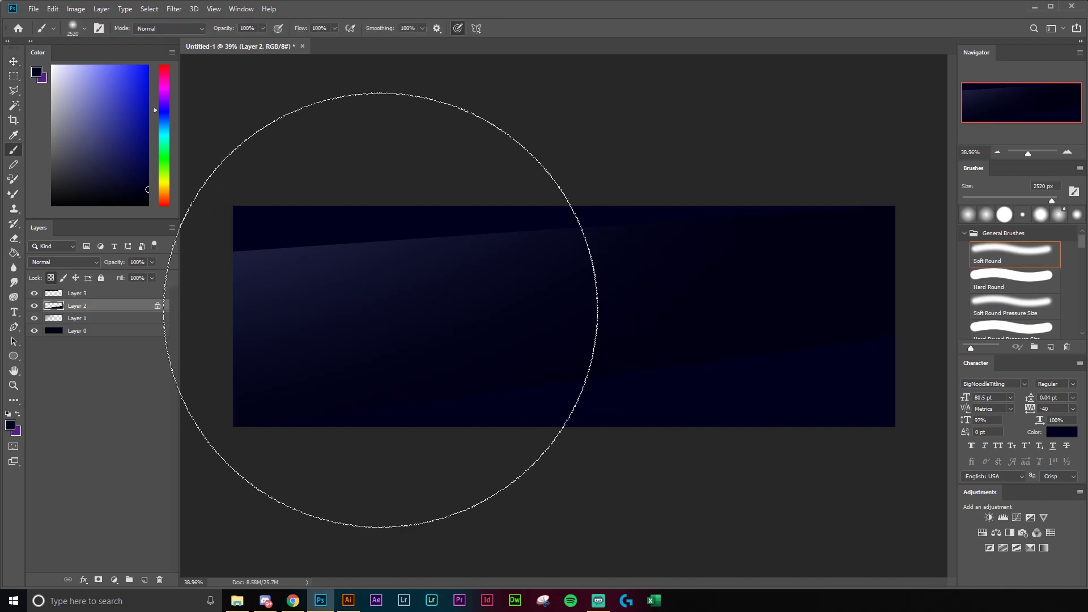
{"action": "left_click_drag", "start_coordinate": [125, 151], "coordinate": [100, 128]}
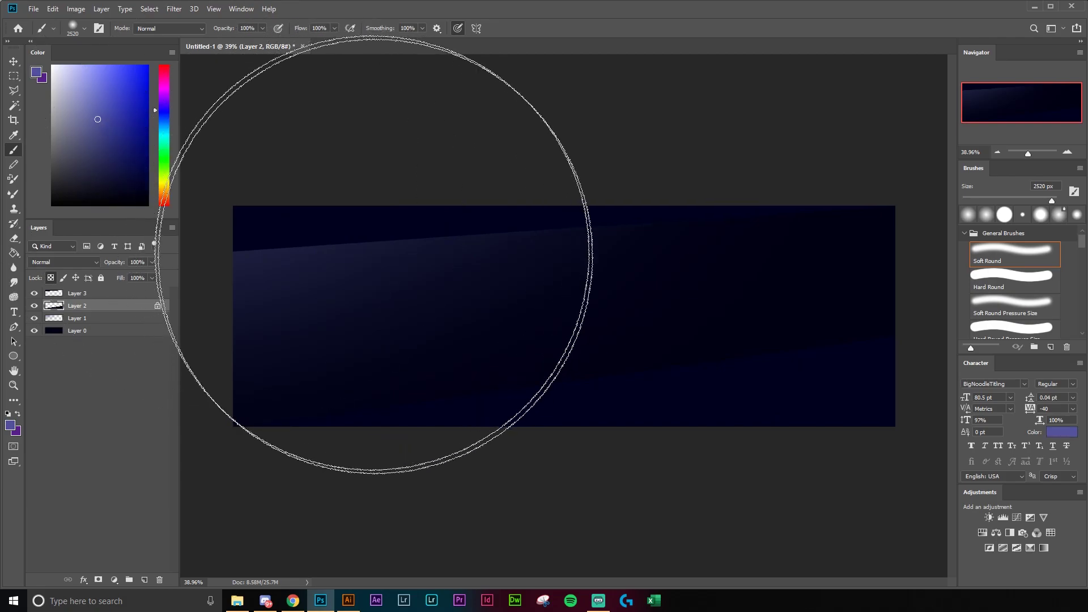
{"action": "left_click", "coordinate": [111, 297]}
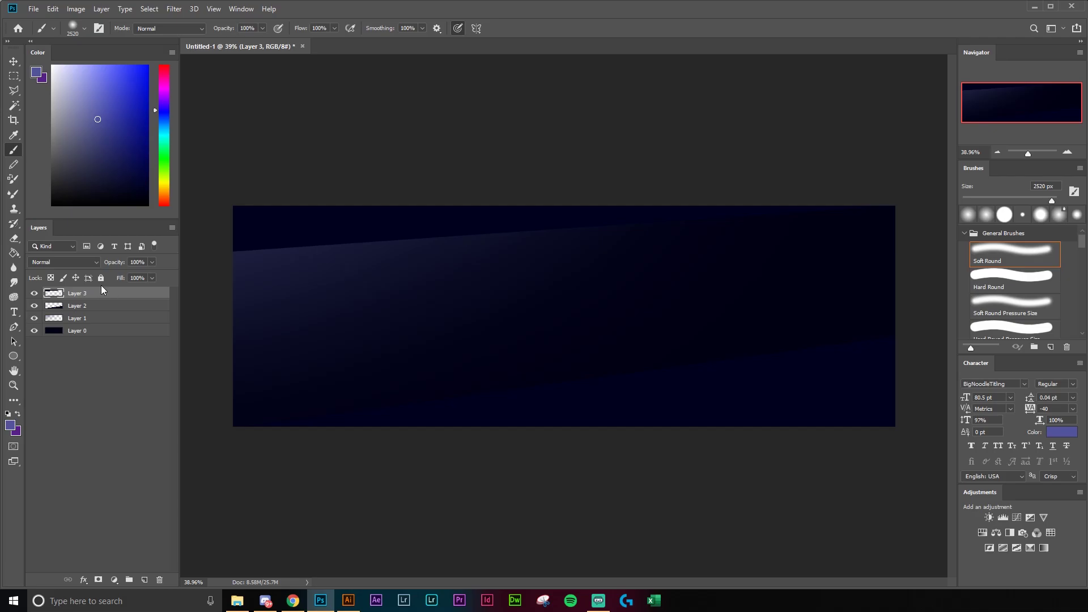
{"action": "left_click", "coordinate": [49, 279]}
- Paint a muted blue-violet glow over the left and middle part of the lower wedge on Layer 2
{"action": "left_click", "coordinate": [93, 308]}
{"action": "left_click", "coordinate": [97, 295]}
{"action": "left_click", "coordinate": [106, 306]}
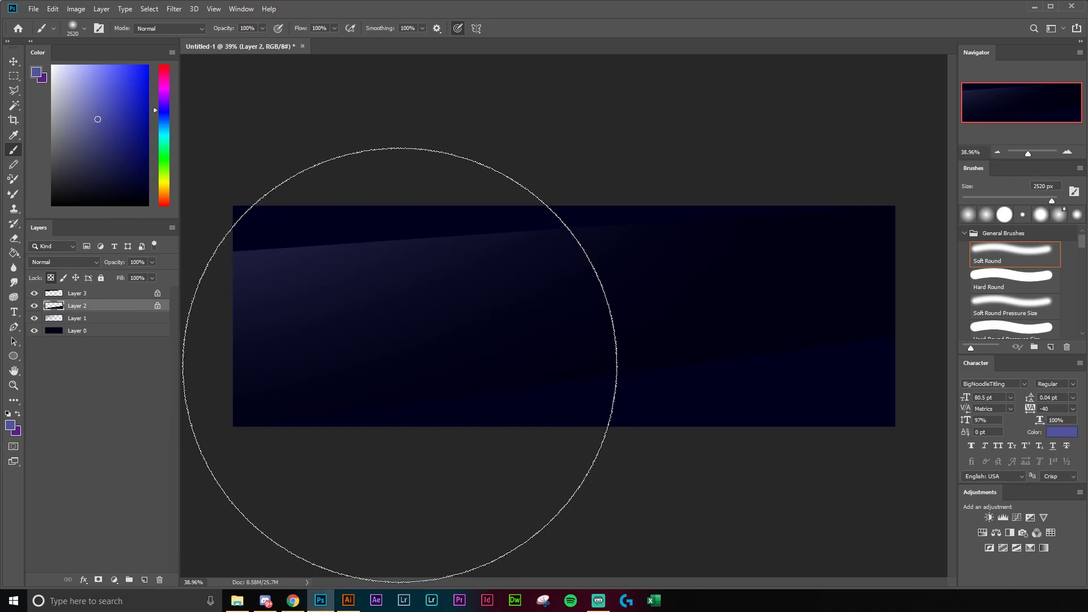
{"action": "mouse_move", "coordinate": [408, 352]}
{"action": "left_mouse_down"}
{"action": "mouse_move", "coordinate": [432, 344]}
{"action": "mouse_move", "coordinate": [231, 365]}
{"action": "left_mouse_up"}
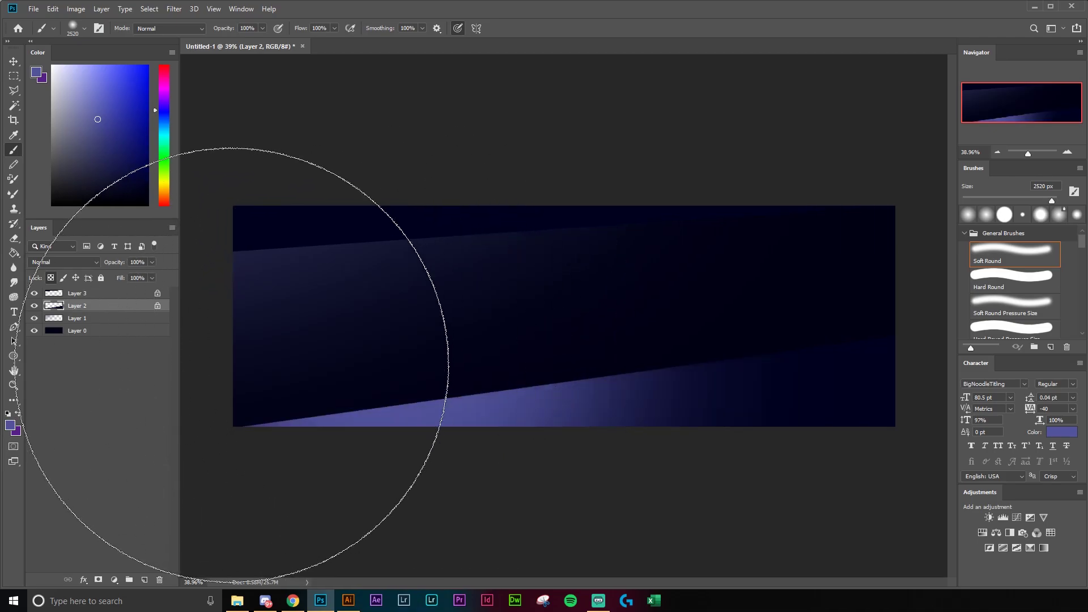
{"action": "left_click_drag", "start_coordinate": [391, 308], "coordinate": [471, 204]}
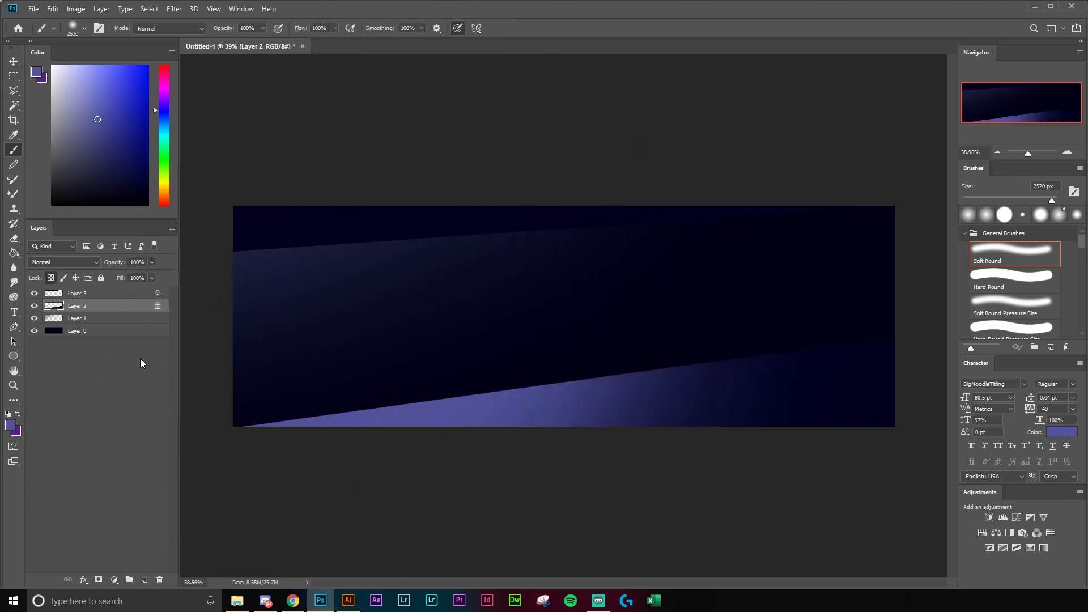
- Set the foreground color to bright cyan and paint a glow over the right end of the upper wedge on Layer 3
{"action": "left_click", "coordinate": [124, 294]}
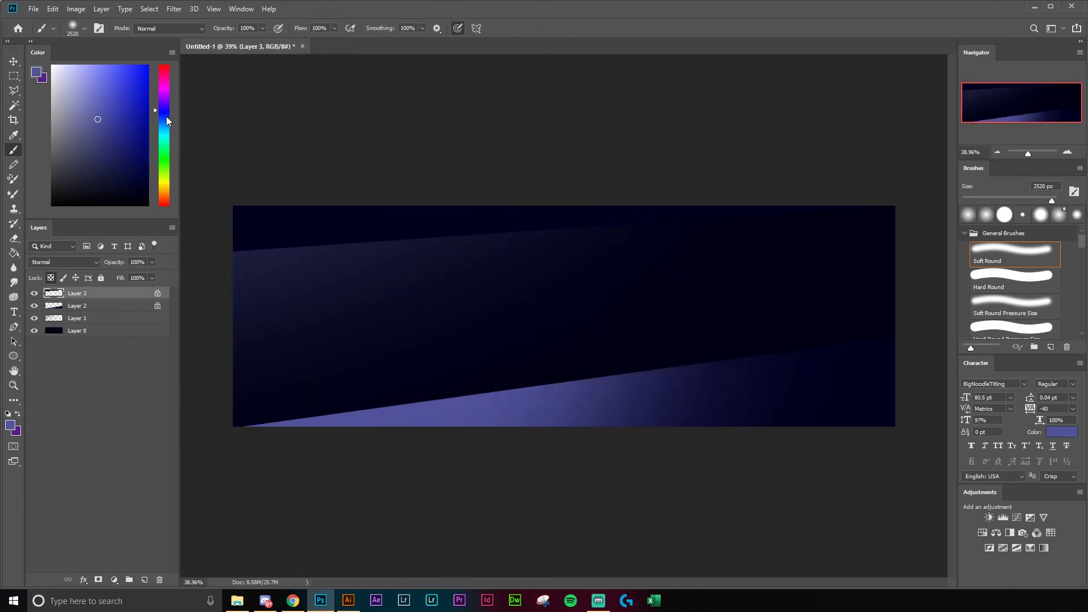
{"action": "mouse_move", "coordinate": [165, 116]}
{"action": "left_mouse_down"}
{"action": "mouse_move", "coordinate": [163, 131]}
{"action": "mouse_move", "coordinate": [148, 64]}
{"action": "left_mouse_up"}
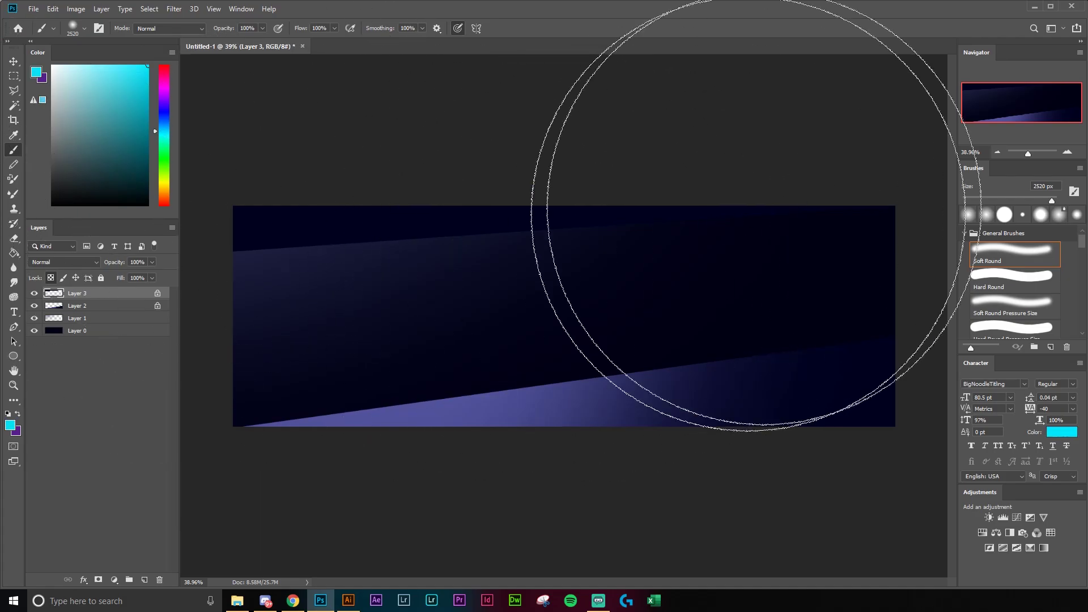
{"action": "left_click", "coordinate": [840, 175]}
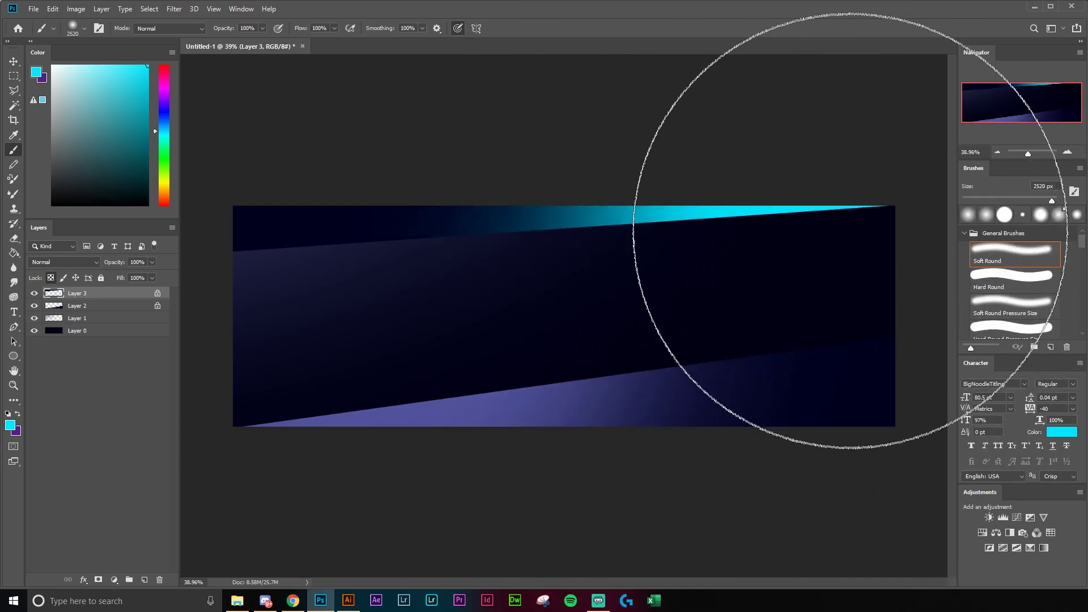
{"action": "key", "text": "v"}
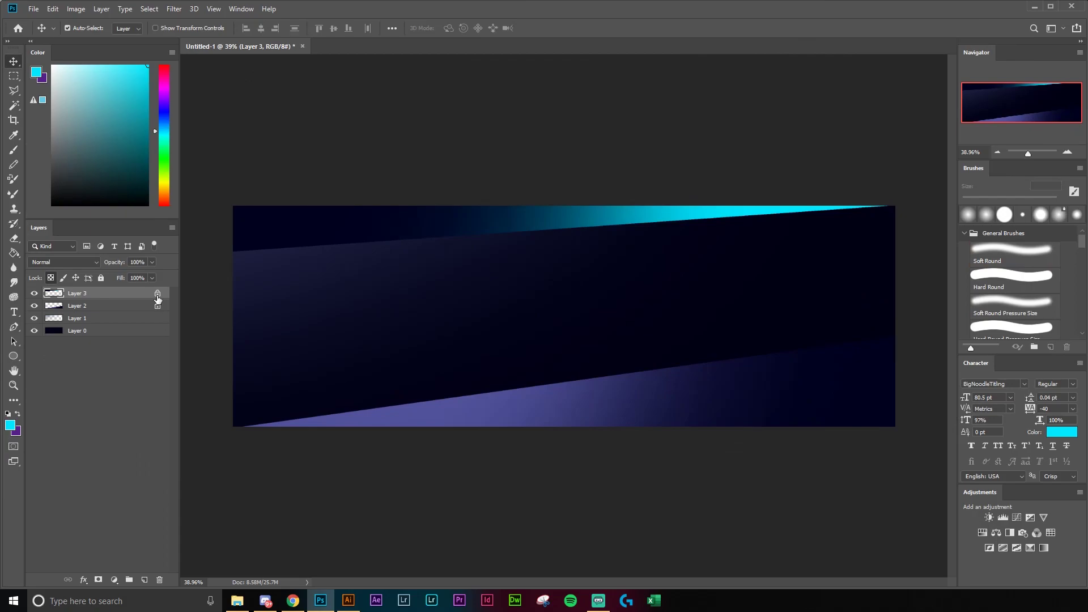
- Unlock the transparent pixels of both wedge layers, Layer 3 and Layer 2
{"action": "left_click", "coordinate": [50, 279]}
{"action": "left_click", "coordinate": [85, 308]}
{"action": "left_click", "coordinate": [49, 278]}
{"action": "left_click", "coordinate": [93, 298]}
- Make six duplicates of the lower wedge layer, offsetting each one further toward the canvas's lower-right corner in a stepped cascade
{"action": "left_click", "coordinate": [100, 308]}
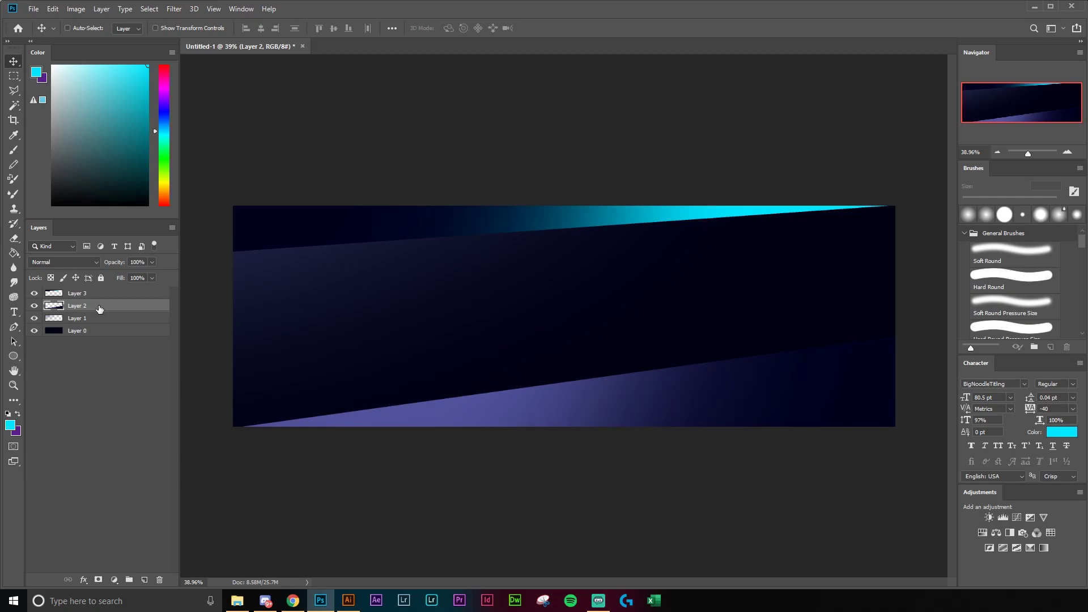
{"action": "key", "text": "ctrl+j"}
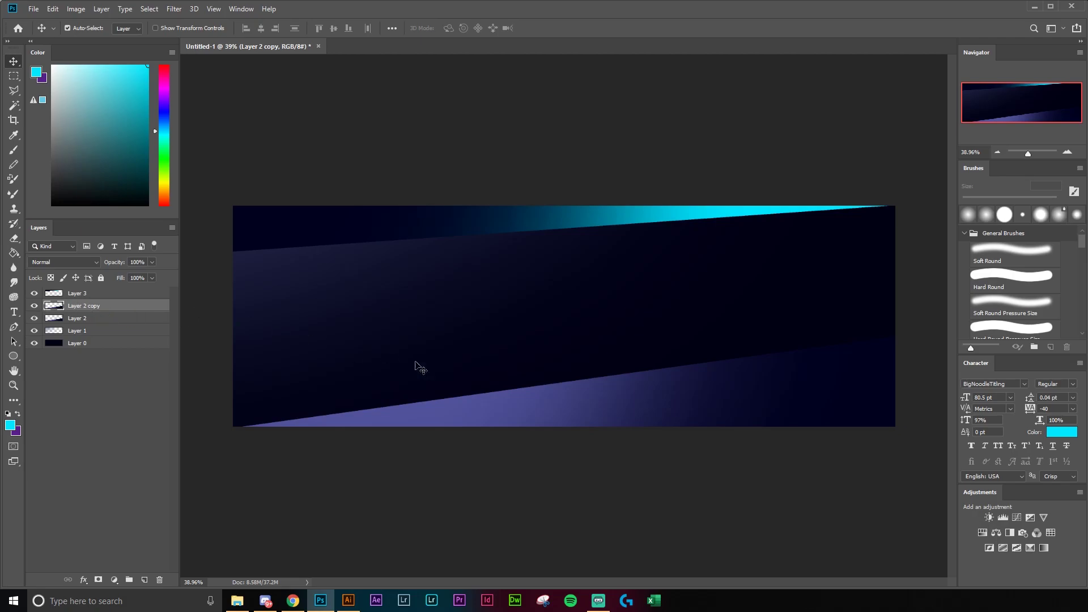
{"action": "key", "text": "ctrl+z"}
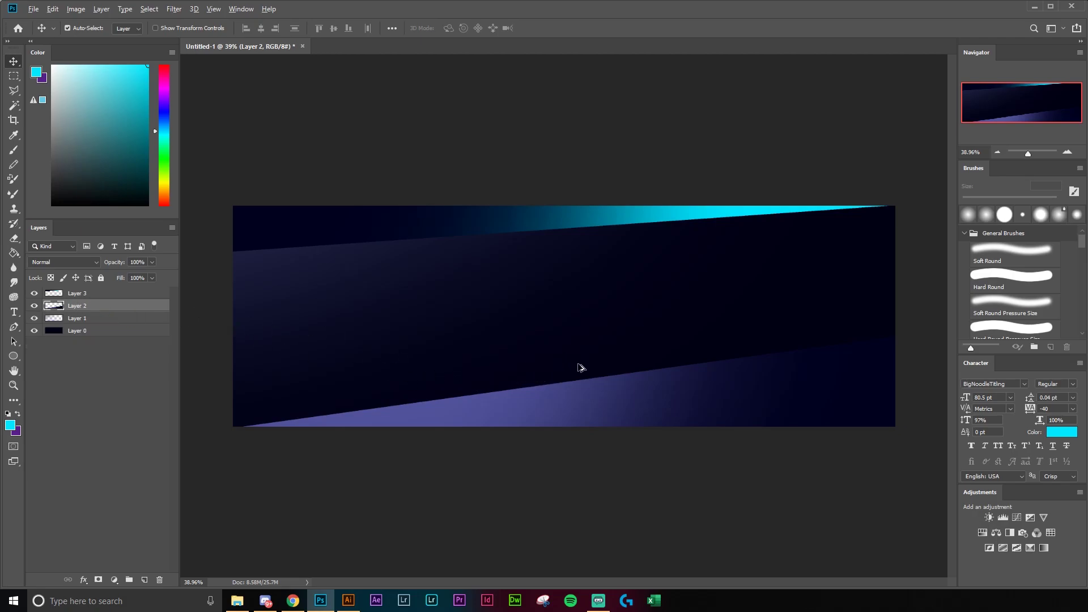
{"action": "left_click_drag", "start_coordinate": [639, 397], "coordinate": [851, 428]}
{"action": "left_click_drag", "start_coordinate": [851, 427], "coordinate": [852, 427]}
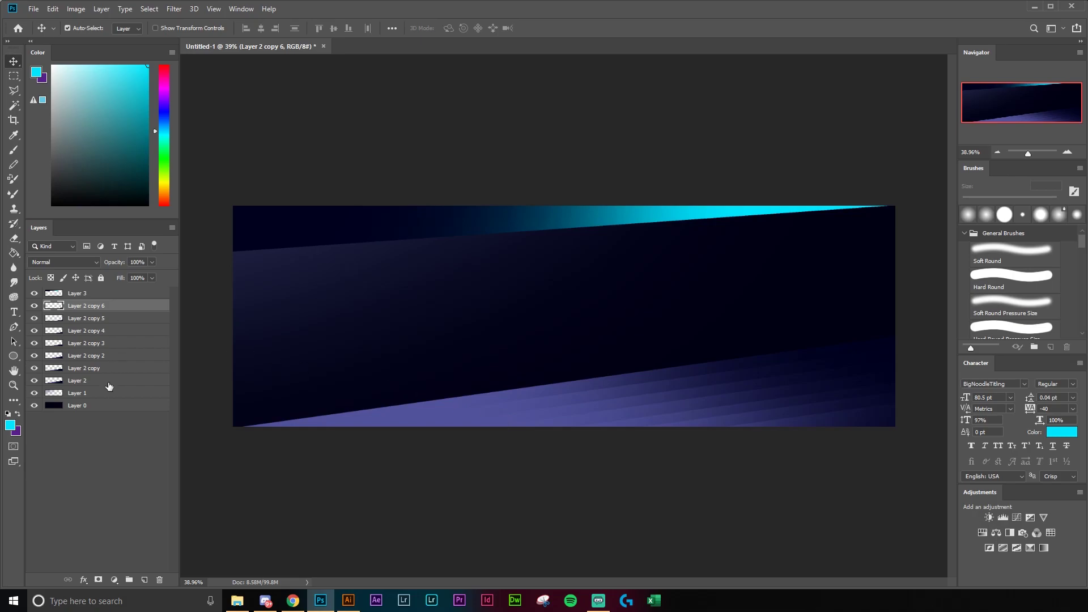
- Examine the stepped edges of the duplicated lower wedges up close and within the whole banner
{"action": "key", "text": "z"}
{"action": "left_click_drag", "start_coordinate": [481, 408], "coordinate": [544, 410]}
{"action": "left_click_drag", "start_coordinate": [590, 516], "coordinate": [604, 347]}
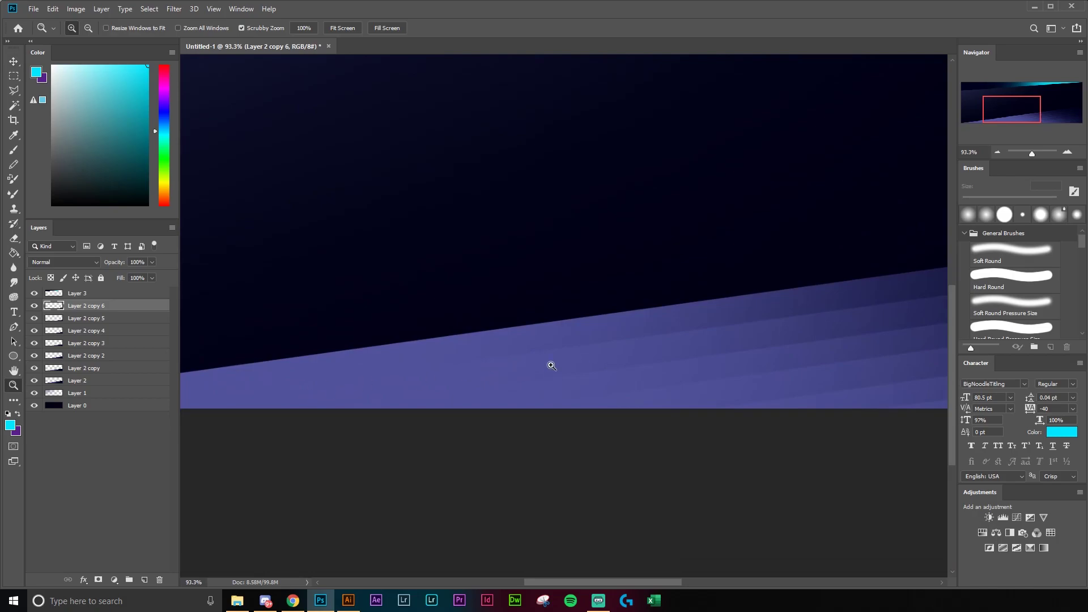
{"action": "key", "text": "v"}
{"action": "key", "text": "z"}
{"action": "left_click_drag", "start_coordinate": [780, 352], "coordinate": [745, 354]}
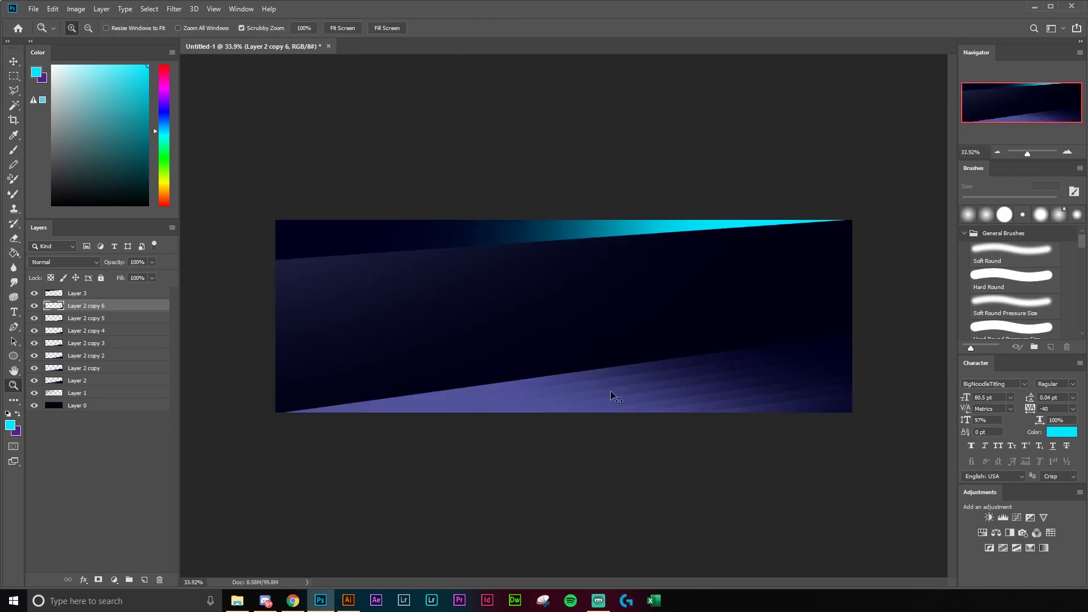
{"action": "key", "text": "v"}
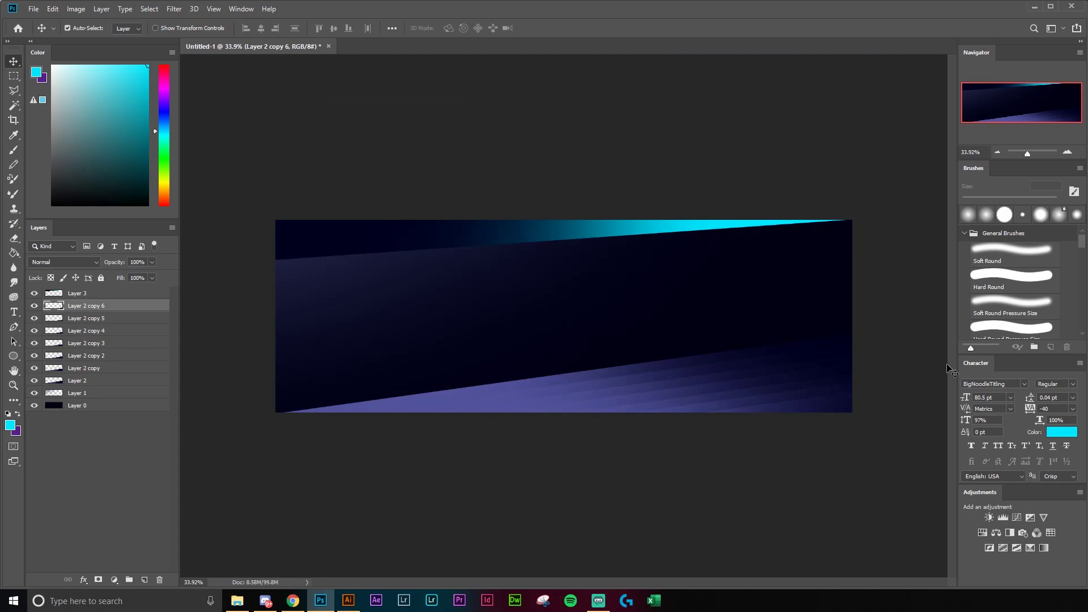
- Add a layer above Layer 2 and paint a dark navy shadow along the first step's edge with a 306 px Soft Round brush
{"action": "left_click", "coordinate": [102, 380]}
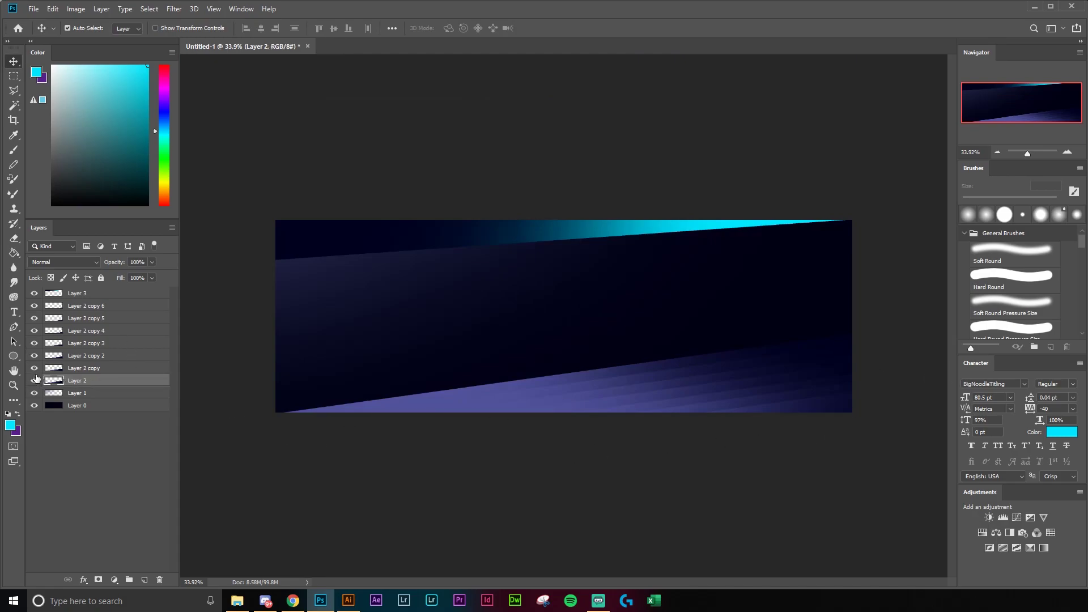
{"action": "left_click", "coordinate": [144, 580]}
{"action": "key", "text": "b"}
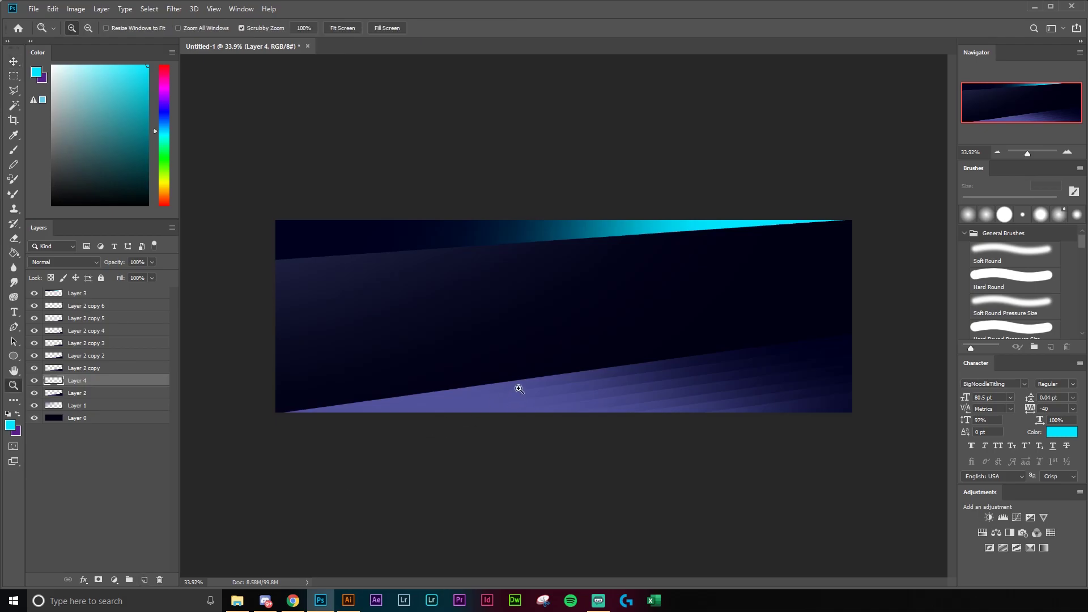
{"action": "key", "text": "ctrl+plus"}
{"action": "right_click", "coordinate": [620, 329]}
{"action": "mouse_move", "coordinate": [728, 358]}
{"action": "left_mouse_down"}
{"action": "mouse_move", "coordinate": [703, 359]}
{"action": "mouse_move", "coordinate": [731, 361]}
{"action": "left_mouse_up"}
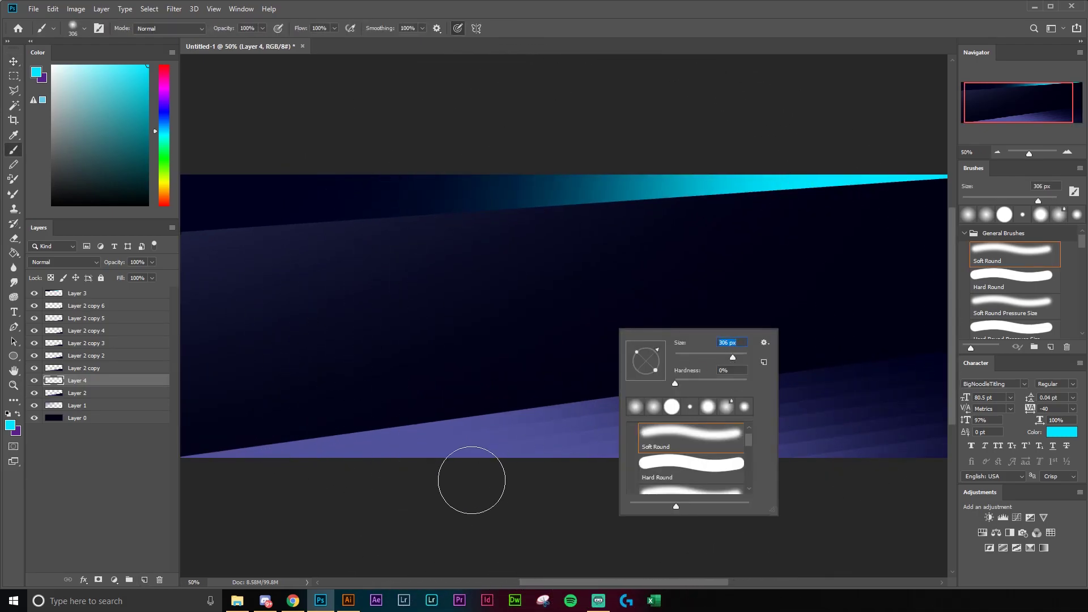
{"action": "left_click_drag", "start_coordinate": [168, 131], "coordinate": [165, 111]}
{"action": "left_click_drag", "start_coordinate": [127, 182], "coordinate": [161, 188]}
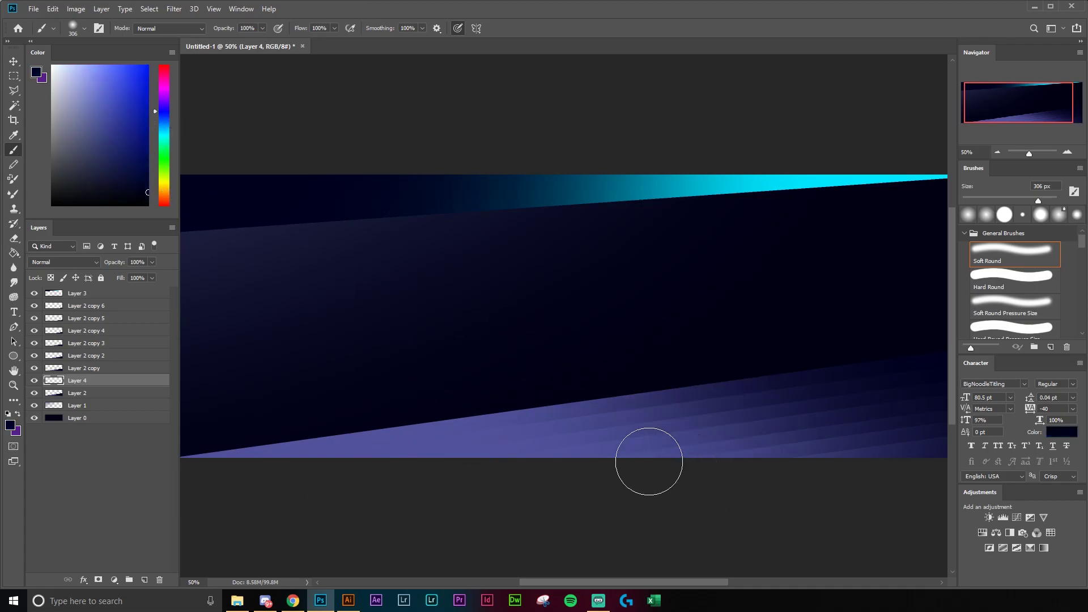
{"action": "left_click_drag", "start_coordinate": [695, 449], "coordinate": [227, 515]}
{"action": "left_click_drag", "start_coordinate": [622, 460], "coordinate": [312, 502]}
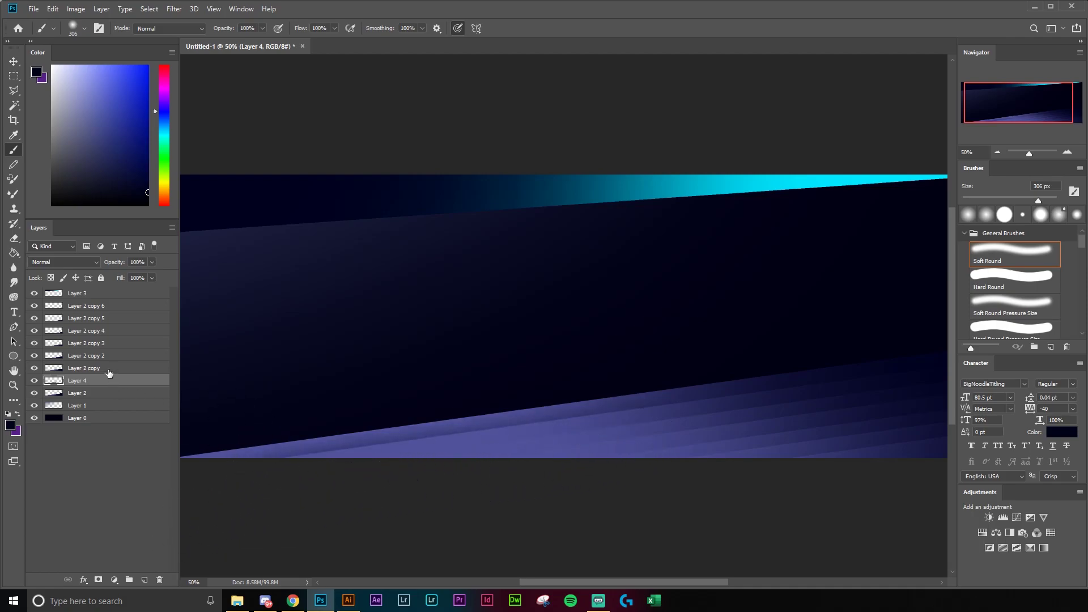
- Add separate layers above Layer 2 copy, copy 2 and copy 3, painting a dark navy shadow along each step's edge
{"action": "left_click", "coordinate": [108, 369]}
{"action": "left_click", "coordinate": [144, 580]}
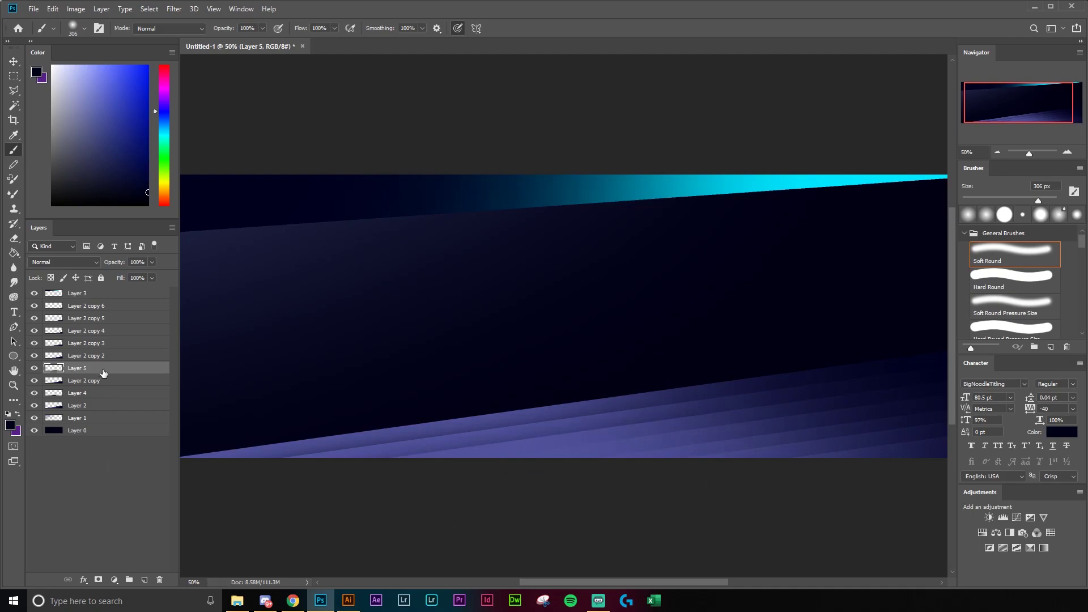
{"action": "left_click", "coordinate": [104, 356]}
{"action": "left_click", "coordinate": [144, 580]}
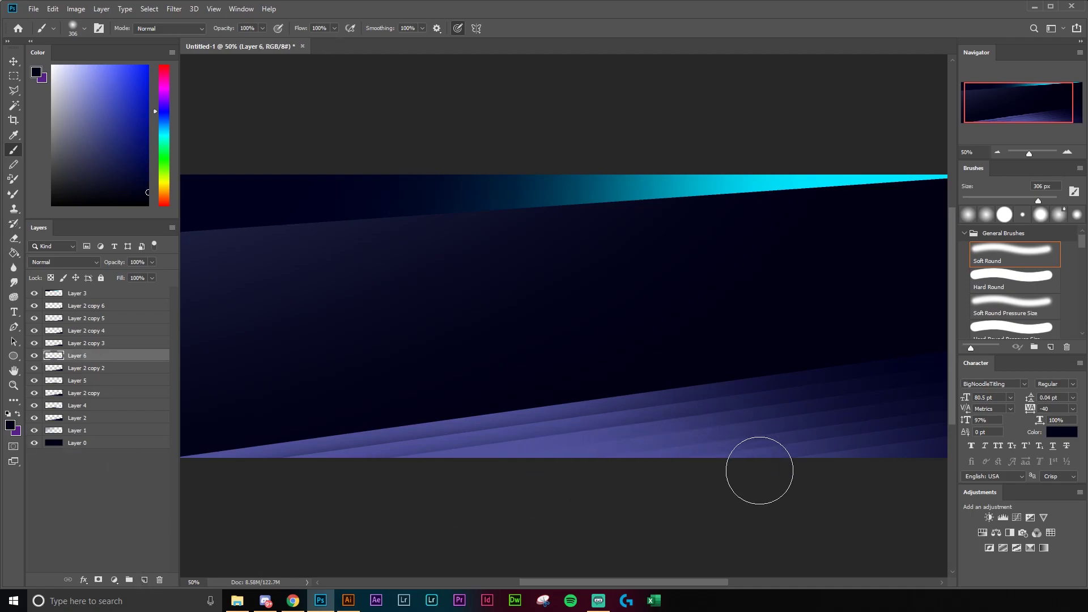
{"action": "left_click", "coordinate": [105, 343]}
{"action": "key", "text": "ctrl+shift+alt+n"}
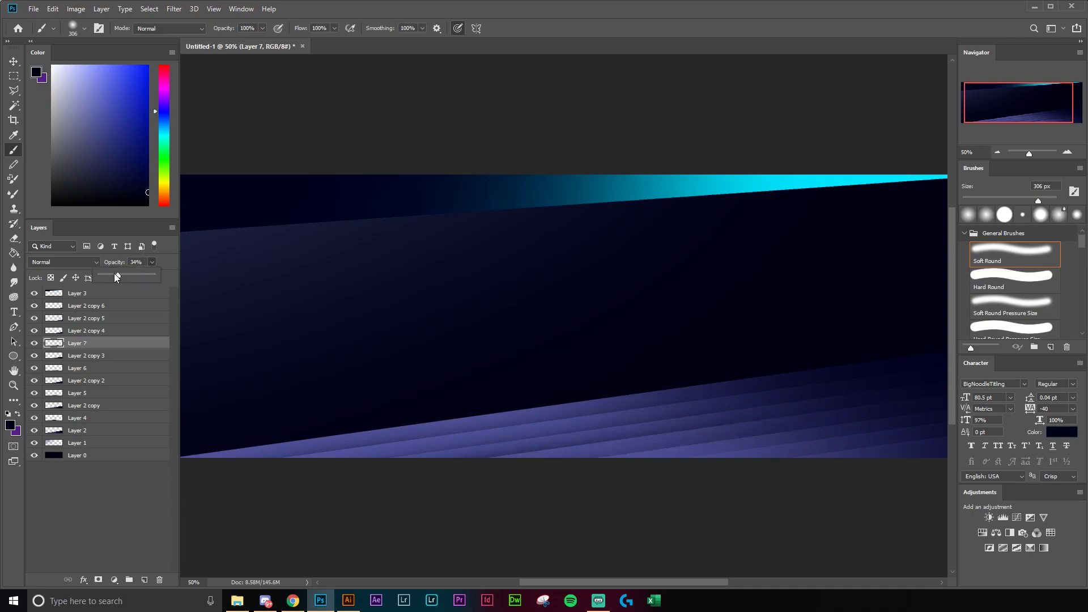
- Add shadow layers above Layer 2 copy 4 and copy 5 and shade their step edges with the same dark navy brush
{"action": "left_click", "coordinate": [114, 368]}
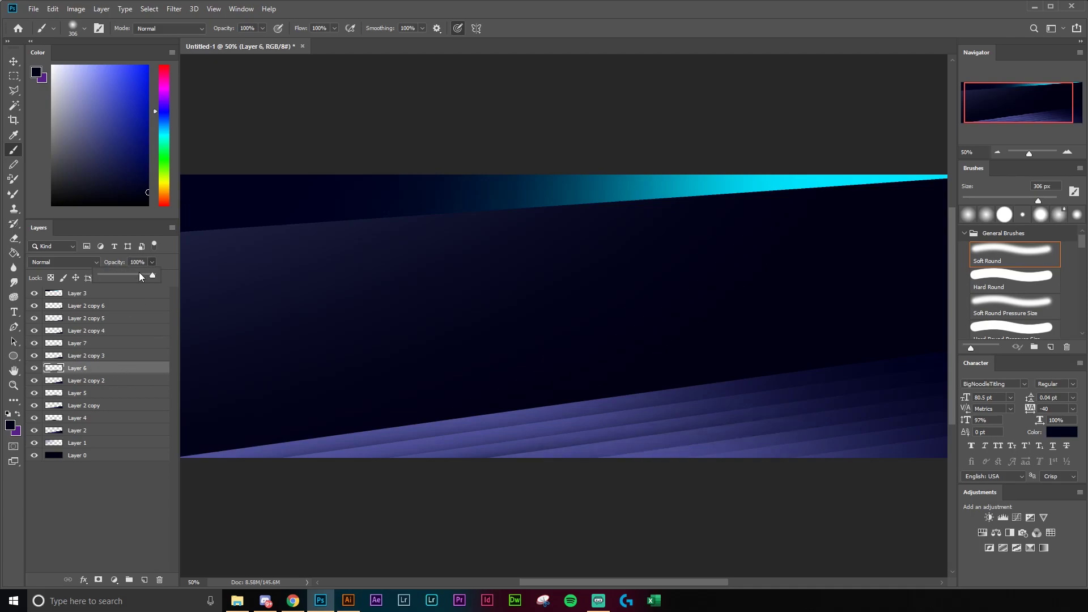
{"action": "left_click", "coordinate": [114, 334]}
{"action": "left_click", "coordinate": [144, 579]}
{"action": "left_click", "coordinate": [737, 493]}
{"action": "key", "text": "alt+bracketright"}
{"action": "left_click", "coordinate": [144, 580]}
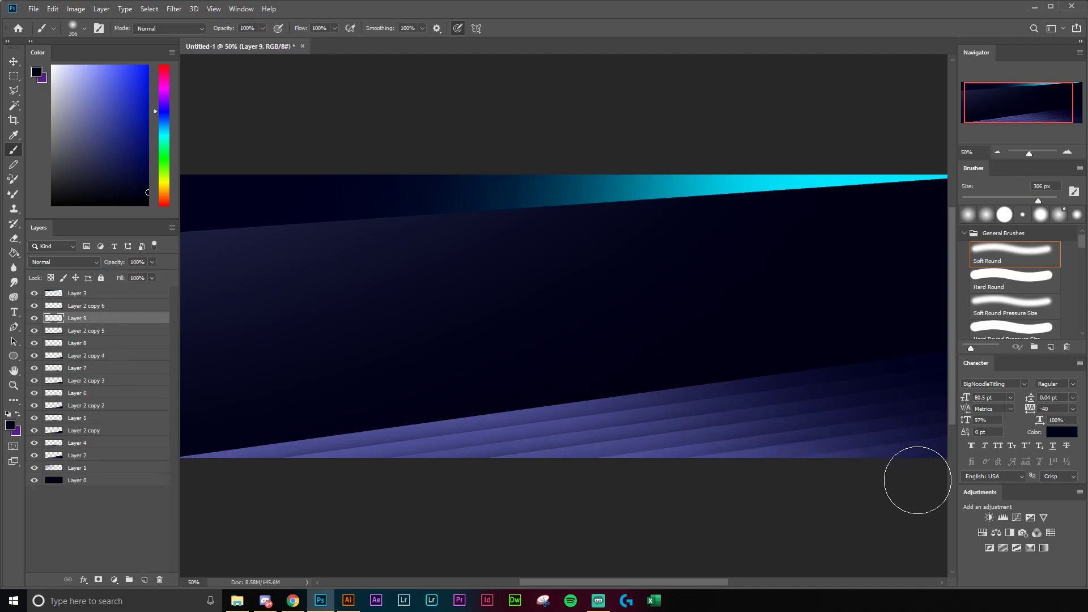
- Group all lower wedge and shadow layers, from Layer 2 to Layer 2 copy 6, and name the group "Bottom Pripple"
{"action": "key", "text": "z"}
{"action": "left_click_drag", "start_coordinate": [822, 422], "coordinate": [781, 419]}
{"action": "key", "text": "v"}
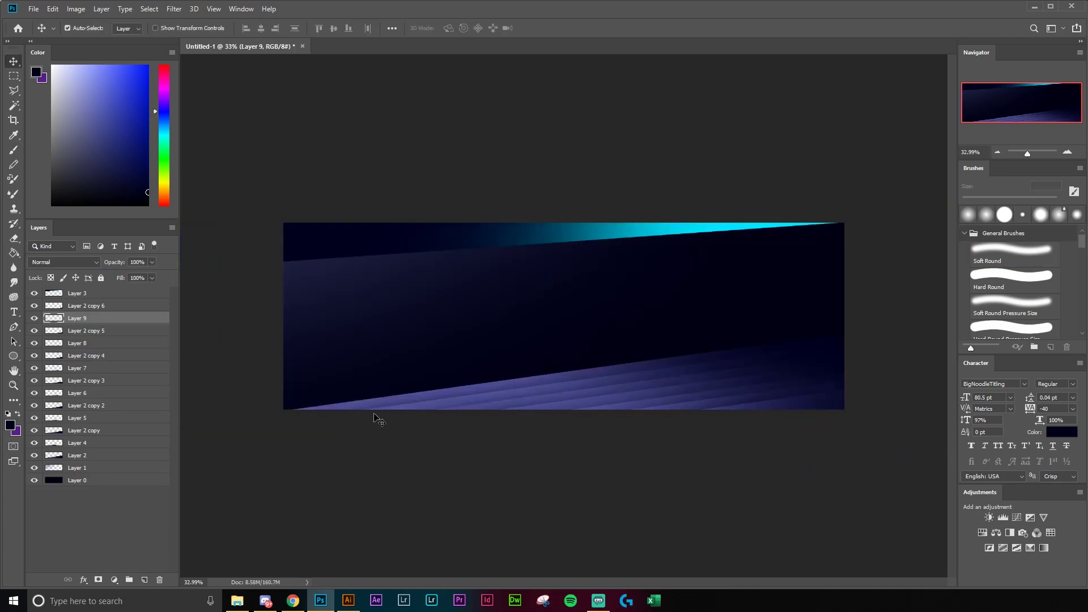
{"action": "left_click", "coordinate": [78, 308]}
{"action": "left_click", "coordinate": [91, 456], "text": "shift"}
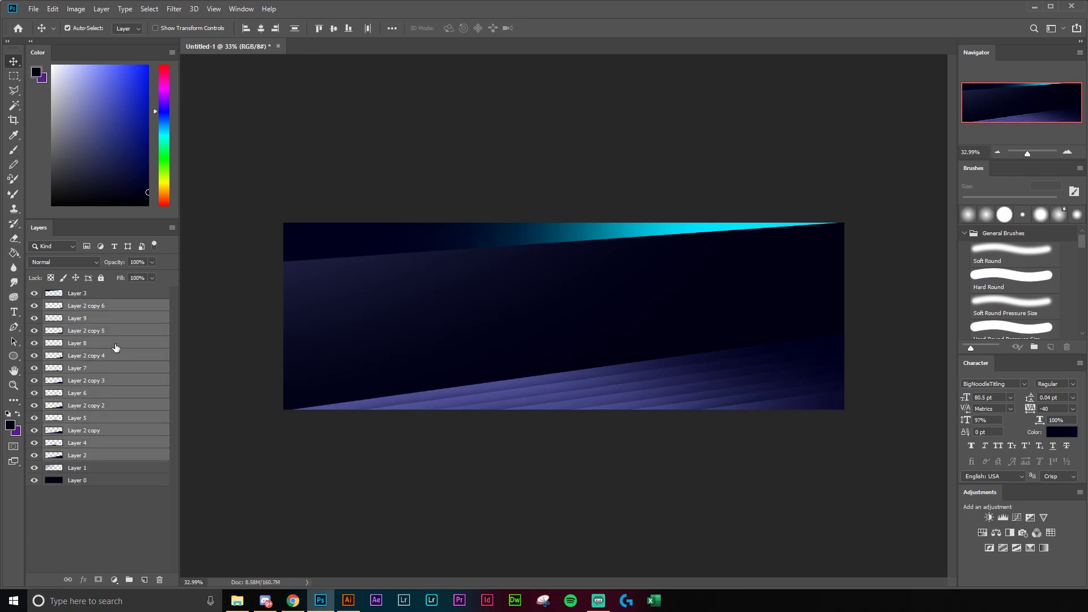
{"action": "key", "text": "ctrl+g"}
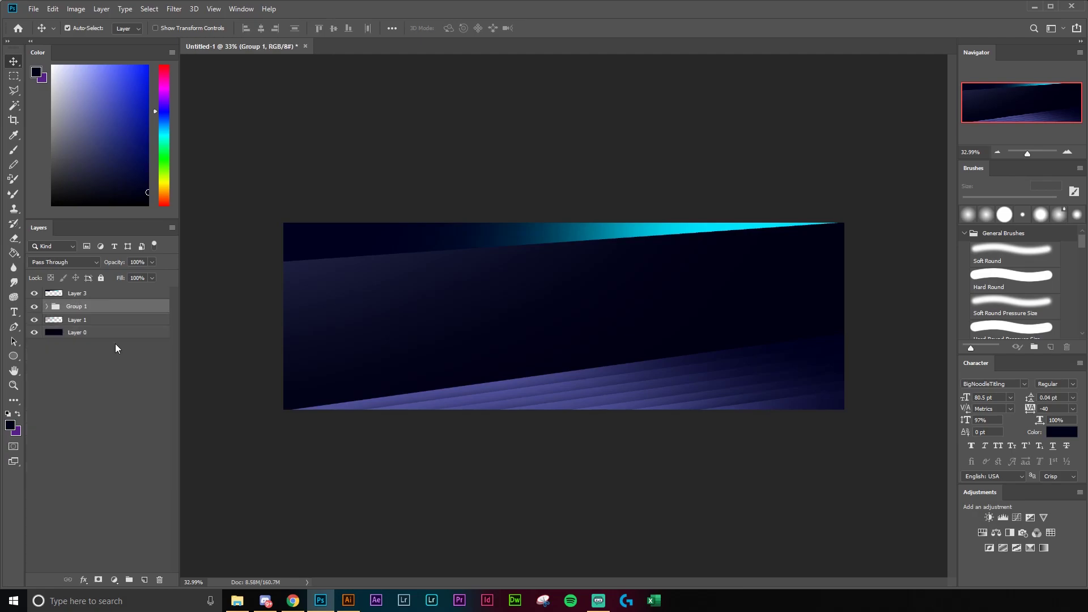
{"action": "double_click", "coordinate": [77, 306]}
{"action": "key", "text": "Return"}
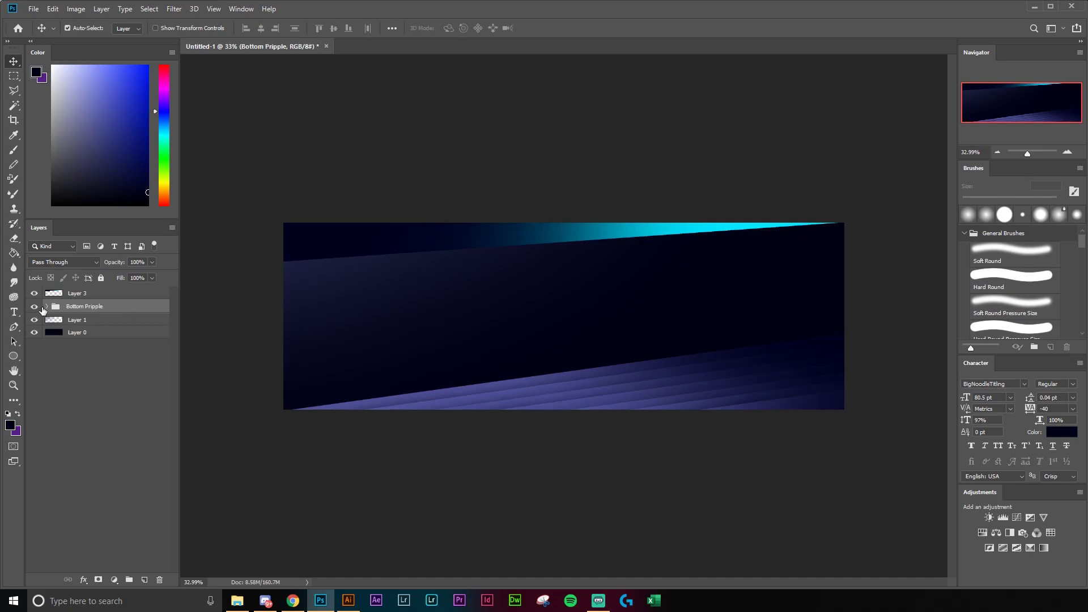
- Add a layer at the top of the Bottom Pripple group and paint deep blue over the lower wedges with a 1457 px soft brush
{"action": "left_click", "coordinate": [46, 307]}
{"action": "left_click", "coordinate": [92, 320]}
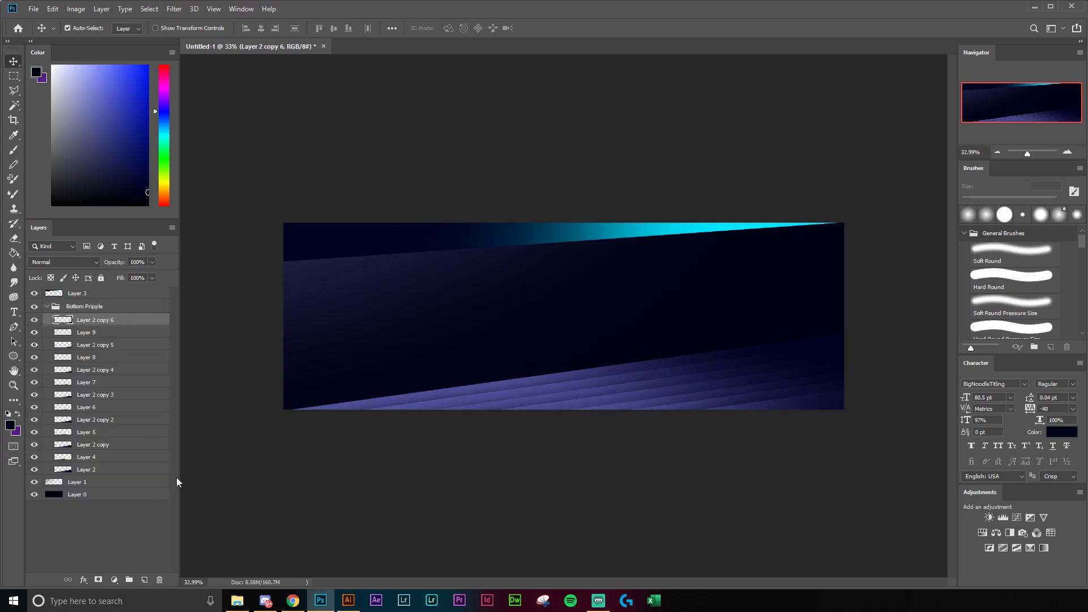
{"action": "left_click", "coordinate": [145, 581]}
{"action": "key", "text": "b"}
{"action": "left_click_drag", "start_coordinate": [127, 177], "coordinate": [160, 168]}
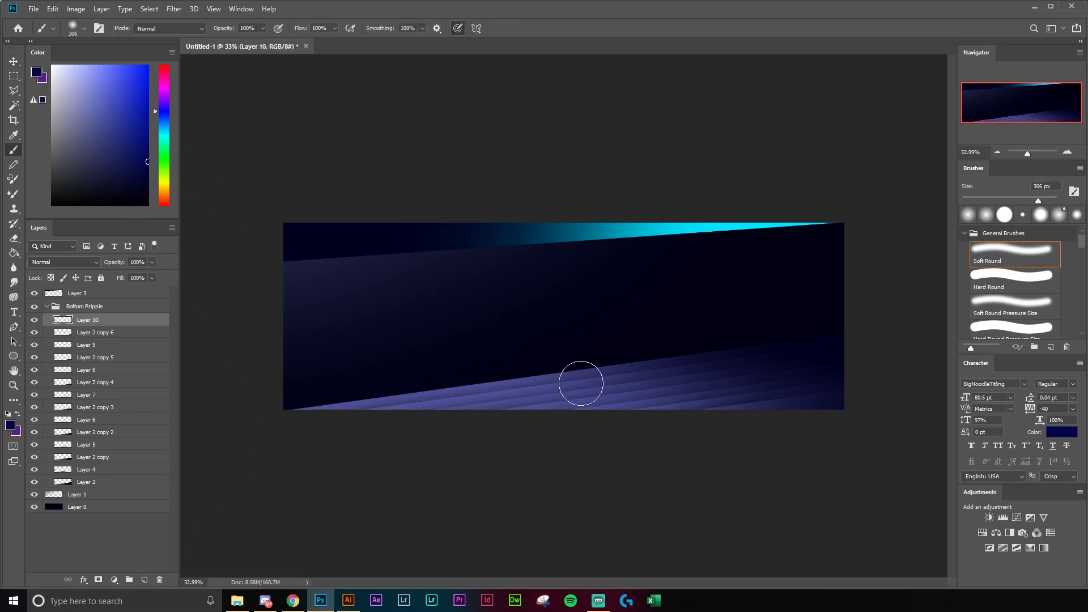
{"action": "right_click", "coordinate": [579, 387]}
{"action": "left_click", "coordinate": [707, 410]}
{"action": "left_click_drag", "start_coordinate": [706, 410], "coordinate": [708, 411]}
{"action": "mouse_move", "coordinate": [381, 463]}
{"action": "left_mouse_down"}
{"action": "mouse_move", "coordinate": [569, 460]}
{"action": "mouse_move", "coordinate": [639, 474]}
{"action": "left_mouse_up"}
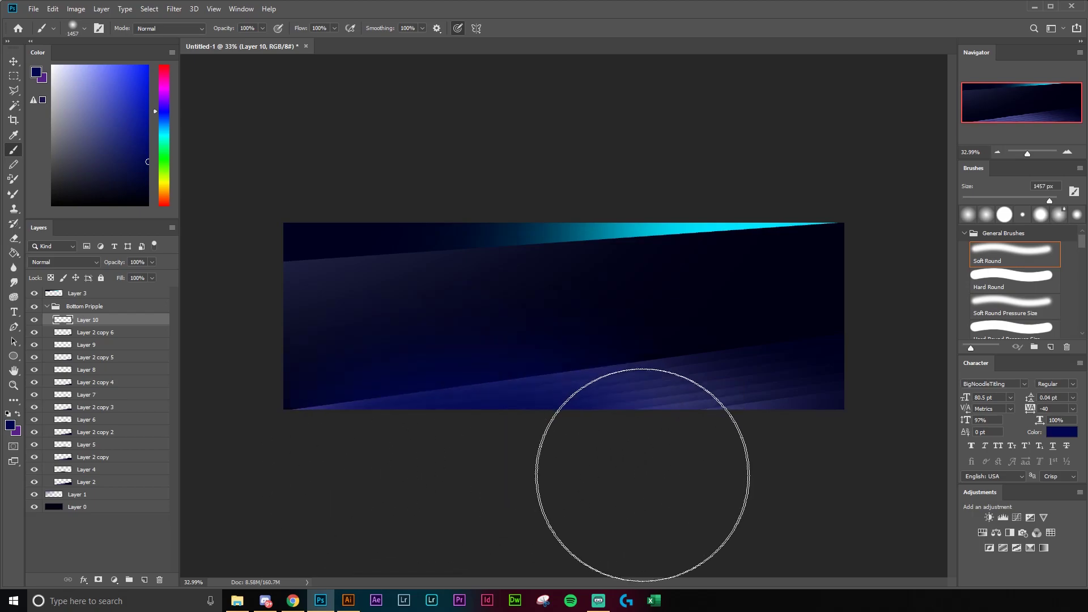
- Set Layer 10 to Linear Light at 42% opacity, compare the artwork with and without it, and collapse the Bottom Pripple group
{"action": "left_click", "coordinate": [68, 264]}
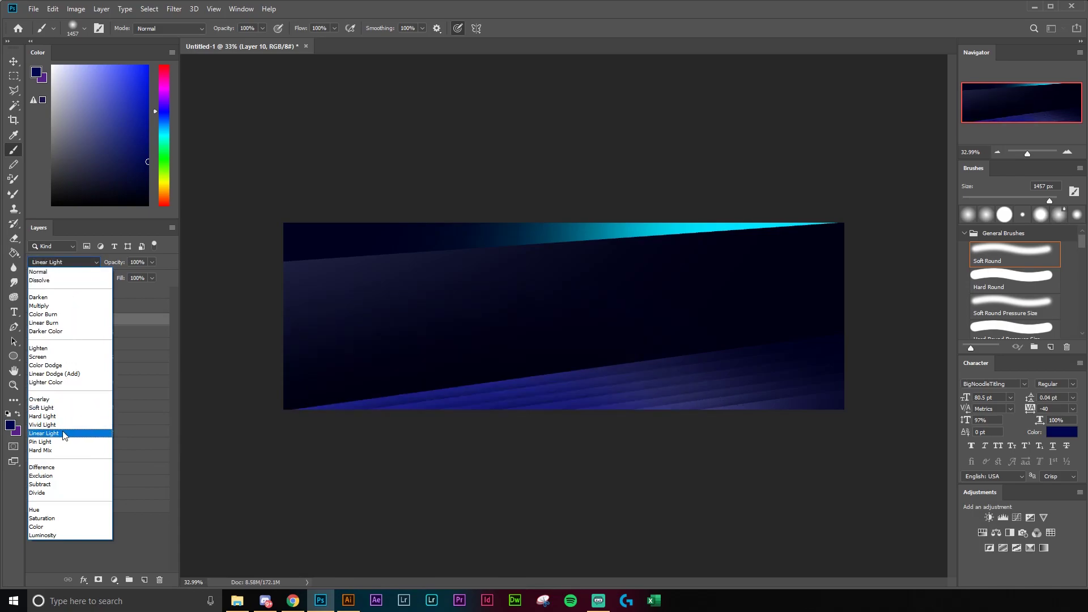
{"action": "left_click", "coordinate": [64, 434]}
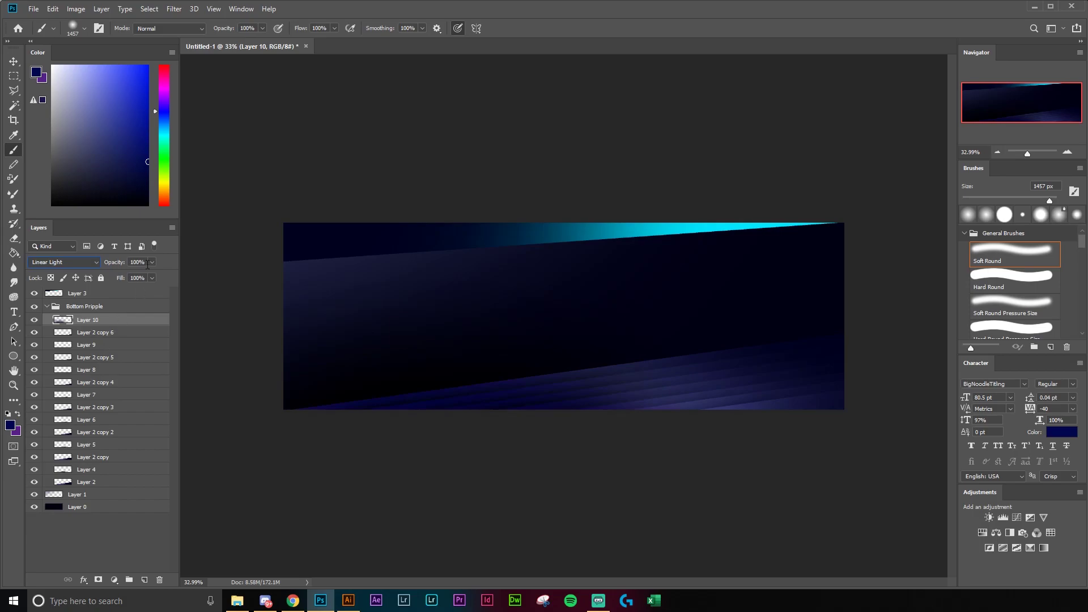
{"action": "mouse_move", "coordinate": [119, 278]}
{"action": "left_mouse_down"}
{"action": "mouse_move", "coordinate": [99, 277]}
{"action": "mouse_move", "coordinate": [110, 277]}
{"action": "left_mouse_up"}
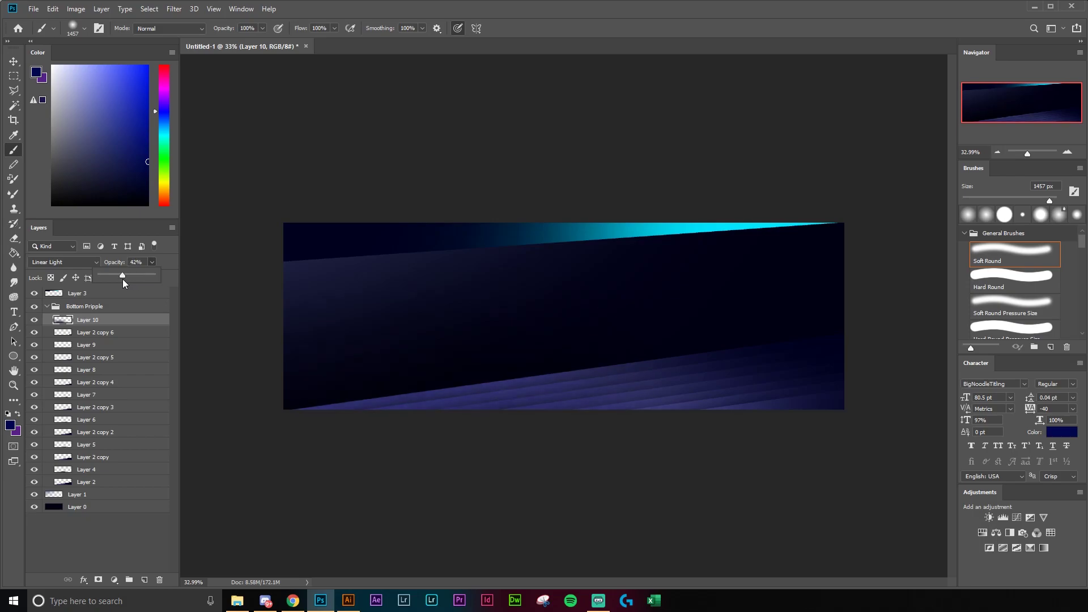
{"action": "left_click", "coordinate": [110, 320]}
{"action": "left_click", "coordinate": [34, 319]}
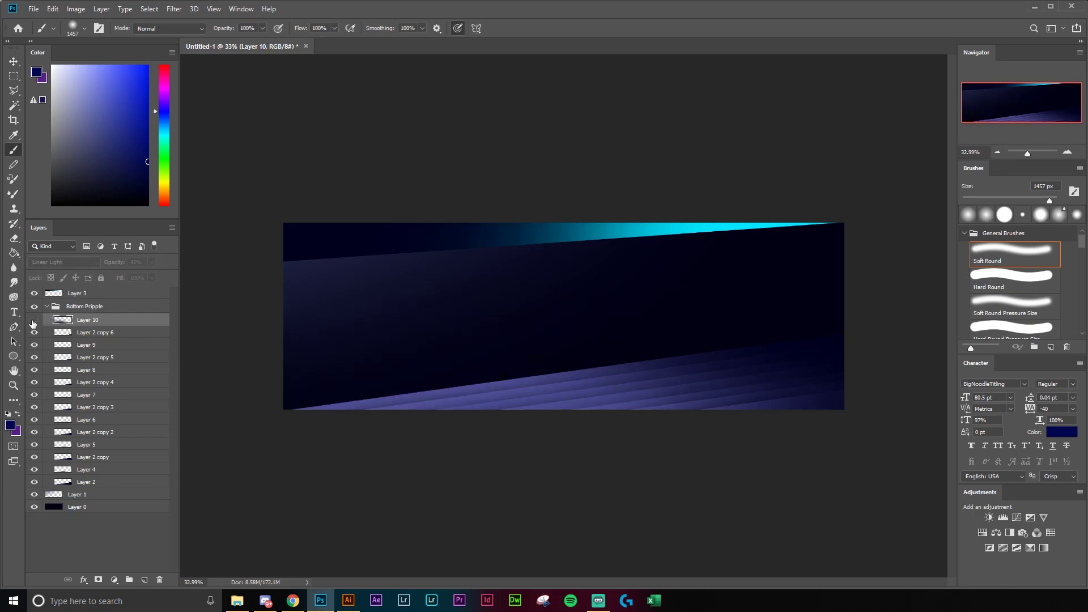
{"action": "left_click", "coordinate": [34, 320]}
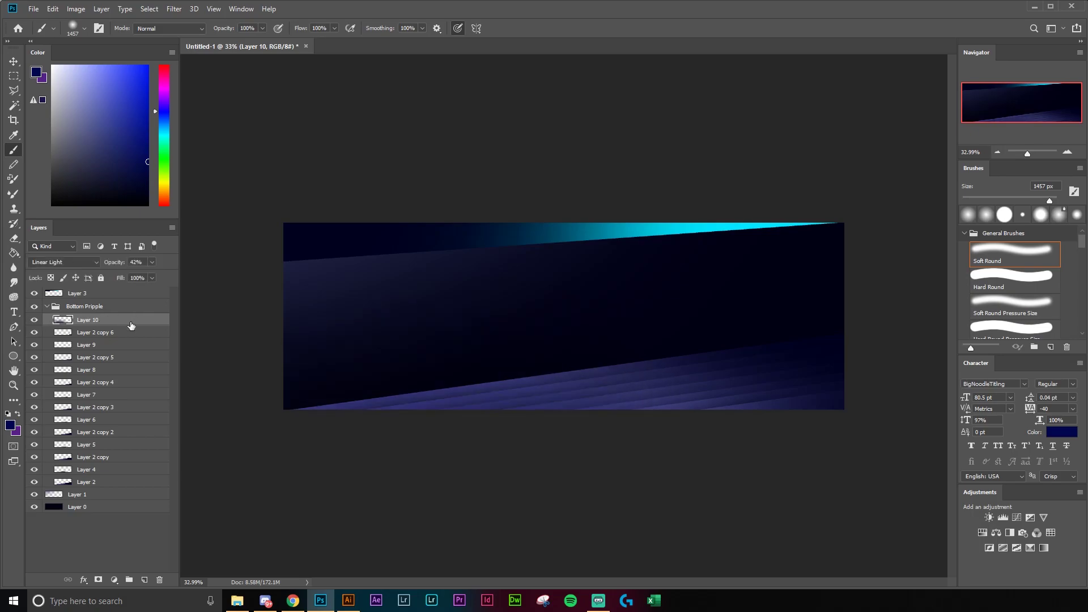
{"action": "key", "text": "v"}
{"action": "left_click", "coordinate": [47, 306]}
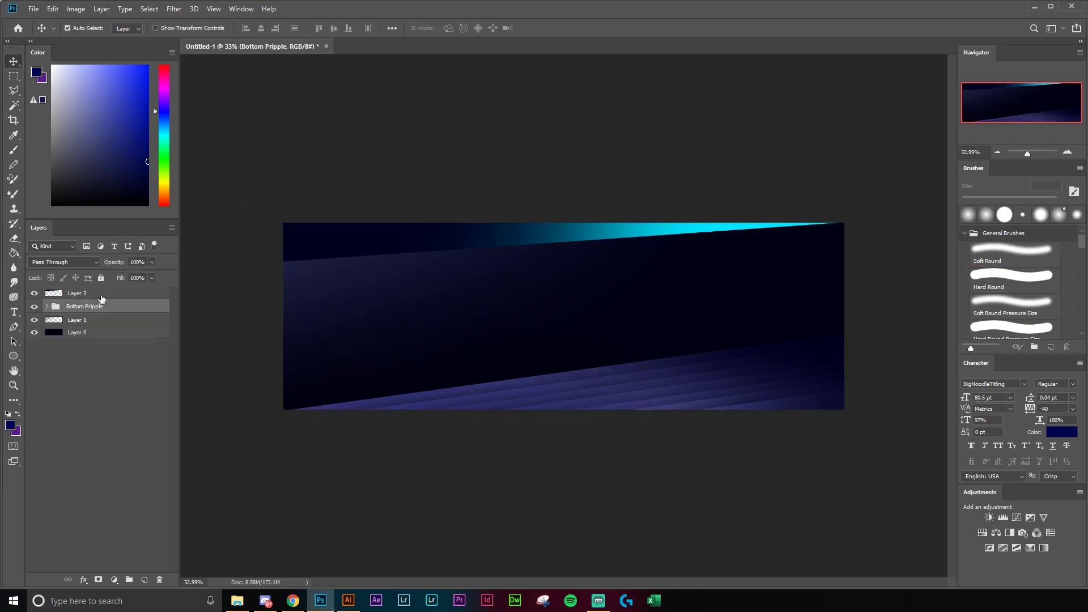
- Duplicate the upper cyan wedge, then scale the original Layer 3 to about 126% and rotate it about -2.16° beneath the copy
{"action": "left_click", "coordinate": [79, 293]}
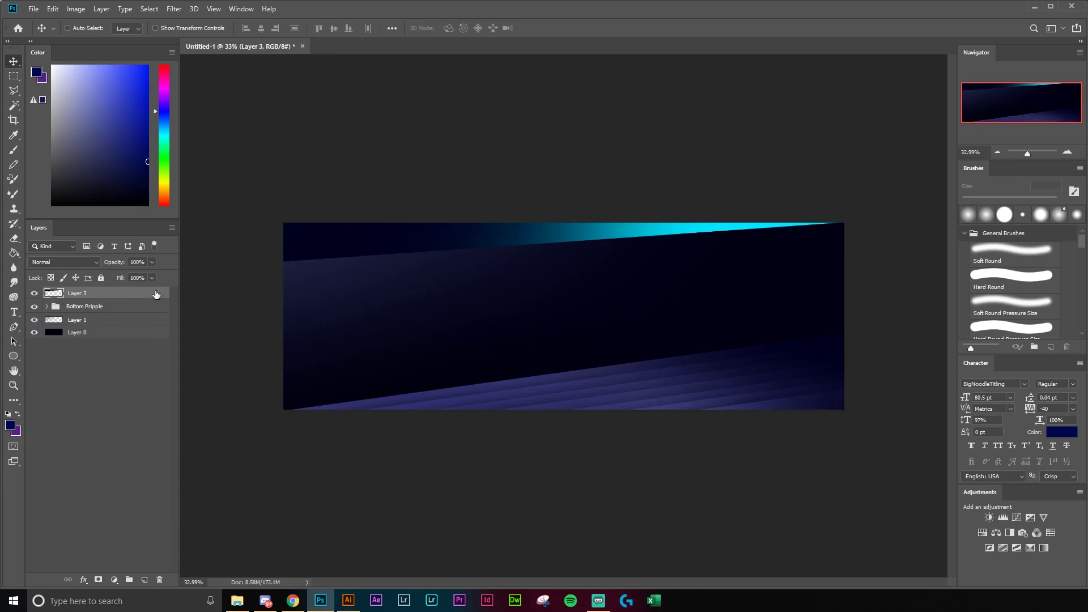
{"action": "key", "text": "ctrl+j"}
{"action": "left_click", "coordinate": [139, 307]}
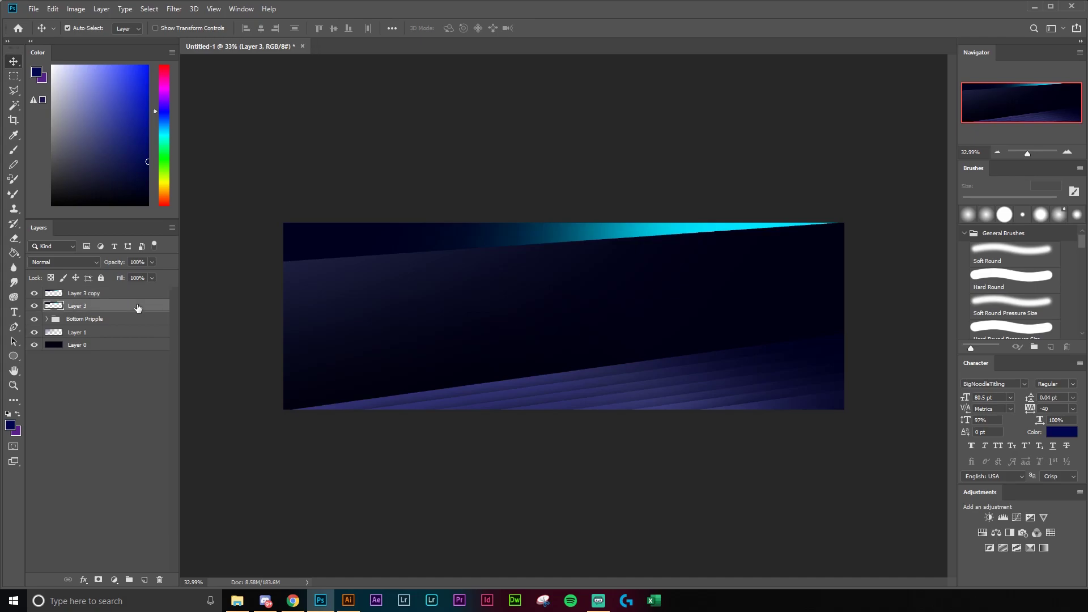
{"action": "key", "text": "ctrl+t"}
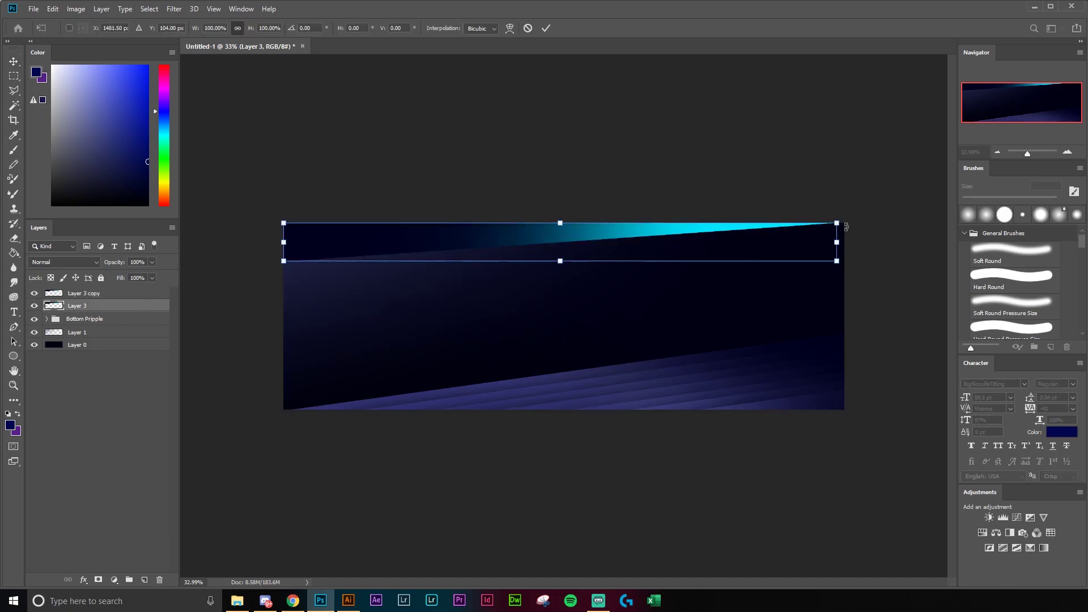
{"action": "left_click_drag", "start_coordinate": [564, 218], "coordinate": [605, 202]}
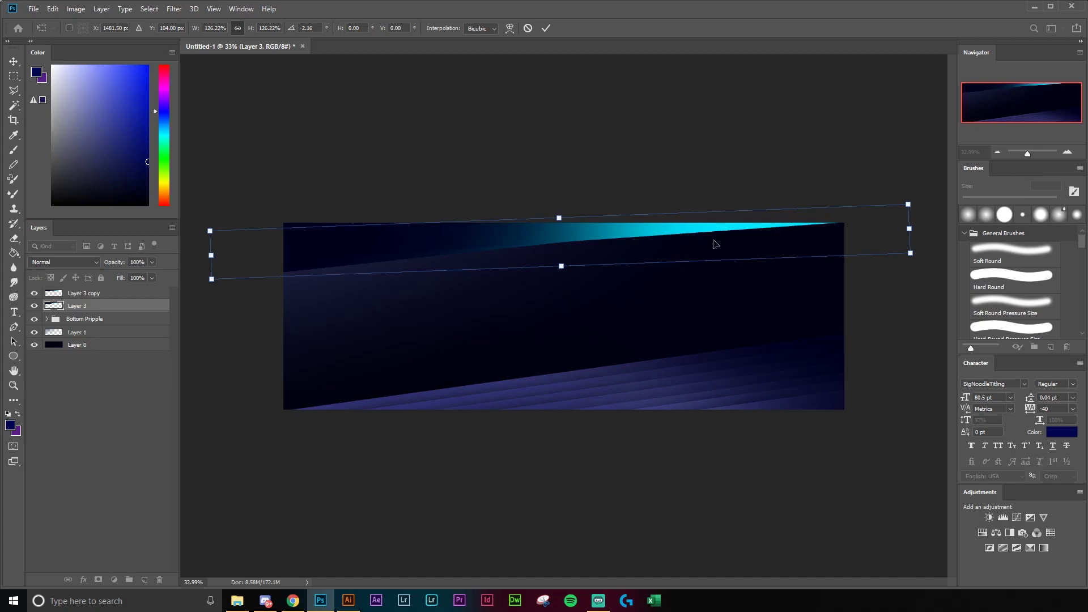
{"action": "key", "text": "Return"}
- Lower the opacity of the enlarged wedge on Layer 3 to about 41% and deselect it
{"action": "left_click", "coordinate": [153, 263]}
{"action": "left_click_drag", "start_coordinate": [133, 272], "coordinate": [118, 274]}
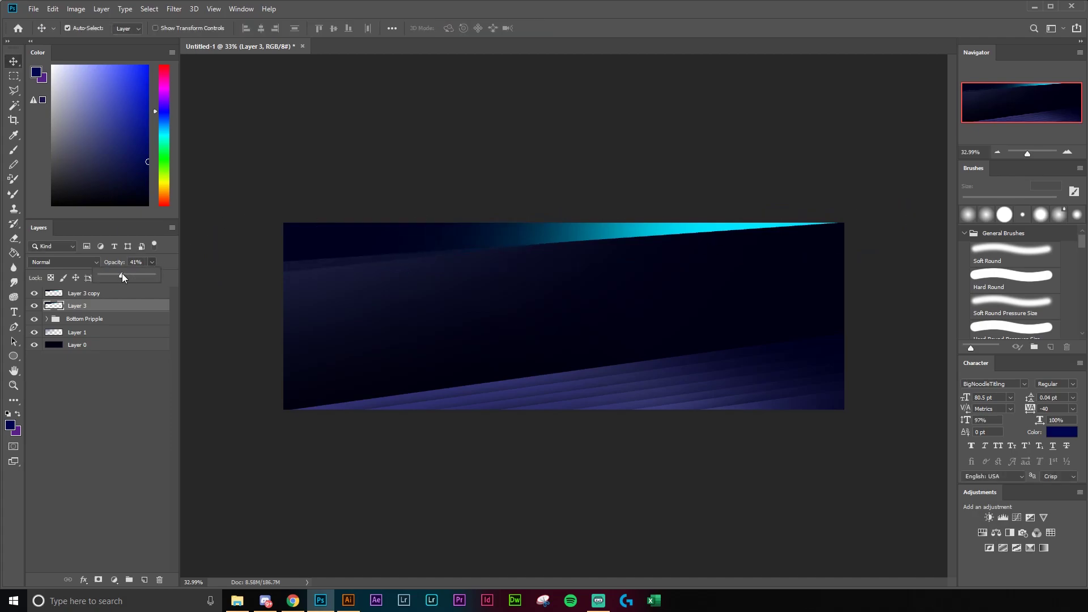
{"action": "left_click", "coordinate": [332, 460]}
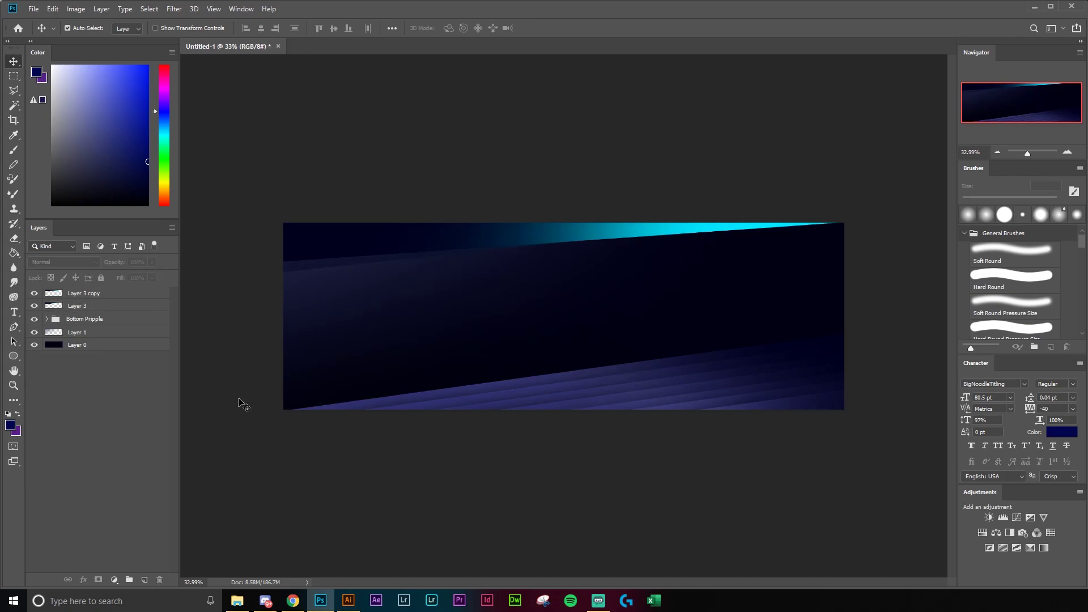
- Group Layer 3 copy and Layer 3 and name the group "Top Ripple"
{"action": "left_click", "coordinate": [116, 294]}
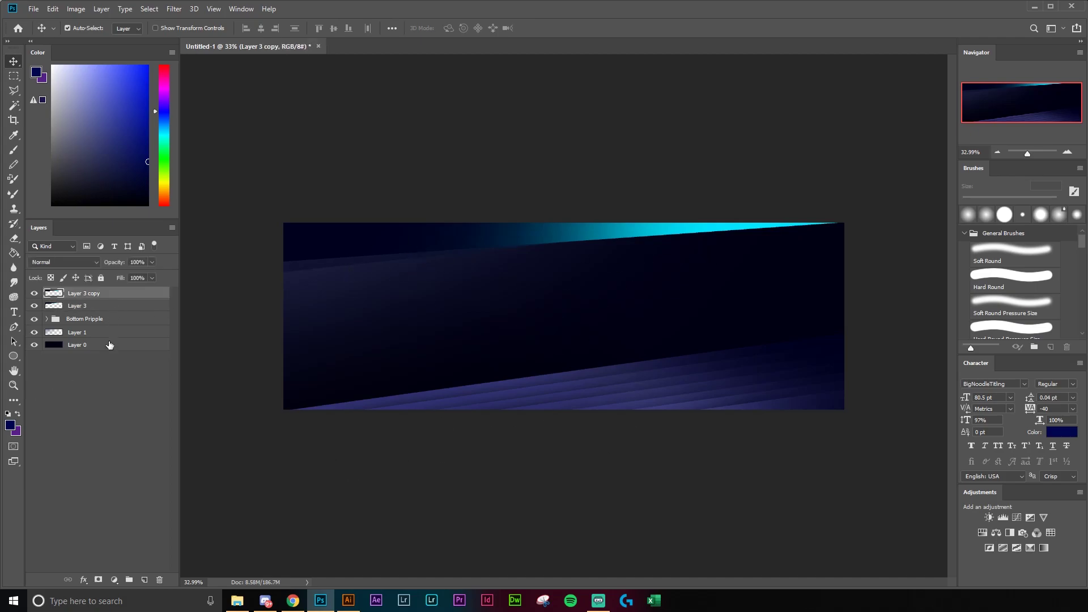
{"action": "left_click", "coordinate": [105, 309], "text": "shift"}
{"action": "key", "text": "ctrl+g"}
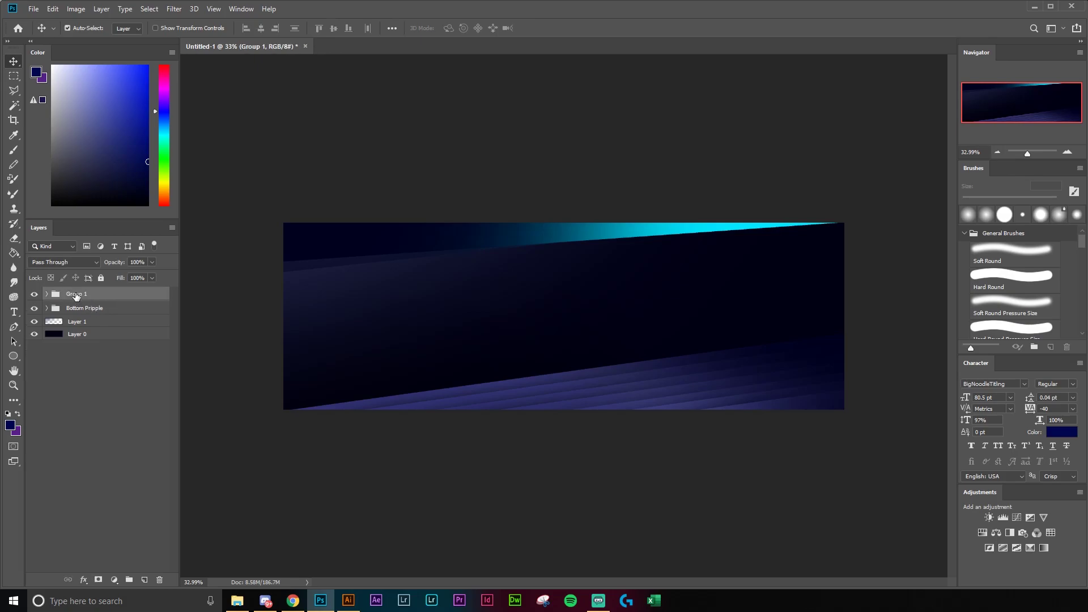
{"action": "double_click", "coordinate": [78, 295]}
{"action": "type", "text": "Top Ripple"}
- Add a new layer above the Bottom Pripple group and set the Brush colour to a bright sky blue
{"action": "left_click", "coordinate": [73, 307]}
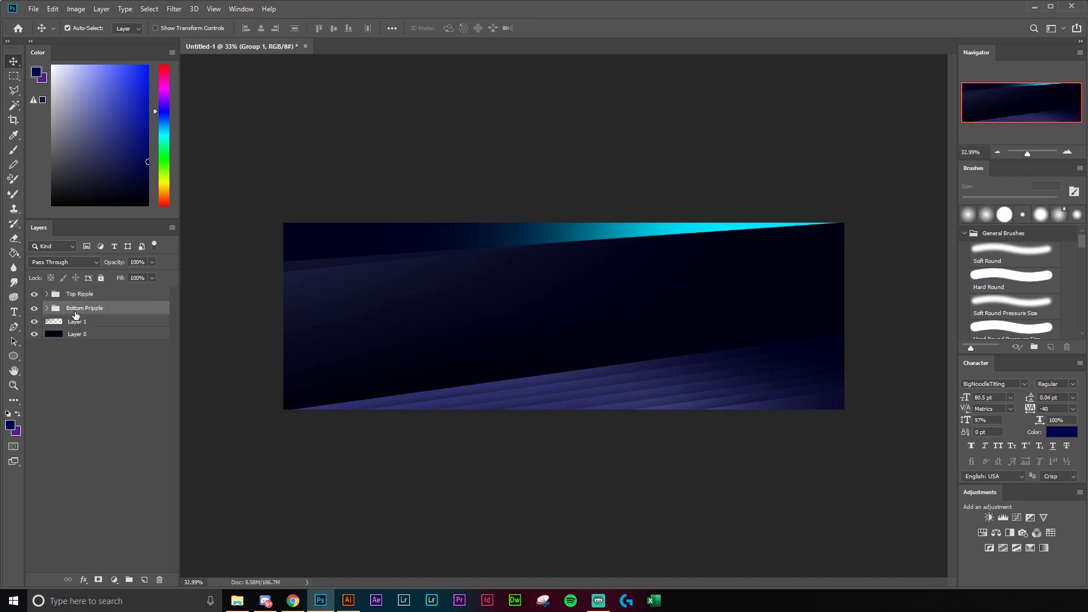
{"action": "left_click", "coordinate": [47, 307]}
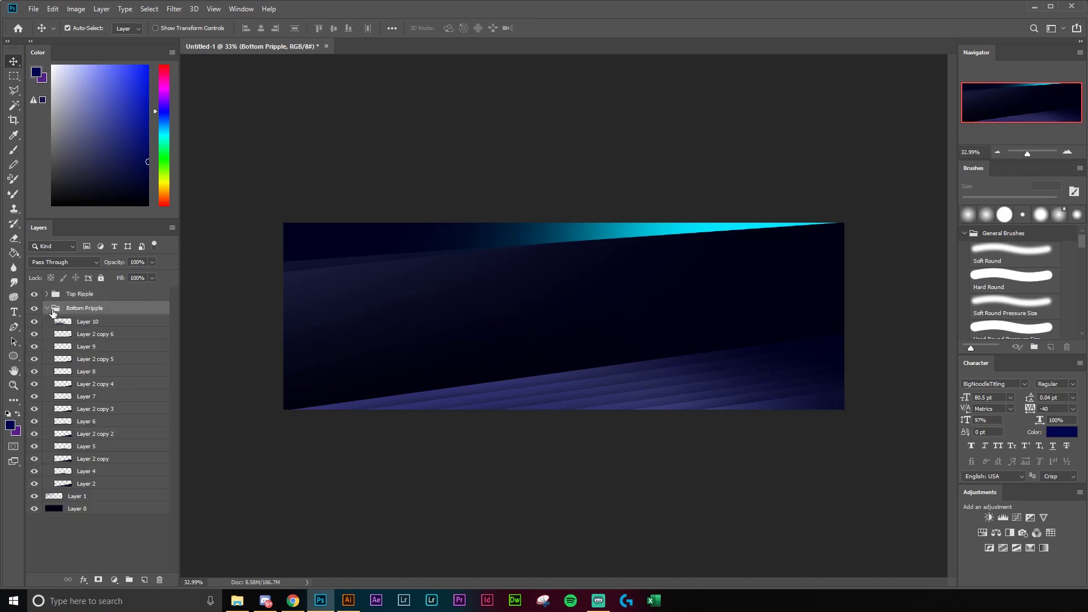
{"action": "left_click", "coordinate": [47, 309]}
{"action": "left_click", "coordinate": [144, 580]}
{"action": "key", "text": "b"}
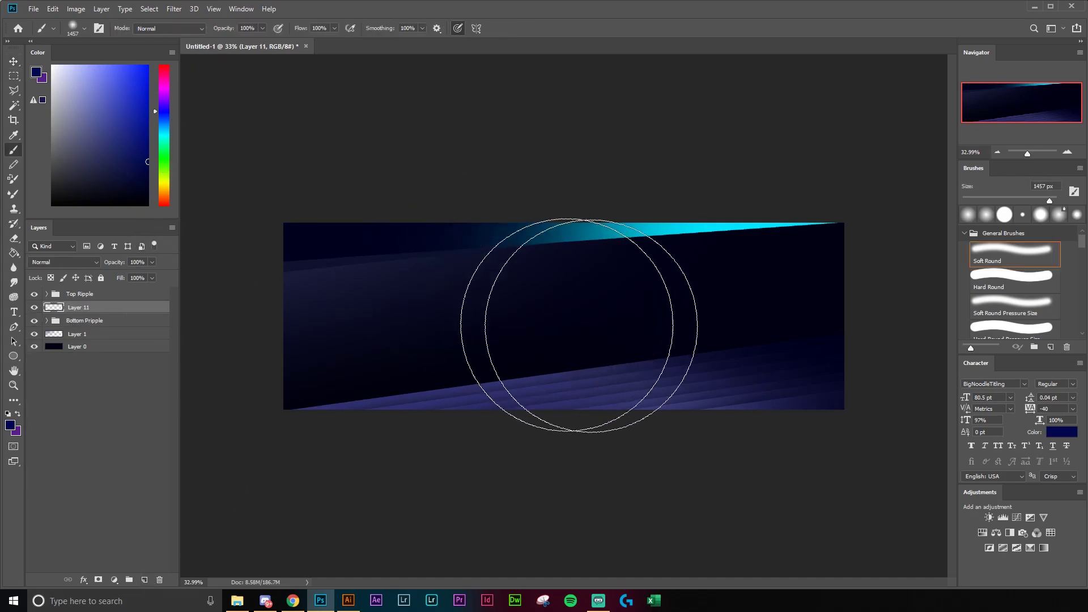
{"action": "left_click", "coordinate": [164, 123]}
{"action": "left_click_drag", "start_coordinate": [164, 124], "coordinate": [256, 22]}
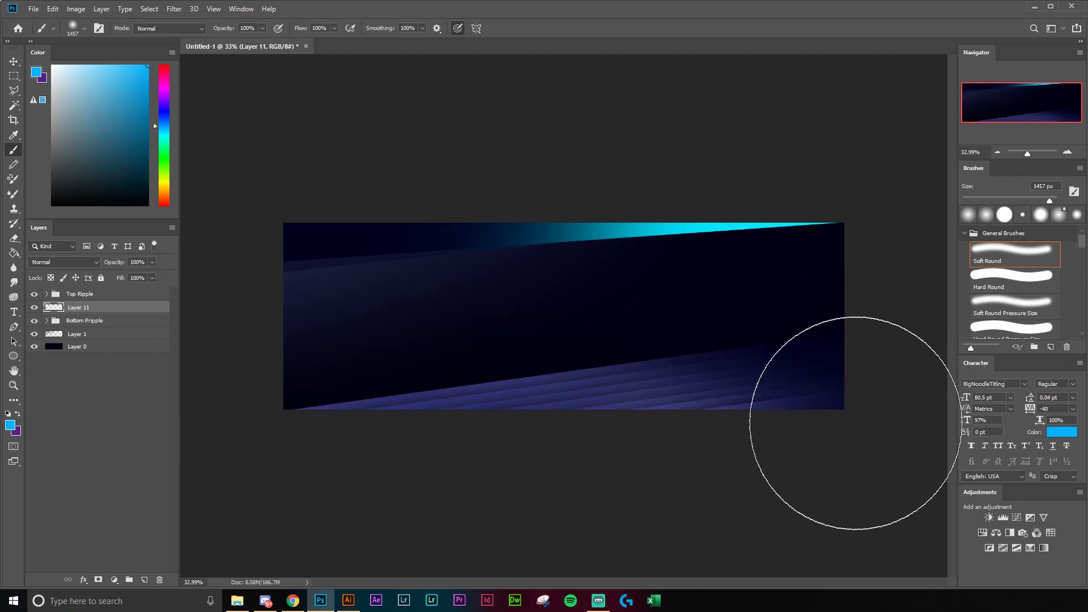
- Paint a large soft blue glow over the artwork's lower-right corner with the 1457 px brush and set Layer 11 to Linear Light
{"action": "left_click_drag", "start_coordinate": [850, 430], "coordinate": [676, 449]}
{"action": "key", "text": "ctrl+z"}
{"action": "mouse_move", "coordinate": [869, 427]}
{"action": "left_mouse_down"}
{"action": "mouse_move", "coordinate": [704, 453]}
{"action": "mouse_move", "coordinate": [646, 492]}
{"action": "mouse_move", "coordinate": [590, 556]}
{"action": "left_mouse_up"}
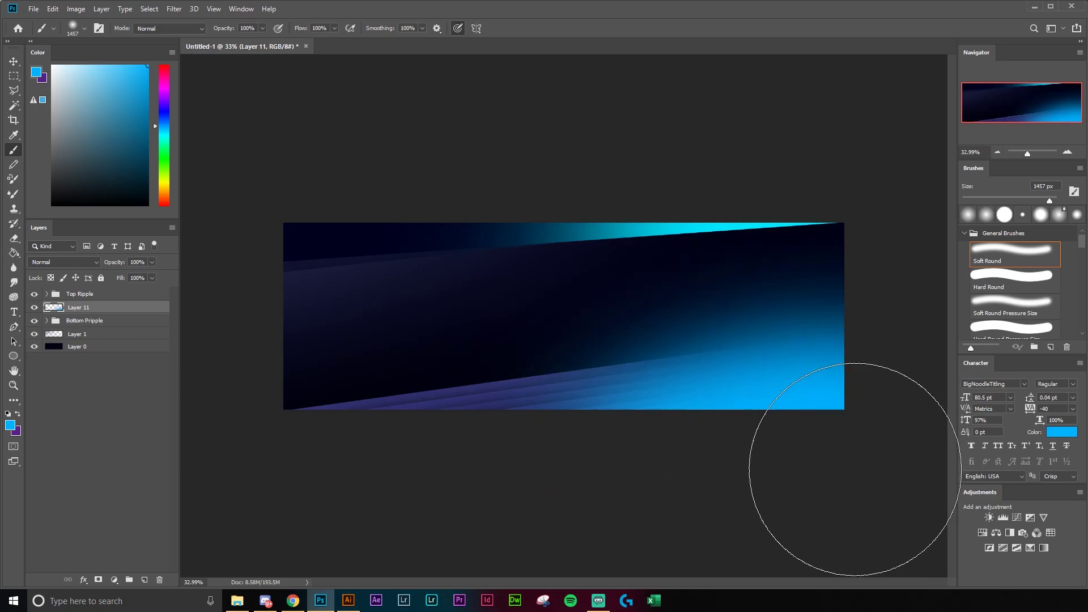
{"action": "key", "text": "ctrl+z"}
{"action": "mouse_move", "coordinate": [880, 433]}
{"action": "left_mouse_down"}
{"action": "mouse_move", "coordinate": [728, 445]}
{"action": "mouse_move", "coordinate": [603, 500]}
{"action": "mouse_move", "coordinate": [627, 529]}
{"action": "left_mouse_up"}
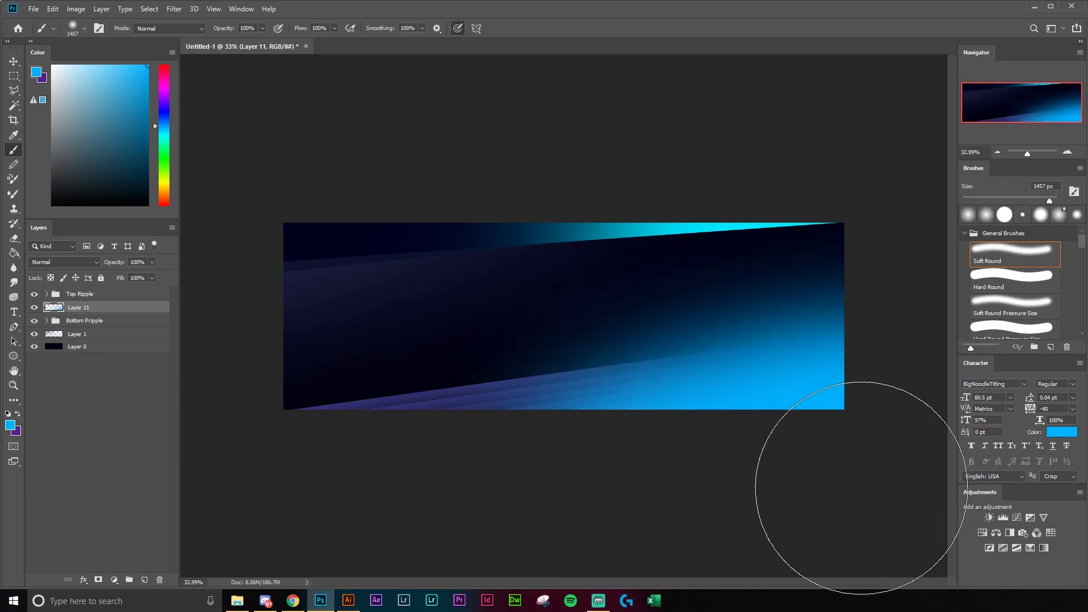
{"action": "left_click", "coordinate": [64, 263]}
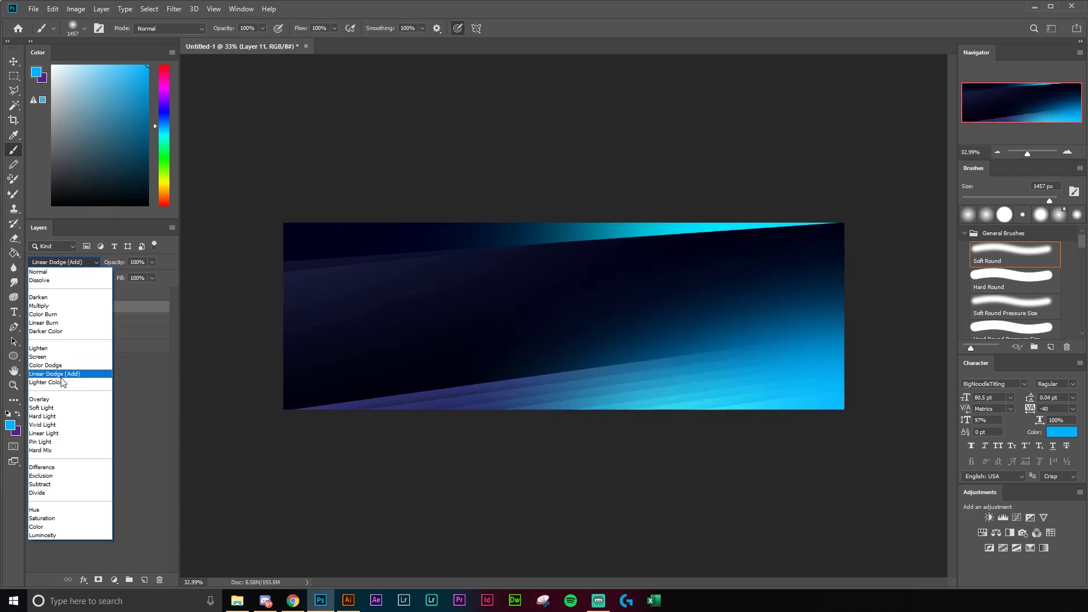
{"action": "left_click", "coordinate": [56, 433]}
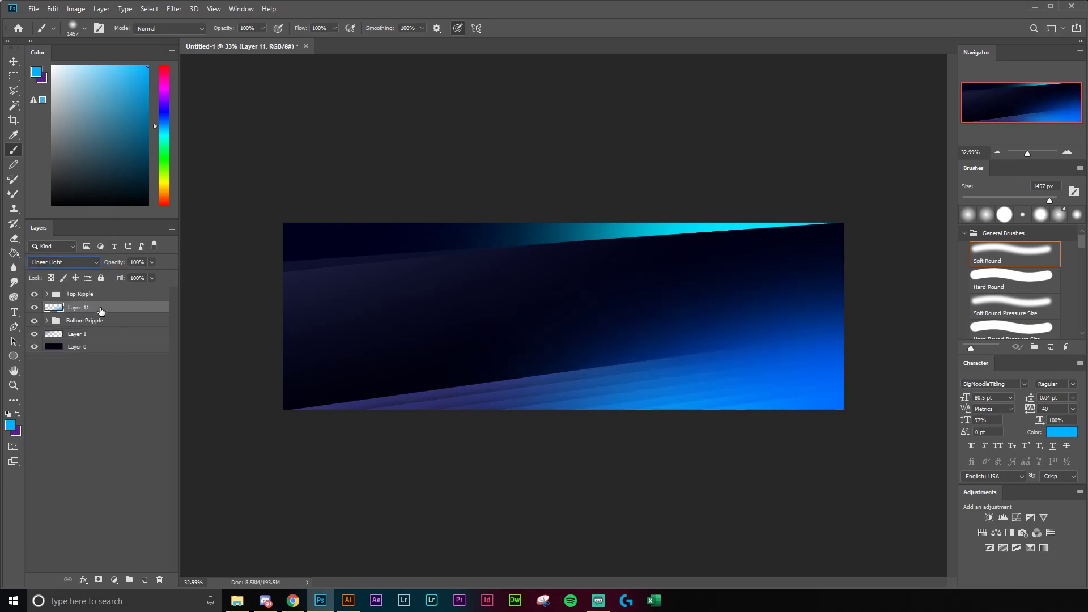
- Choose a lighter cyan-blue, reduce the Soft Round brush to 1102 px, and delete the empty Layer 12
{"action": "left_click", "coordinate": [145, 580]}
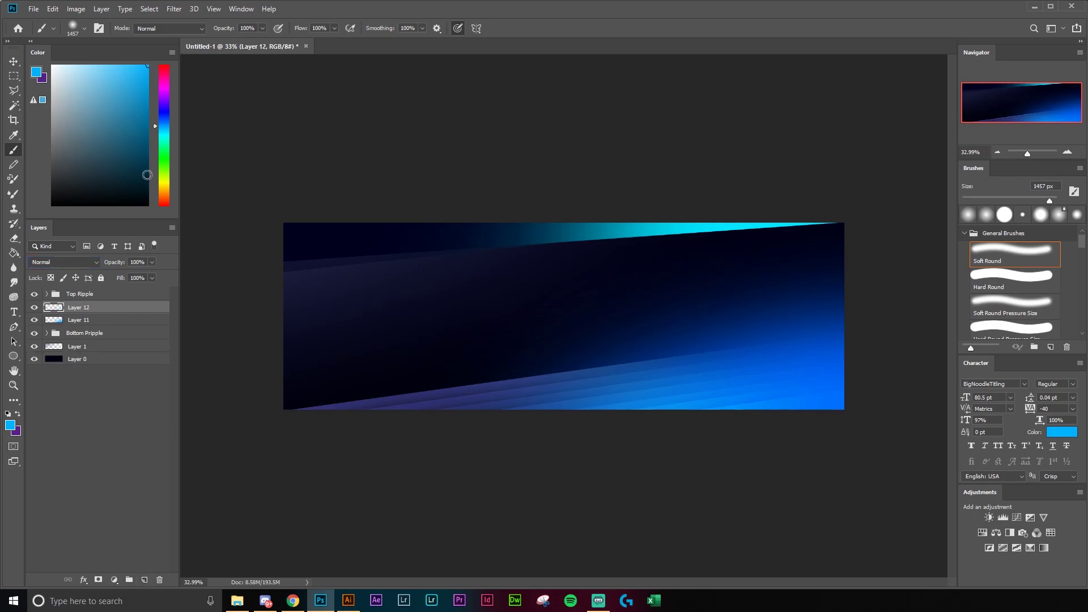
{"action": "left_click", "coordinate": [163, 129]}
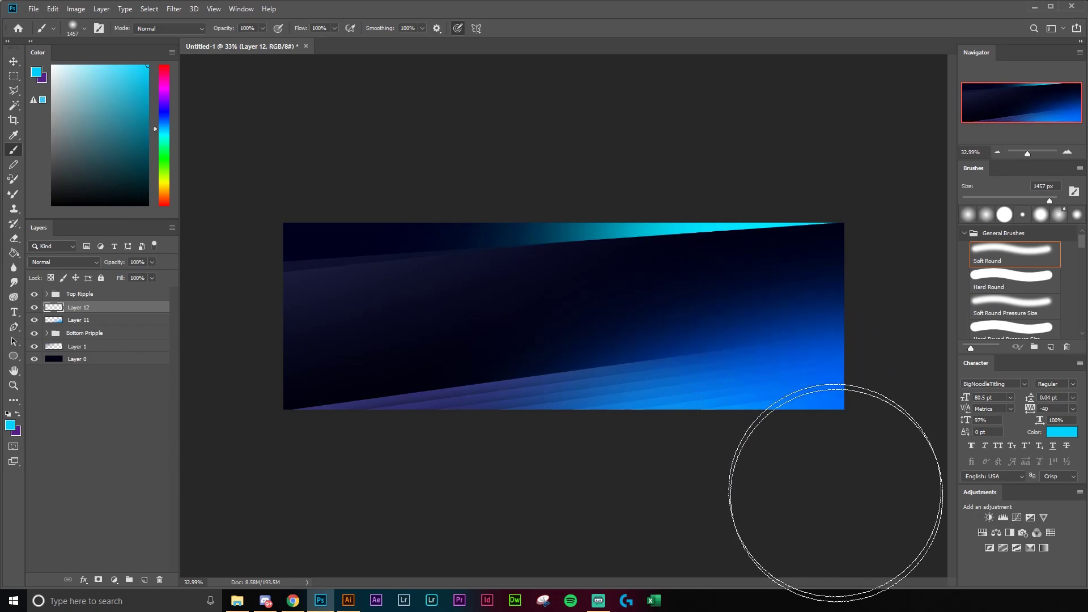
{"action": "right_click", "coordinate": [746, 345]}
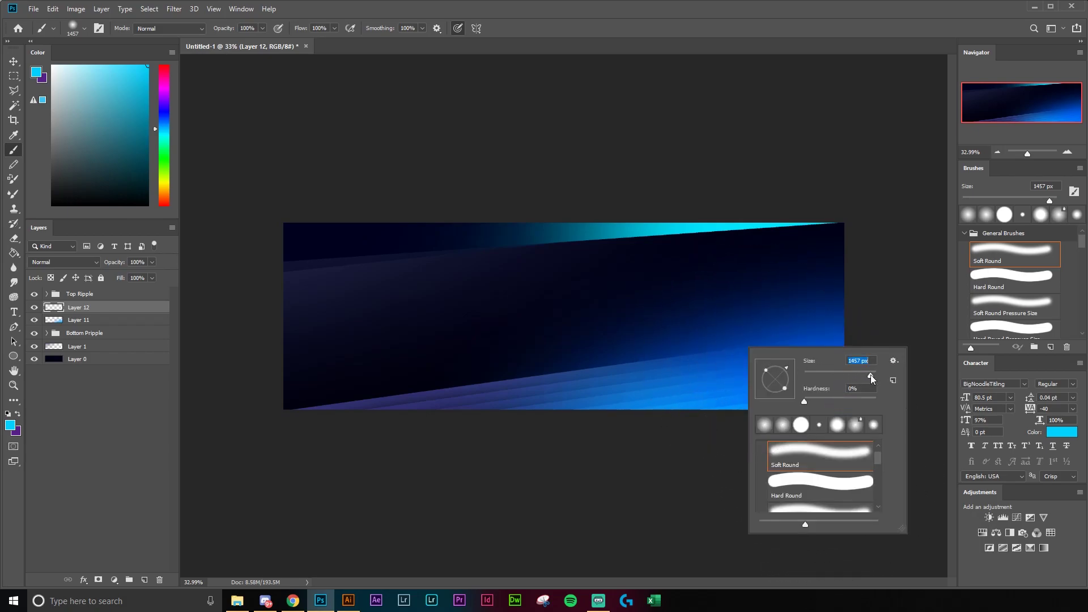
{"action": "left_click_drag", "start_coordinate": [870, 375], "coordinate": [869, 375]}
{"action": "type", "text": "1"}
{"action": "left_click", "coordinate": [662, 509]}
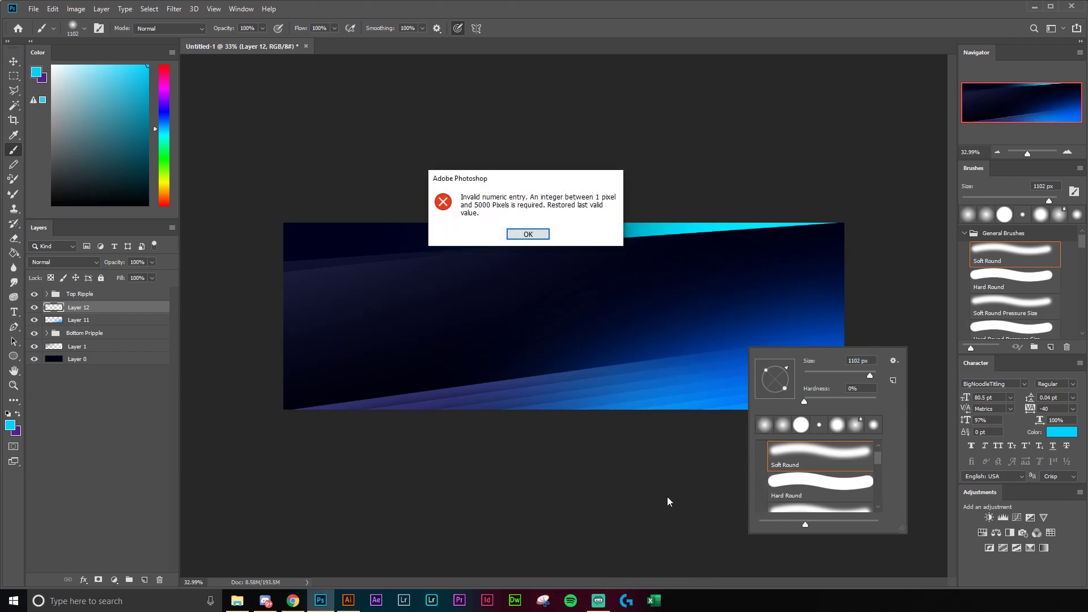
{"action": "left_click", "coordinate": [528, 235]}
{"action": "key", "text": "Delete"}
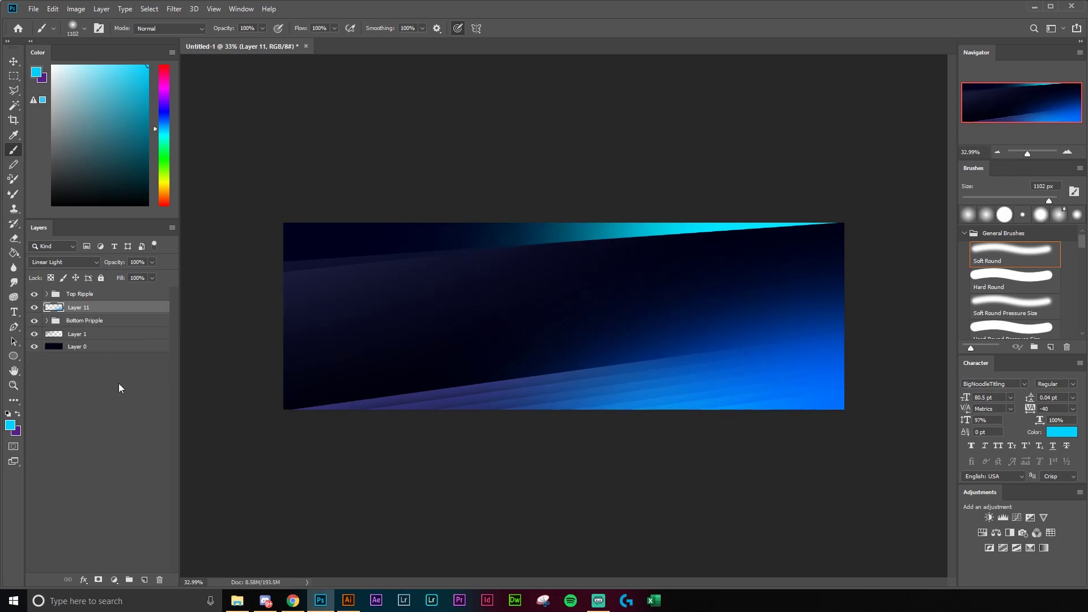
- Paint a smaller cyan-blue glow at the artwork's lower-right corner on a new layer above Layer 11 and set its opacity to 57%
{"action": "left_click", "coordinate": [145, 580]}
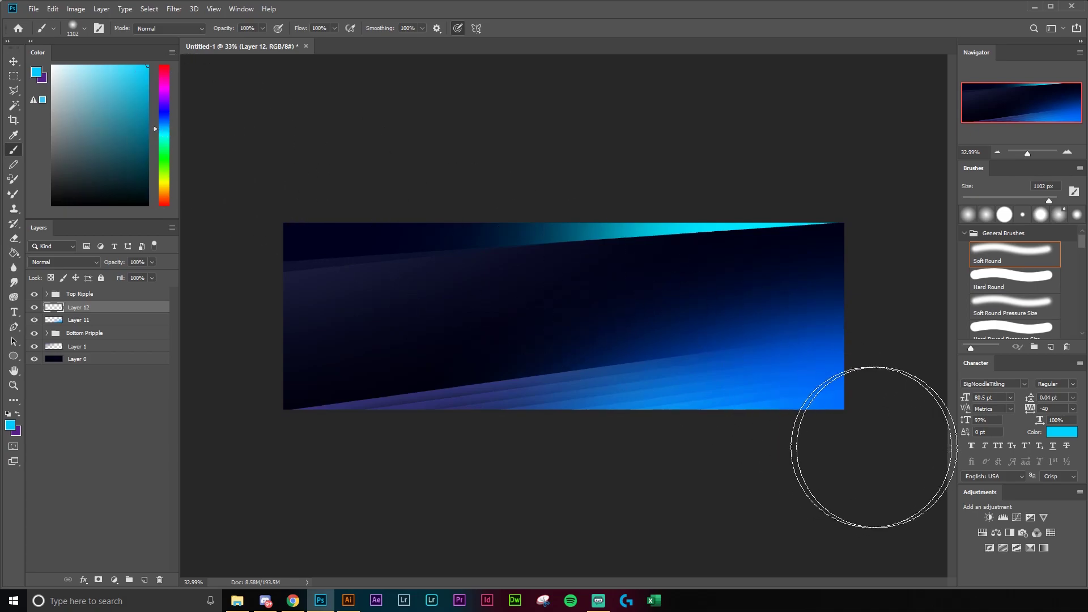
{"action": "mouse_move", "coordinate": [836, 468]}
{"action": "left_mouse_down"}
{"action": "mouse_move", "coordinate": [886, 442]}
{"action": "mouse_move", "coordinate": [847, 431]}
{"action": "mouse_move", "coordinate": [716, 461]}
{"action": "left_mouse_up"}
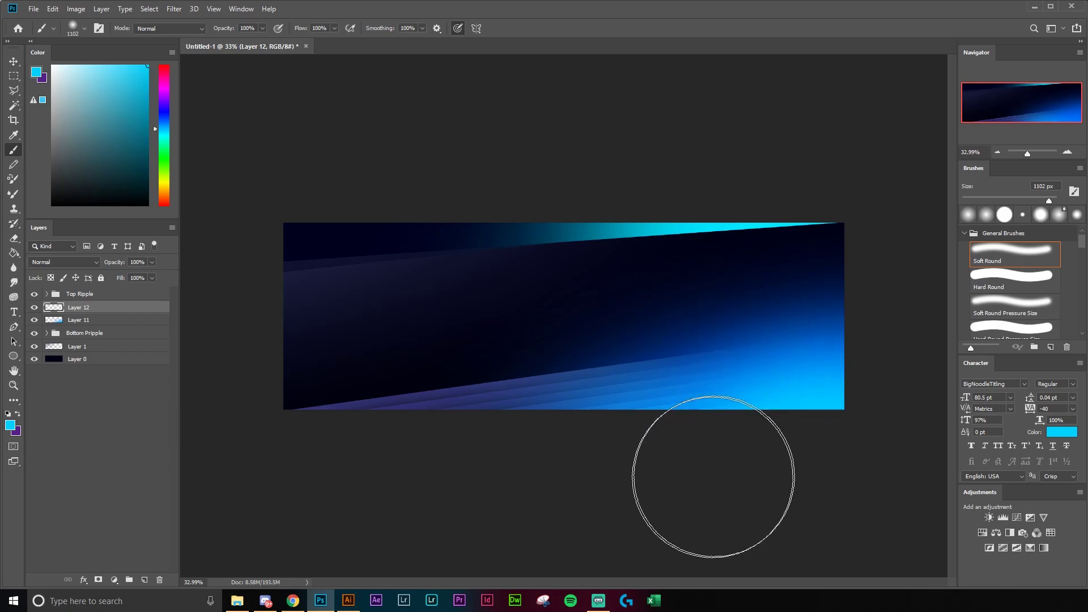
{"action": "left_click_drag", "start_coordinate": [152, 262], "coordinate": [131, 276]}
{"action": "key", "text": "v"}
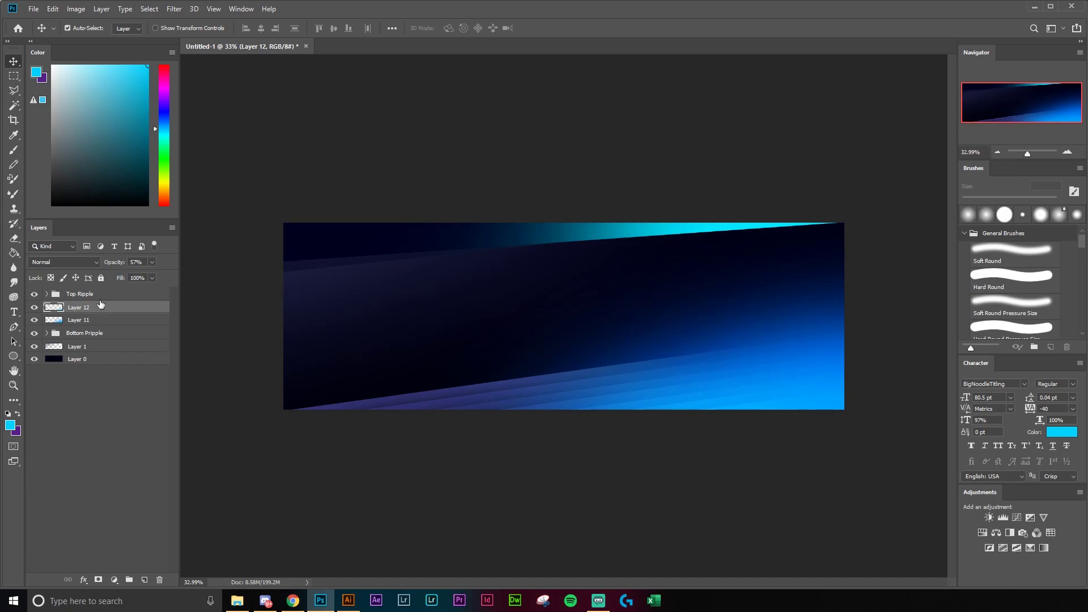
- Paint a soft white glow over the artwork's upper-left corner on a new layer above Top Ripple, set its opacity to 10% and deselect it
{"action": "left_click", "coordinate": [101, 295]}
{"action": "left_click", "coordinate": [144, 579]}
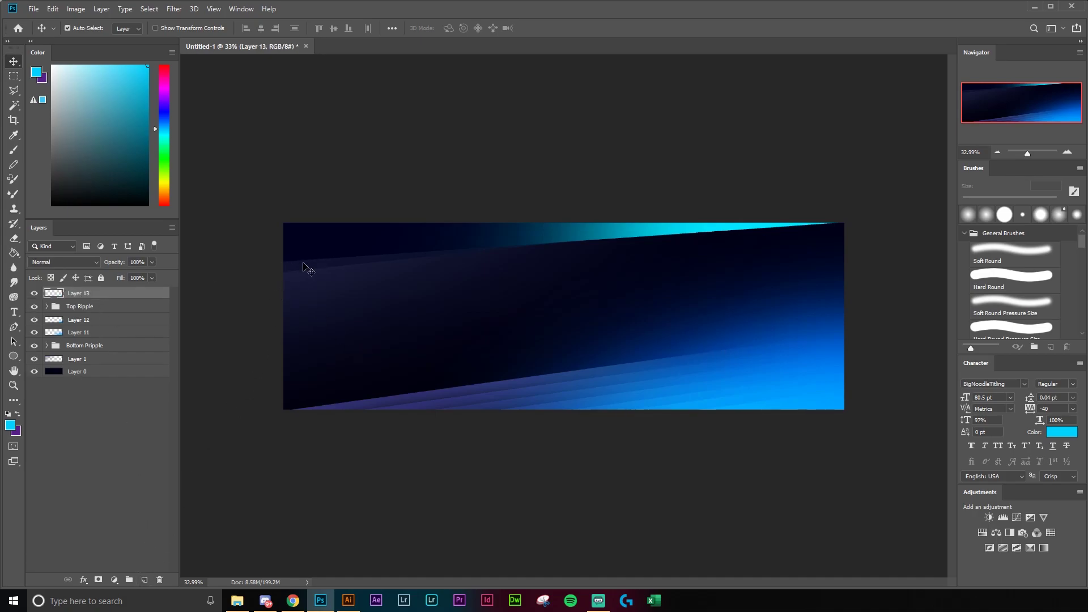
{"action": "key", "text": "b"}
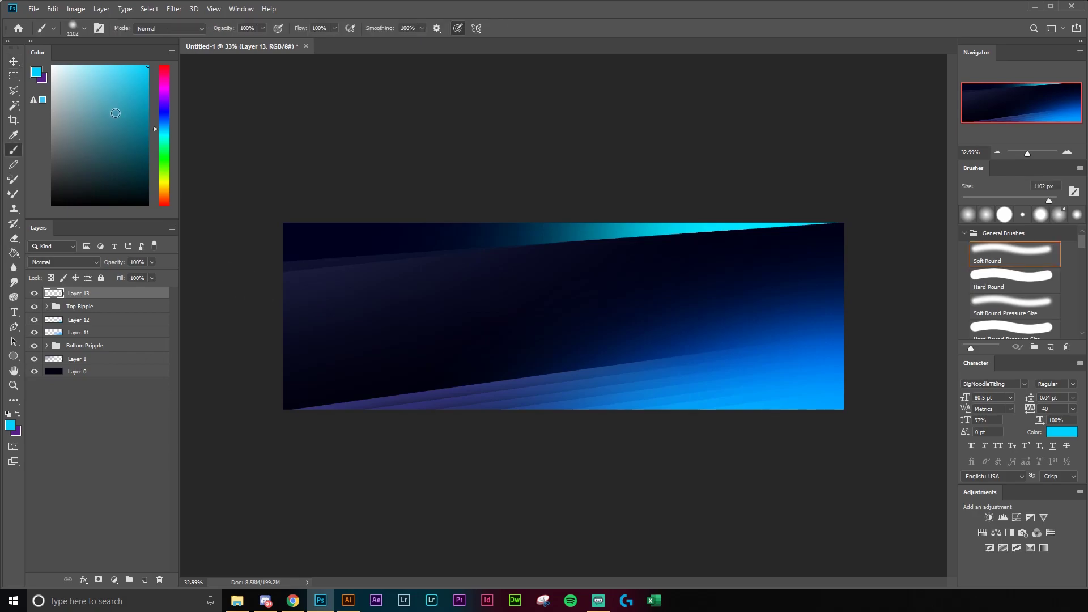
{"action": "left_click", "coordinate": [52, 65]}
{"action": "mouse_move", "coordinate": [238, 225]}
{"action": "left_mouse_down"}
{"action": "mouse_move", "coordinate": [305, 194]}
{"action": "mouse_move", "coordinate": [562, 132]}
{"action": "left_mouse_up"}
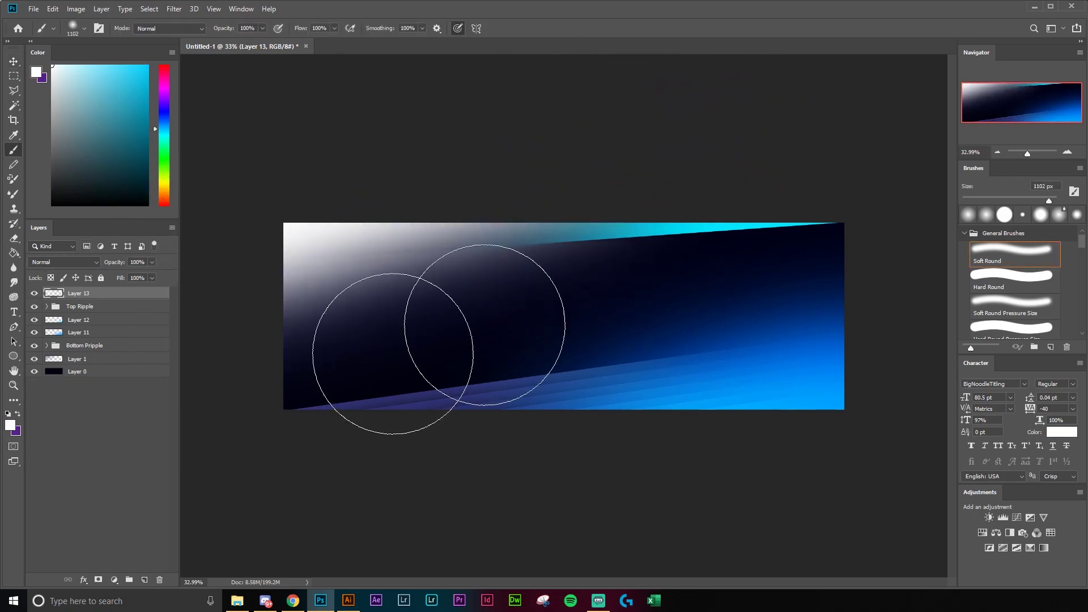
{"action": "left_click_drag", "start_coordinate": [120, 278], "coordinate": [108, 277]}
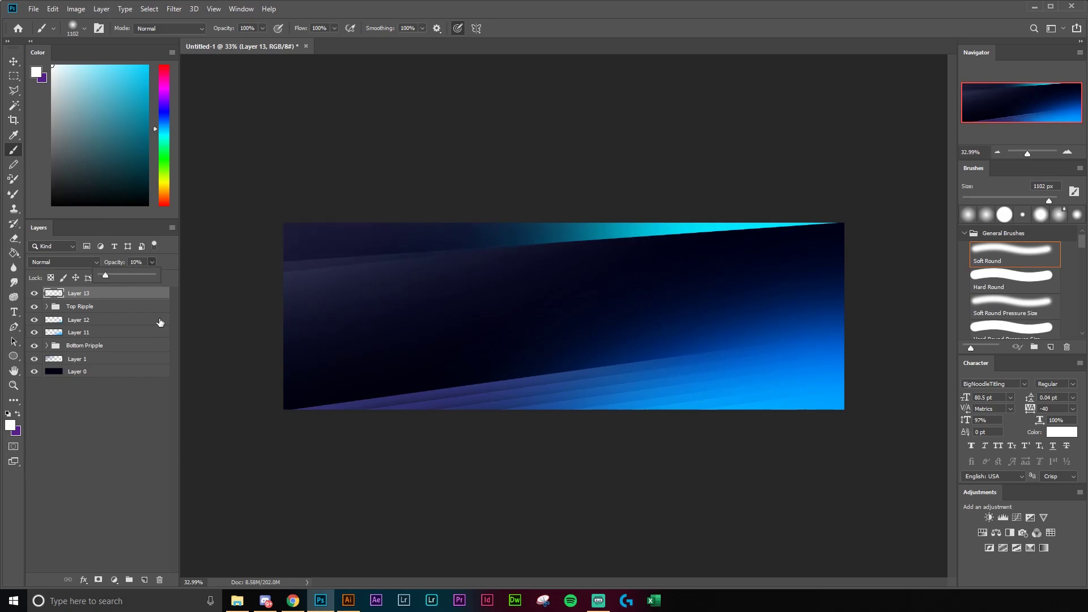
{"action": "left_click", "coordinate": [123, 298]}
{"action": "key", "text": "v"}
{"action": "left_click", "coordinate": [77, 494]}
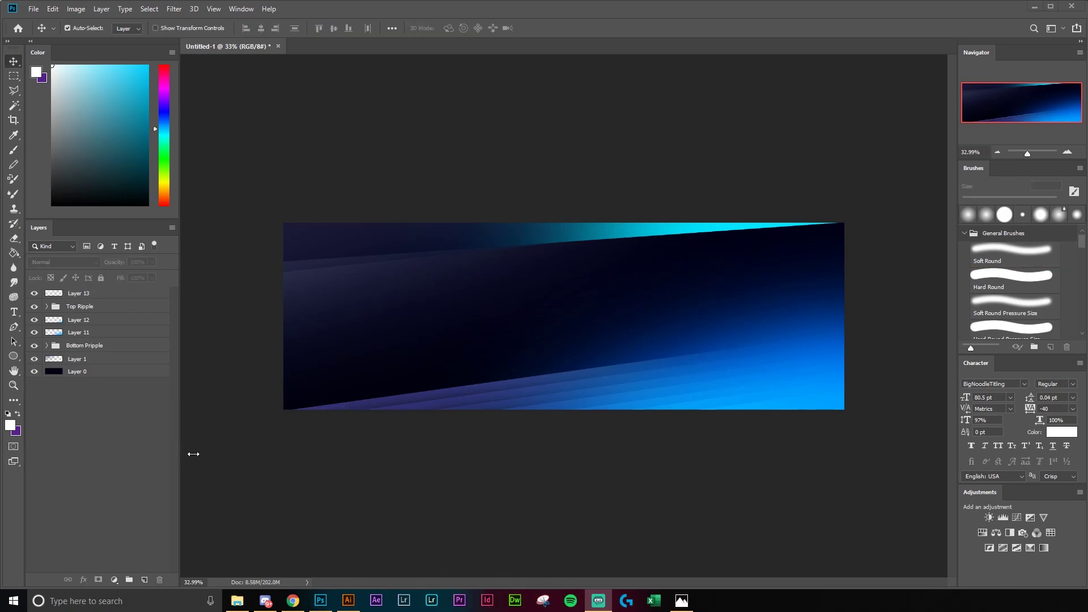
- Add a new layer between Bottom Pripple and Layer 1 and set up a bright cyan Soft Round brush at 448 px
{"action": "left_click", "coordinate": [101, 346]}
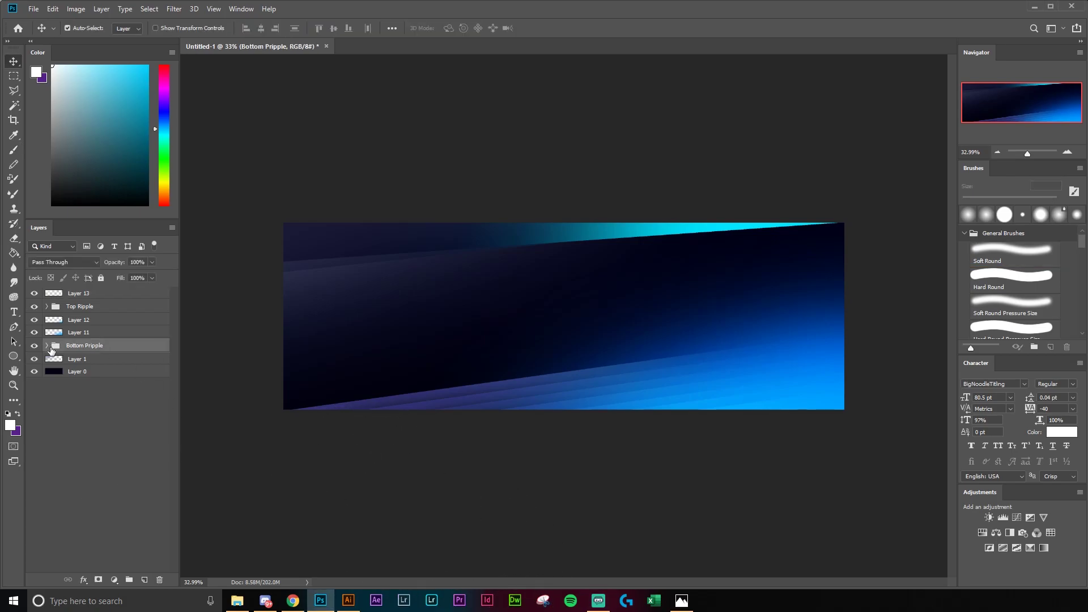
{"action": "left_click", "coordinate": [71, 360]}
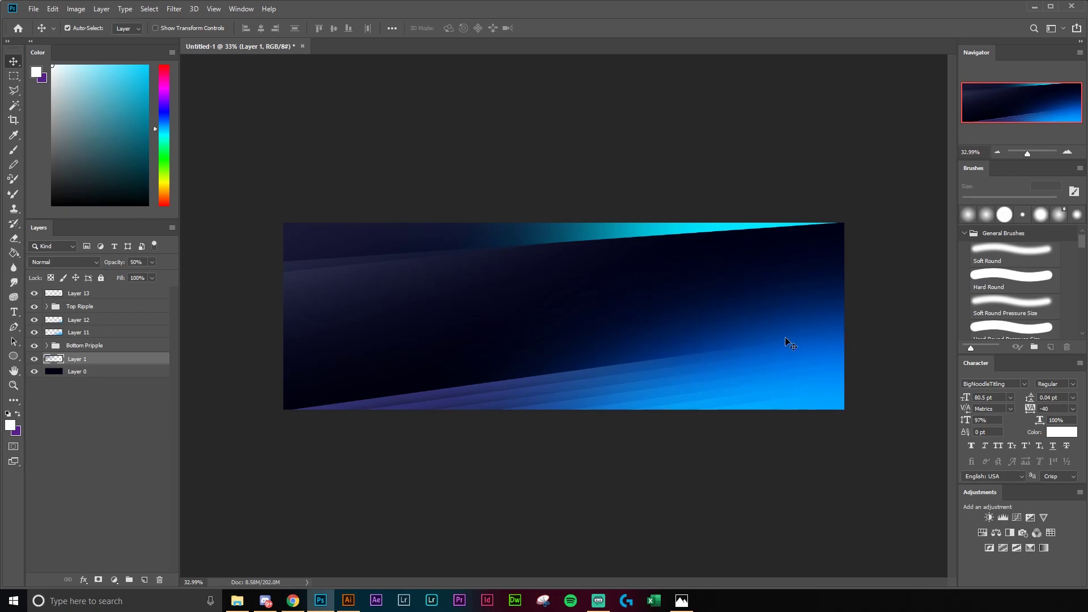
{"action": "left_click", "coordinate": [145, 580]}
{"action": "key", "text": "b"}
{"action": "left_click", "coordinate": [147, 66]}
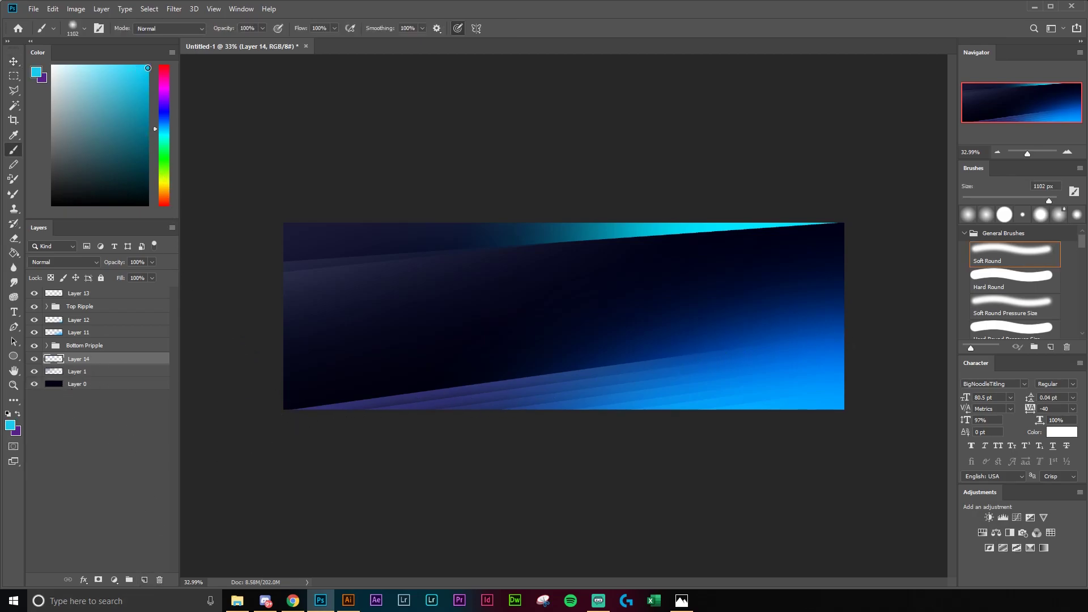
{"action": "left_click", "coordinate": [161, 130]}
{"action": "right_click", "coordinate": [739, 366]}
{"action": "left_click_drag", "start_coordinate": [790, 378], "coordinate": [782, 377]}
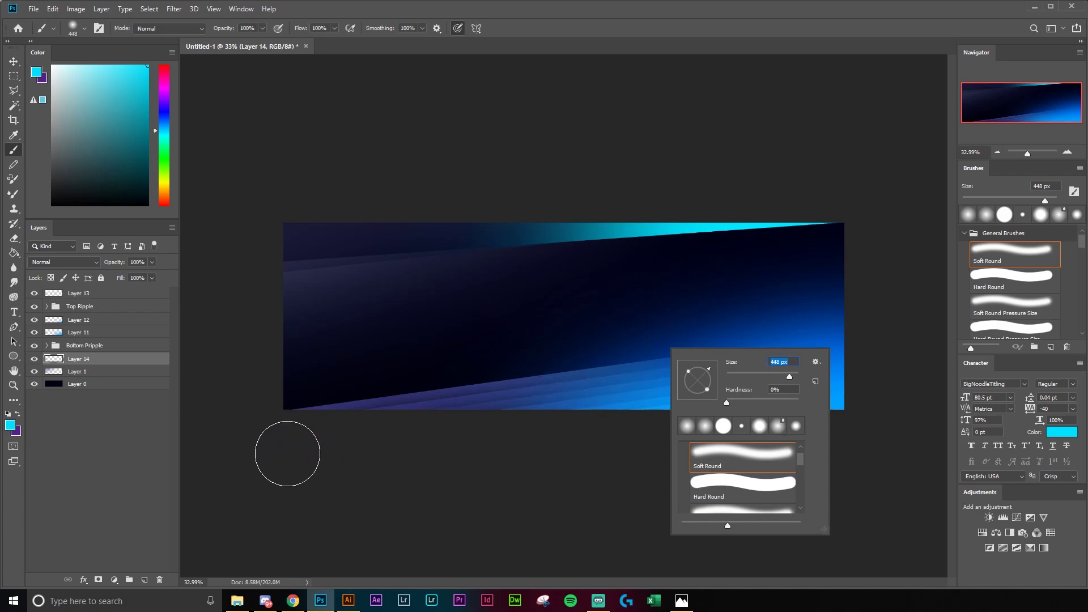
- Paint repeated soft cyan strokes along the upper edge of the lower wedges on Layer 14 to build up a glow behind them
{"action": "left_click_drag", "start_coordinate": [258, 435], "coordinate": [455, 420]}
{"action": "key", "text": "ctrl+z"}
{"action": "left_click_drag", "start_coordinate": [700, 395], "coordinate": [230, 452]}
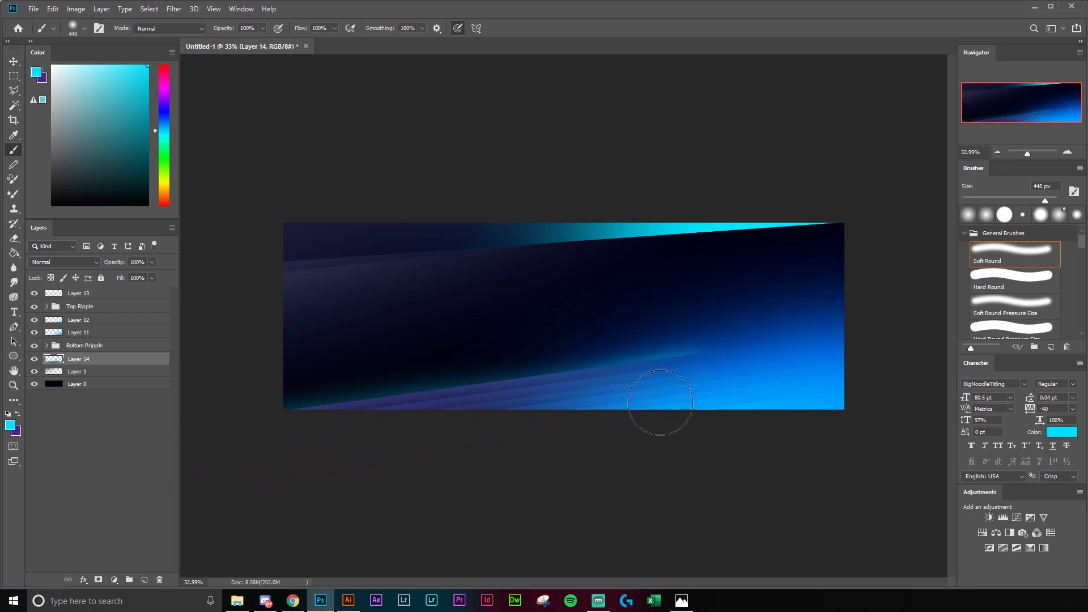
{"action": "left_click_drag", "start_coordinate": [569, 413], "coordinate": [262, 447]}
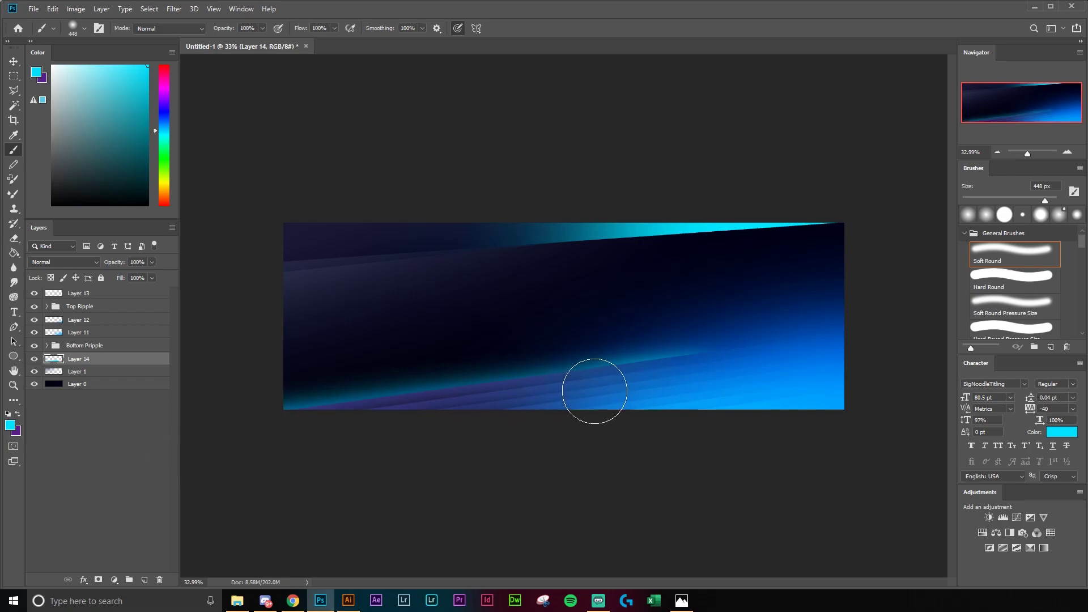
{"action": "left_click_drag", "start_coordinate": [569, 408], "coordinate": [201, 452]}
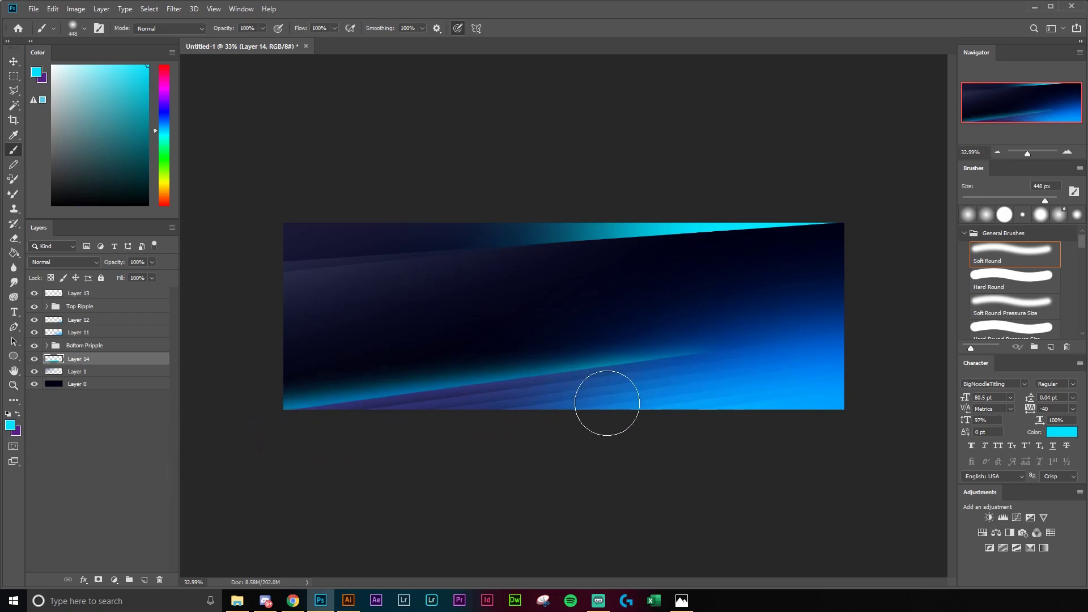
{"action": "left_click_drag", "start_coordinate": [587, 409], "coordinate": [209, 471]}
{"action": "left_click_drag", "start_coordinate": [535, 418], "coordinate": [197, 470]}
{"action": "left_click_drag", "start_coordinate": [769, 384], "coordinate": [454, 449]}
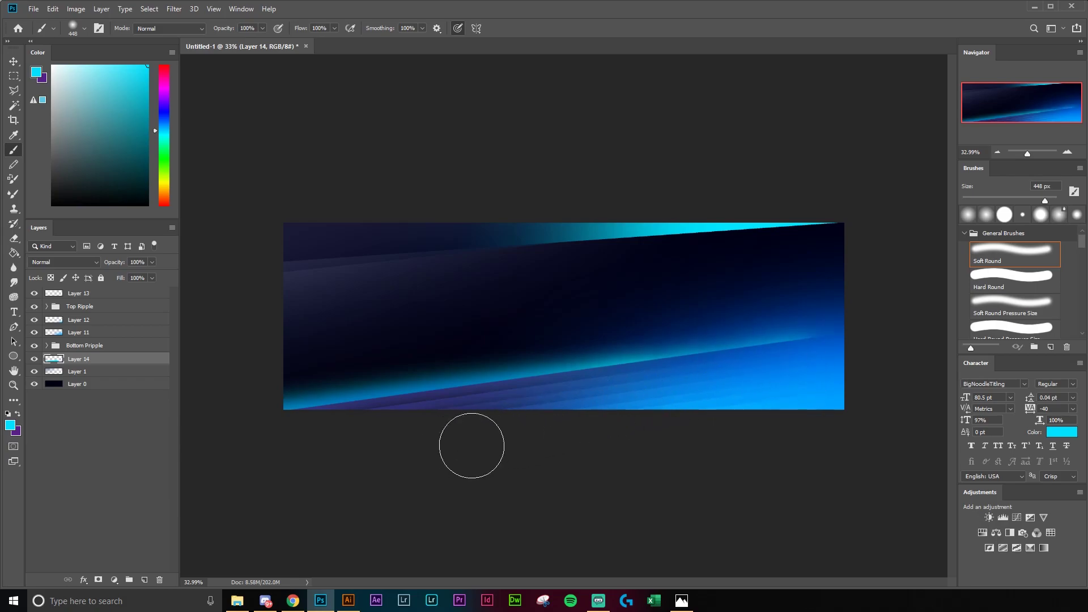
- Reinforce the cyan glow along the wedge edge with a 193 px brush and deselect the layer
{"action": "right_click", "coordinate": [651, 404]}
{"action": "left_click_drag", "start_coordinate": [557, 389], "coordinate": [362, 414]}
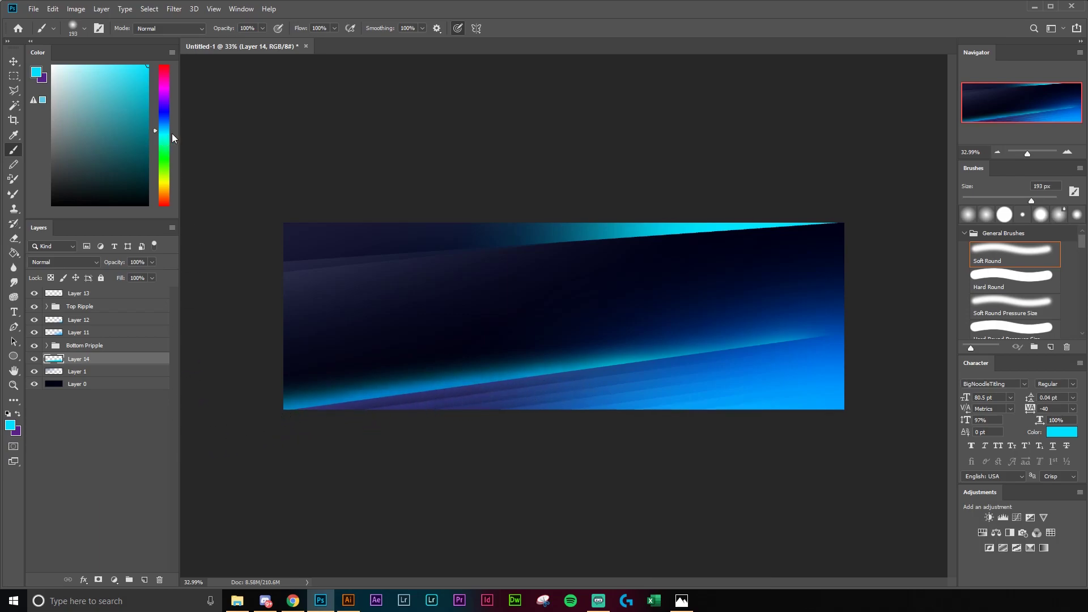
{"action": "left_click", "coordinate": [14, 61]}
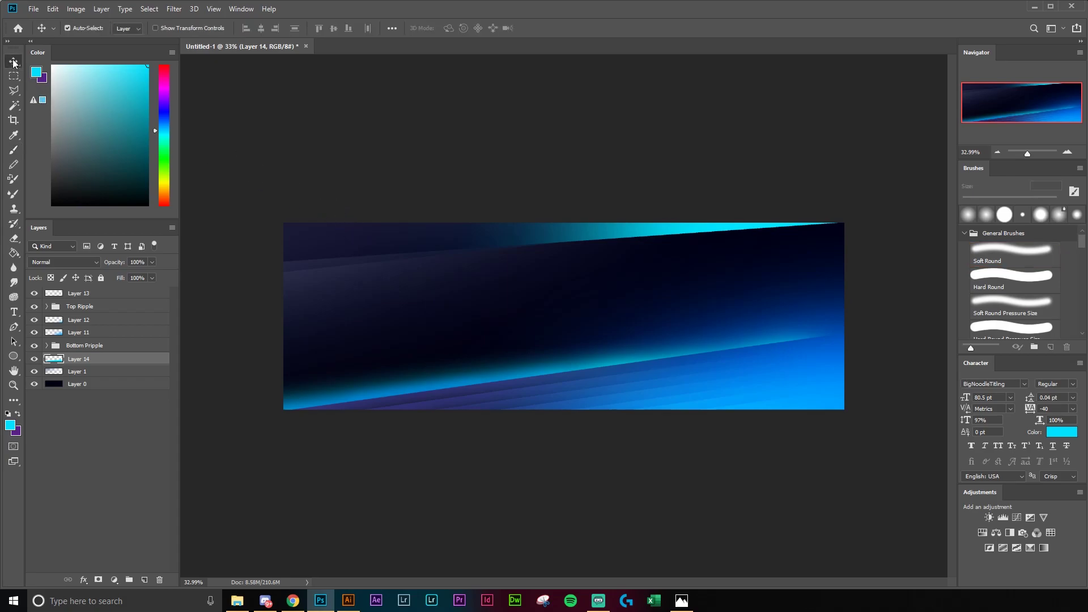
{"action": "left_click", "coordinate": [431, 506]}
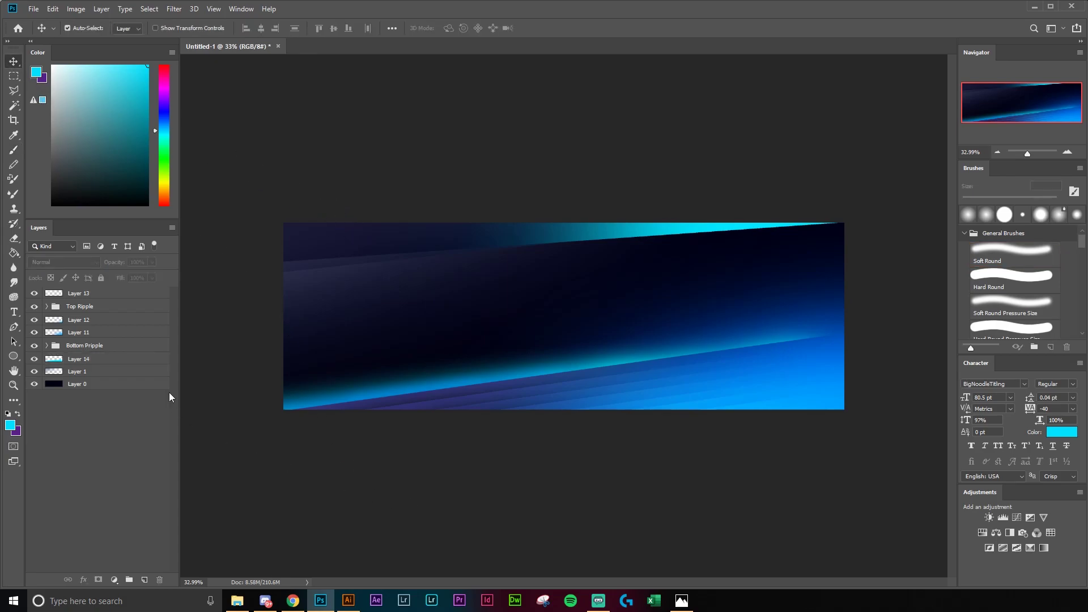
- Group all layers from Layer 13 down to Layer 0 and name the group Back Design
{"action": "left_click", "coordinate": [110, 295]}
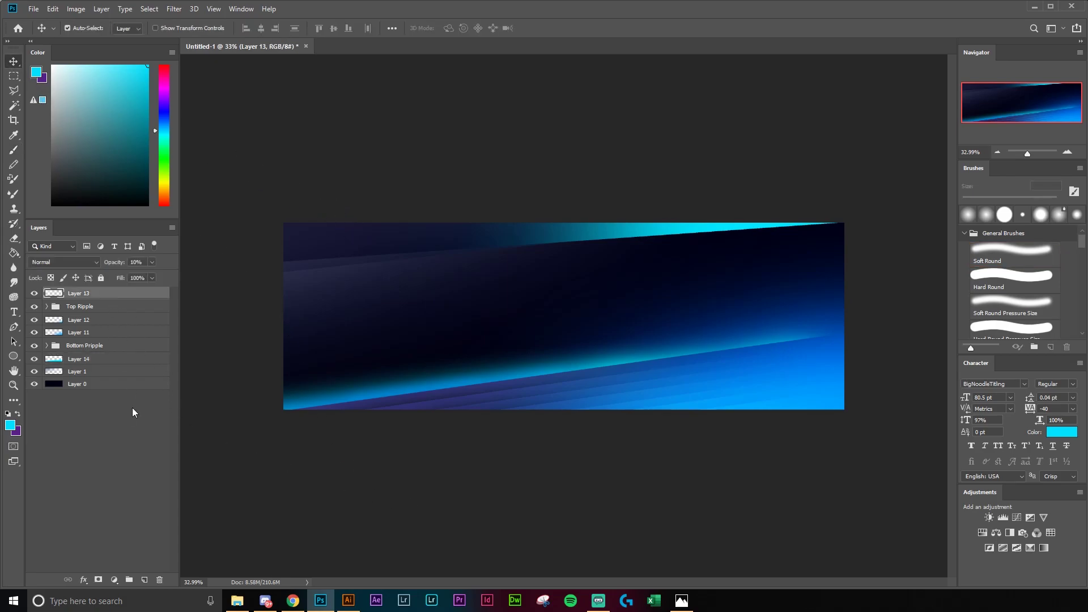
{"action": "left_click", "coordinate": [98, 375], "text": "shift"}
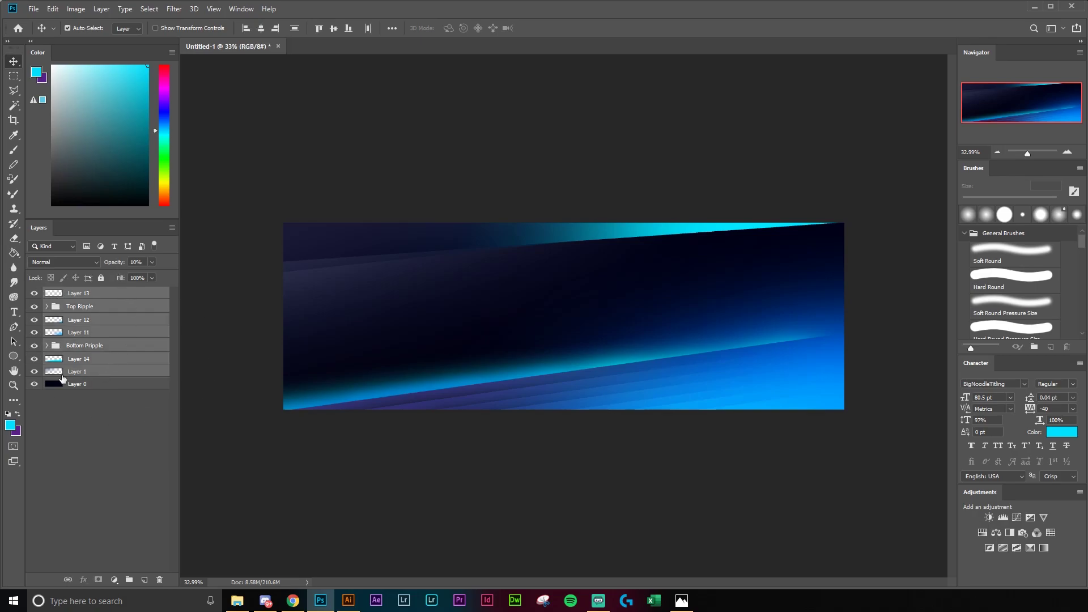
{"action": "left_click", "coordinate": [96, 386]}
{"action": "left_click", "coordinate": [94, 294], "text": "shift"}
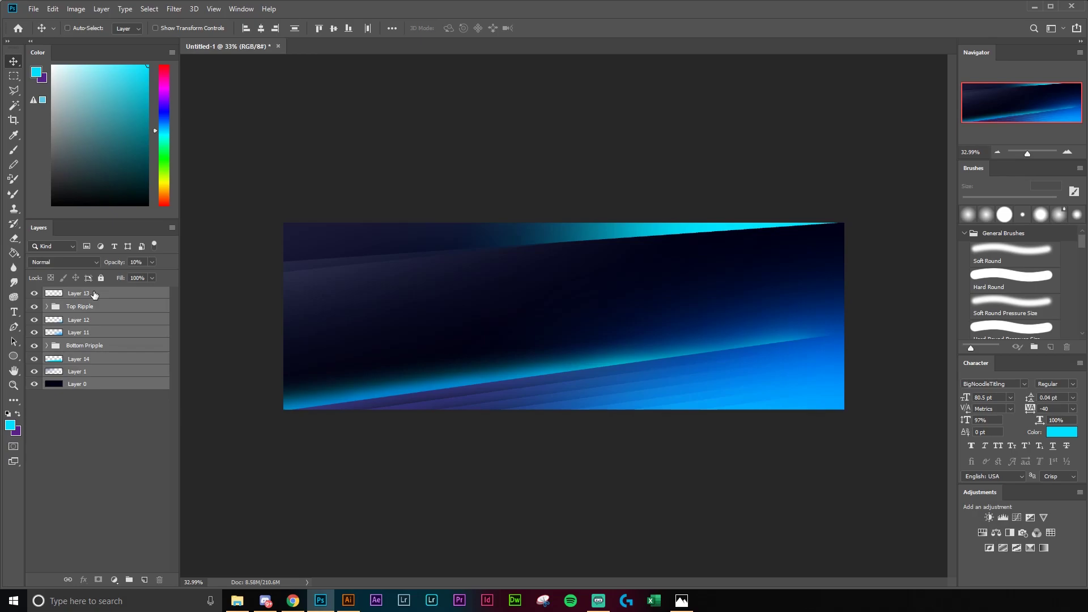
{"action": "key", "text": "ctrl+g"}
{"action": "double_click", "coordinate": [82, 295]}
{"action": "type", "text": "Back Design"}
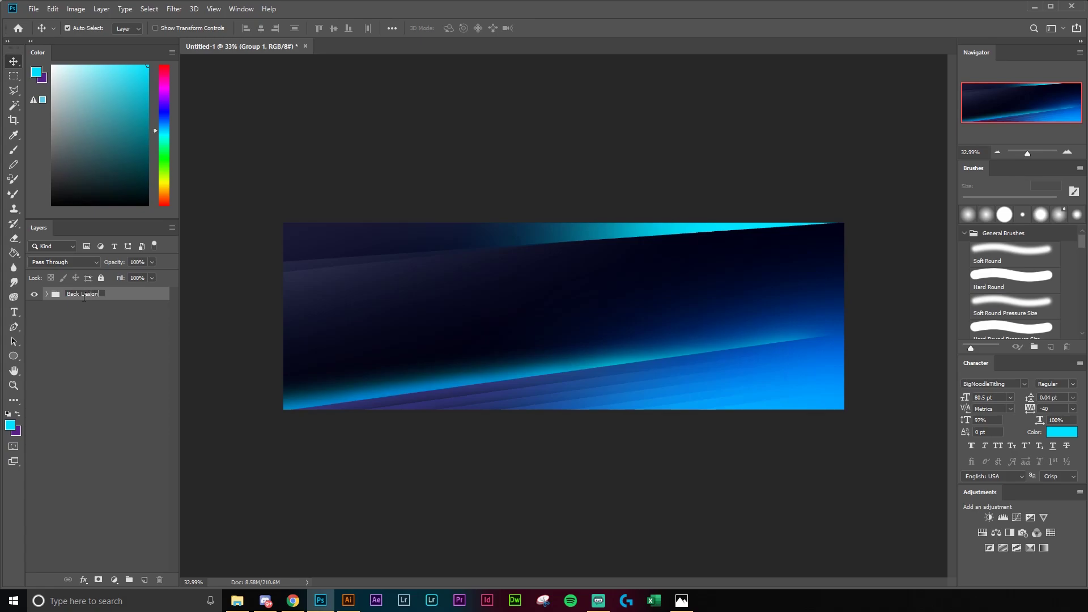
{"action": "key", "text": "Return"}
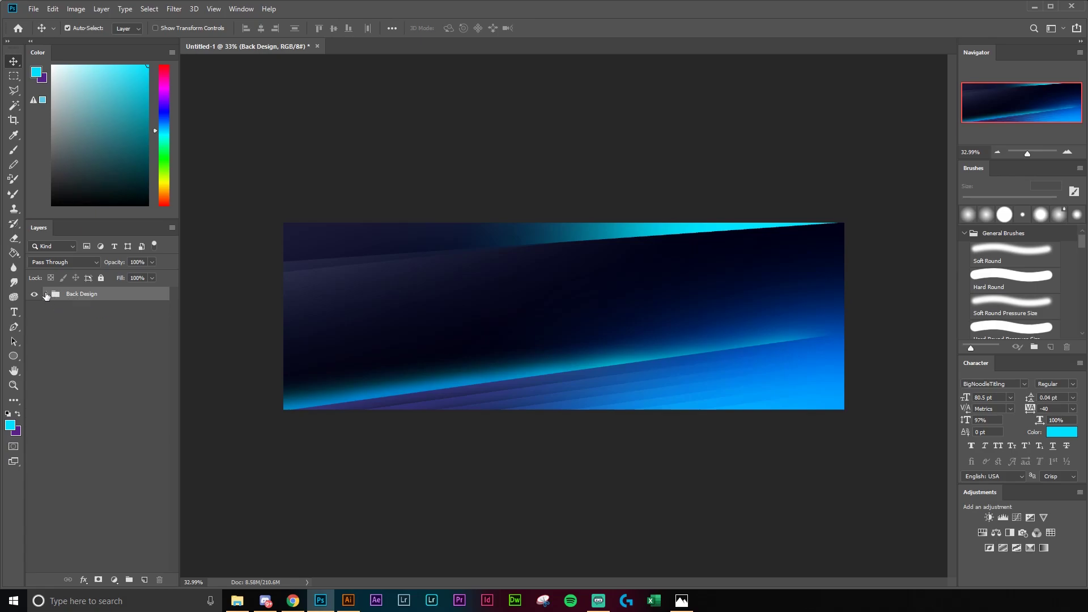
{"action": "left_click", "coordinate": [46, 294]}
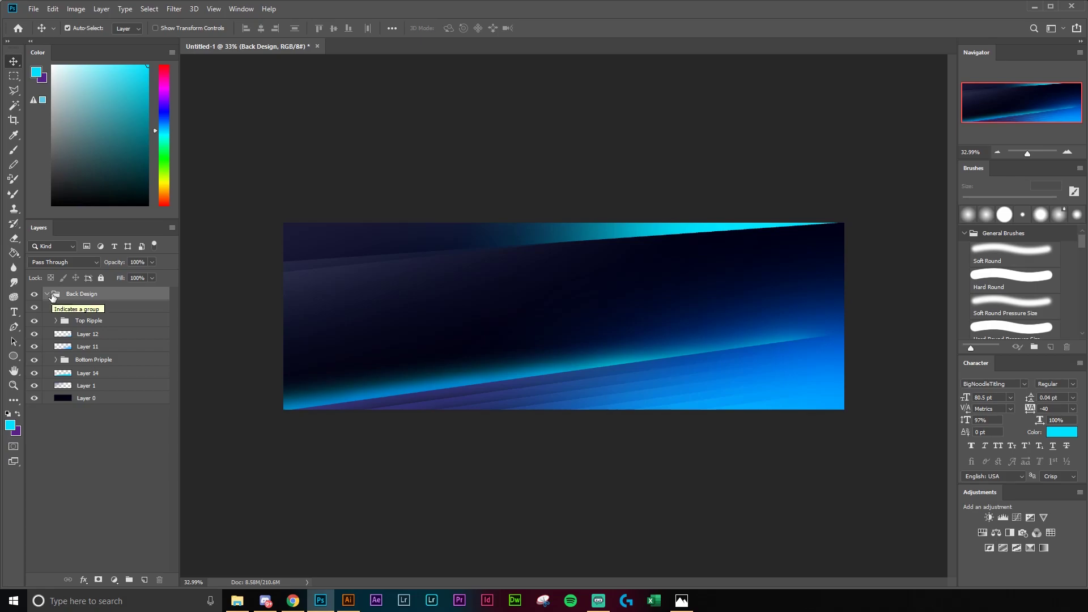
{"action": "left_click", "coordinate": [47, 294]}
{"action": "left_click", "coordinate": [145, 579]}
{"action": "key", "text": "Delete"}
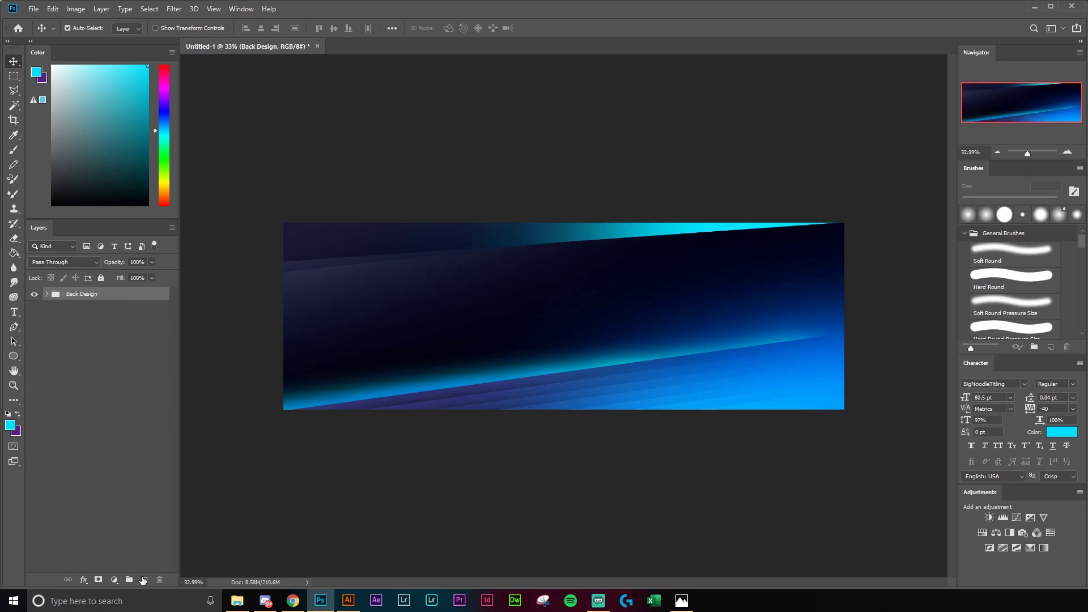
- Add the title text QU1CKDRAW in cyan BigNoodleTitling at 80.5 pt and place it on the left part of the dark band
{"action": "key", "text": "t"}
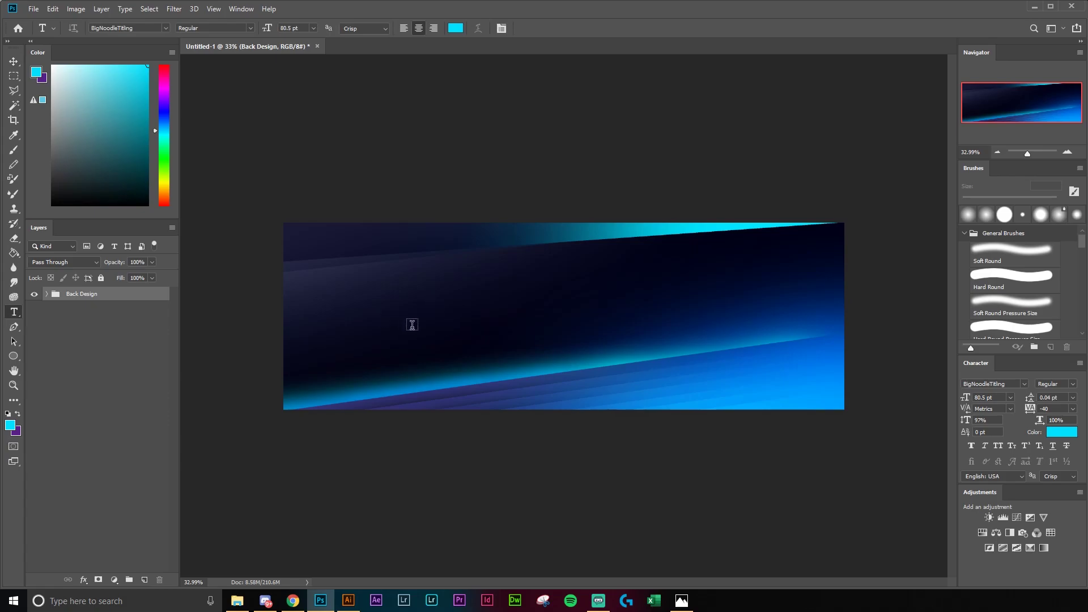
{"action": "left_click", "coordinate": [518, 305]}
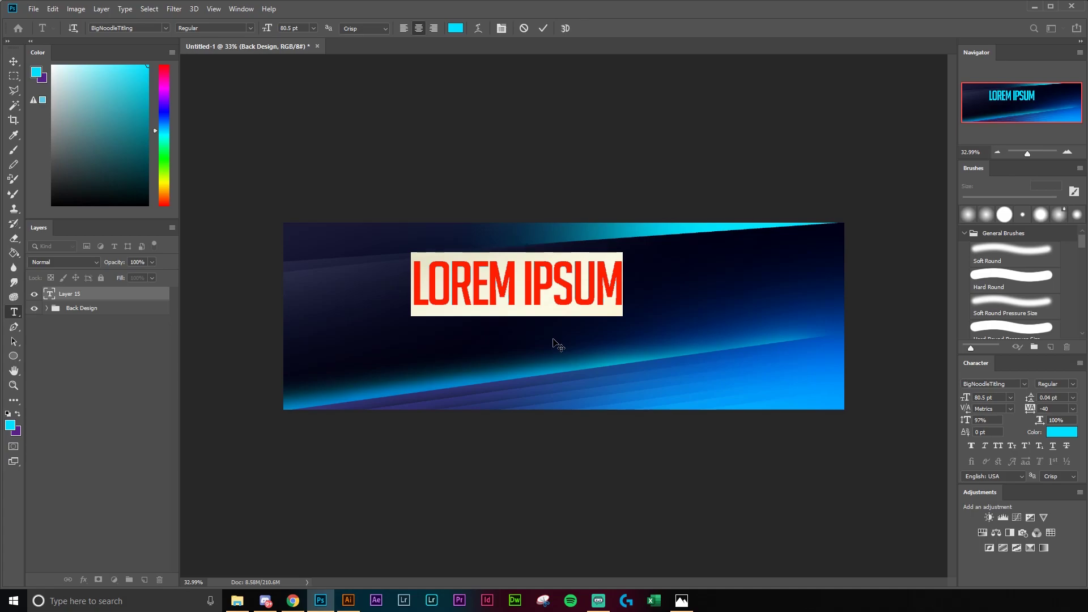
{"action": "type", "text": "QU1"}
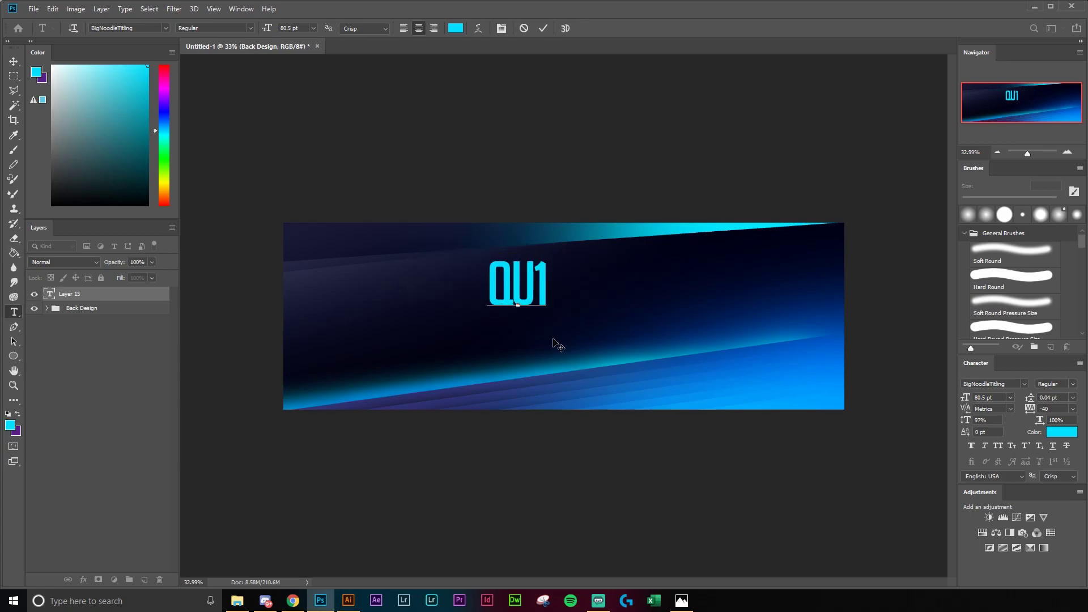
{"action": "type", "text": "CKDRAW"}
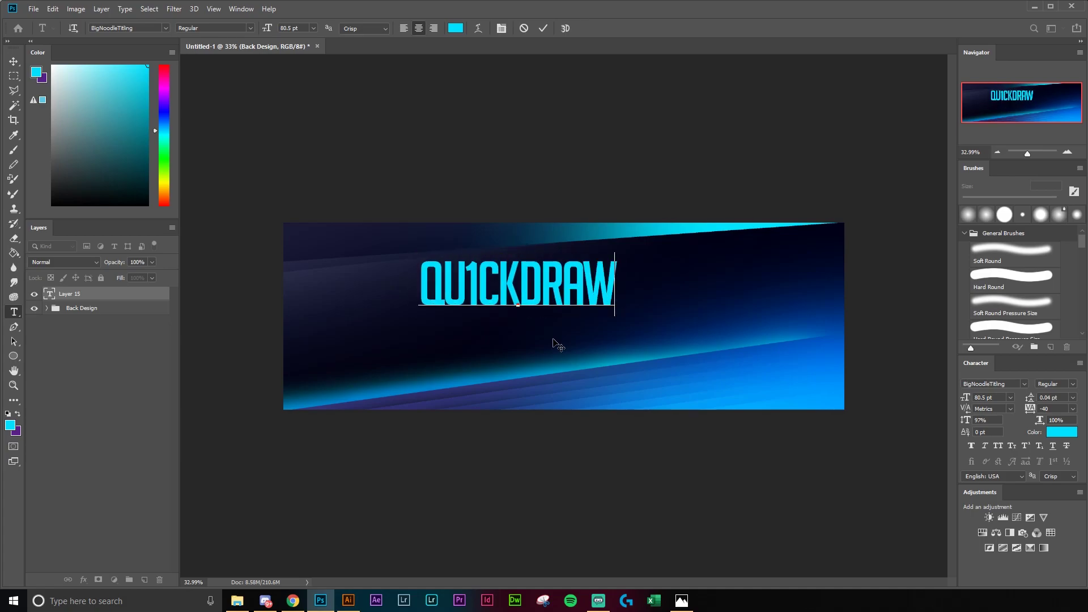
{"action": "left_click", "coordinate": [13, 61]}
{"action": "left_click_drag", "start_coordinate": [509, 291], "coordinate": [424, 327]}
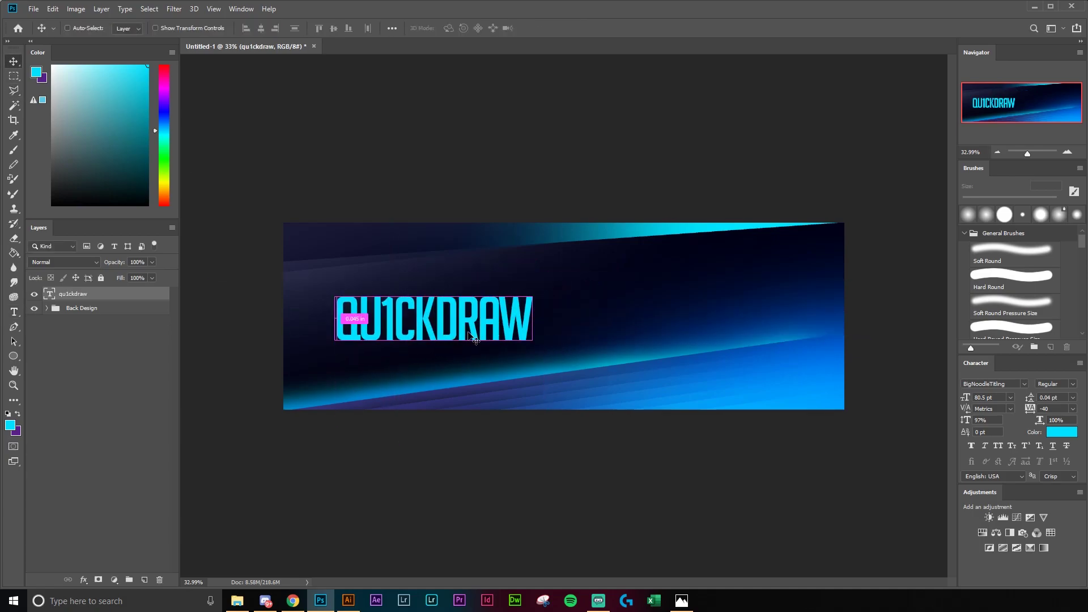
- Scale the QU1CKDRAW text up to about 123 pt and reposition it within the left half of the banner
{"action": "key", "text": "ctrl+t"}
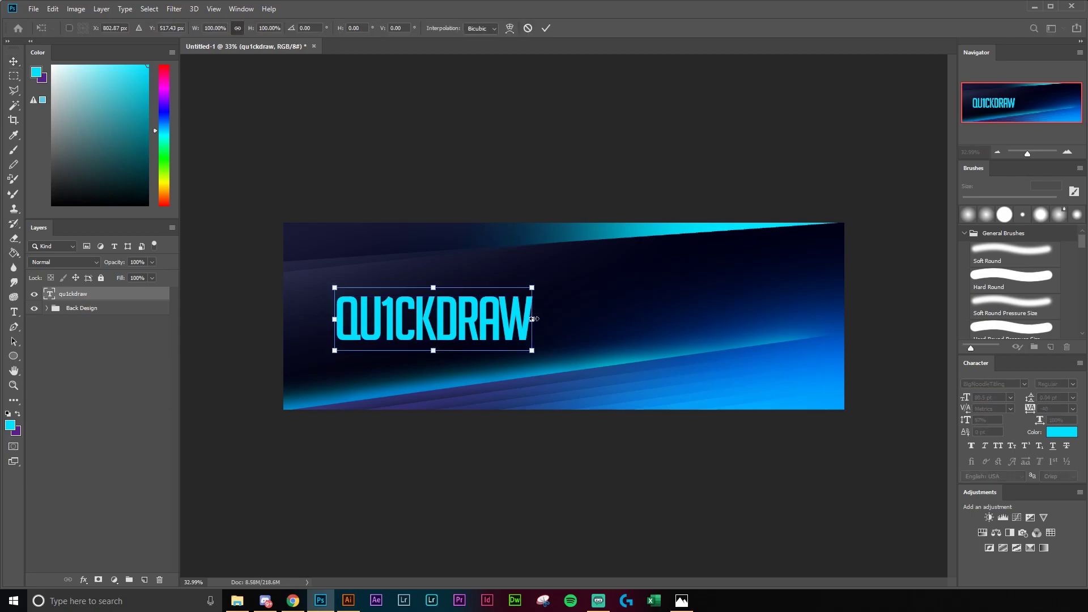
{"action": "left_click_drag", "start_coordinate": [534, 318], "coordinate": [586, 315]}
{"action": "left_click_drag", "start_coordinate": [495, 324], "coordinate": [520, 321]}
{"action": "key", "text": "Return"}
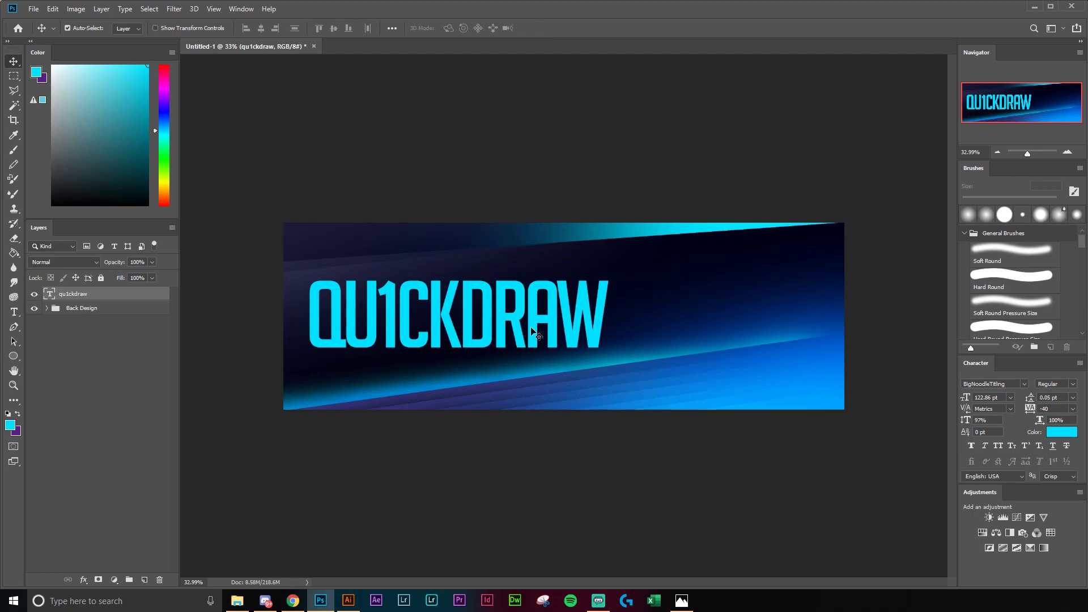
- Select the whole QU1CKDRAW text and change its color from cyan to white
{"action": "key", "text": "t"}
{"action": "left_click", "coordinate": [532, 327]}
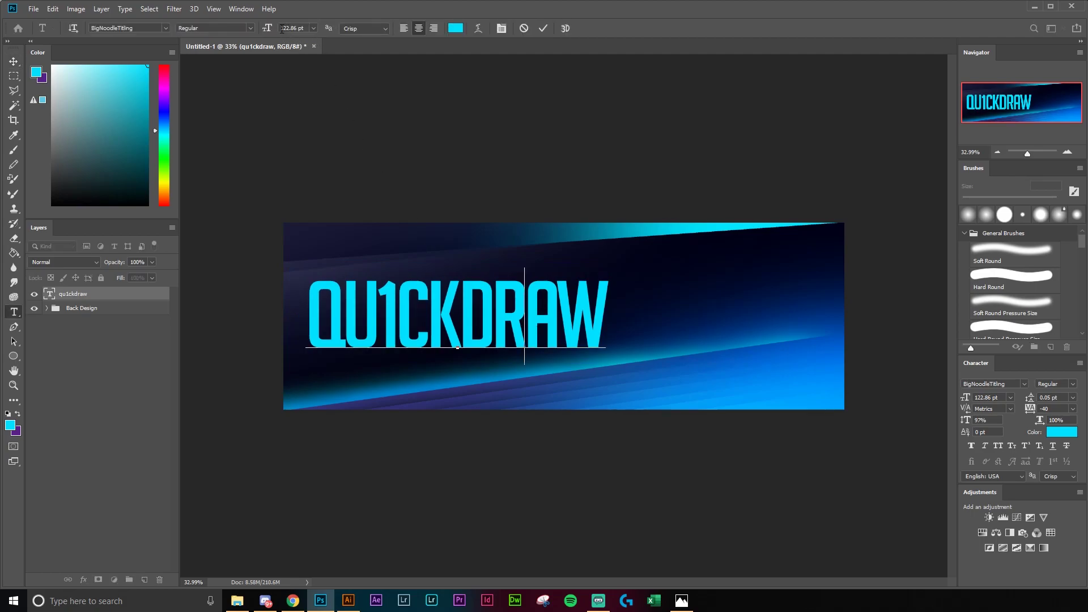
{"action": "left_click", "coordinate": [13, 60]}
{"action": "double_click", "coordinate": [468, 340]}
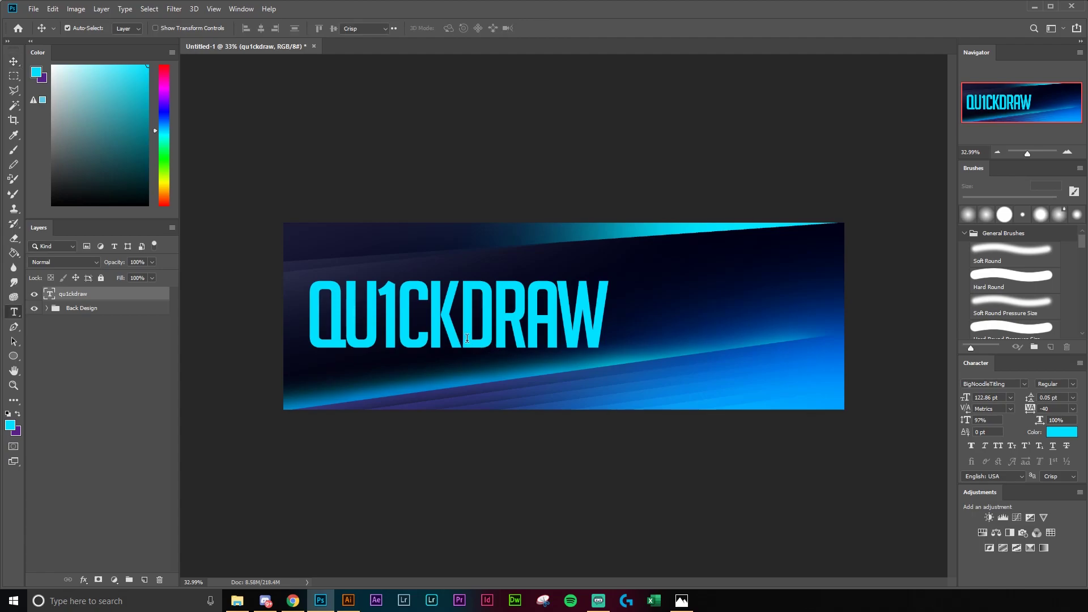
{"action": "left_click", "coordinate": [456, 28]}
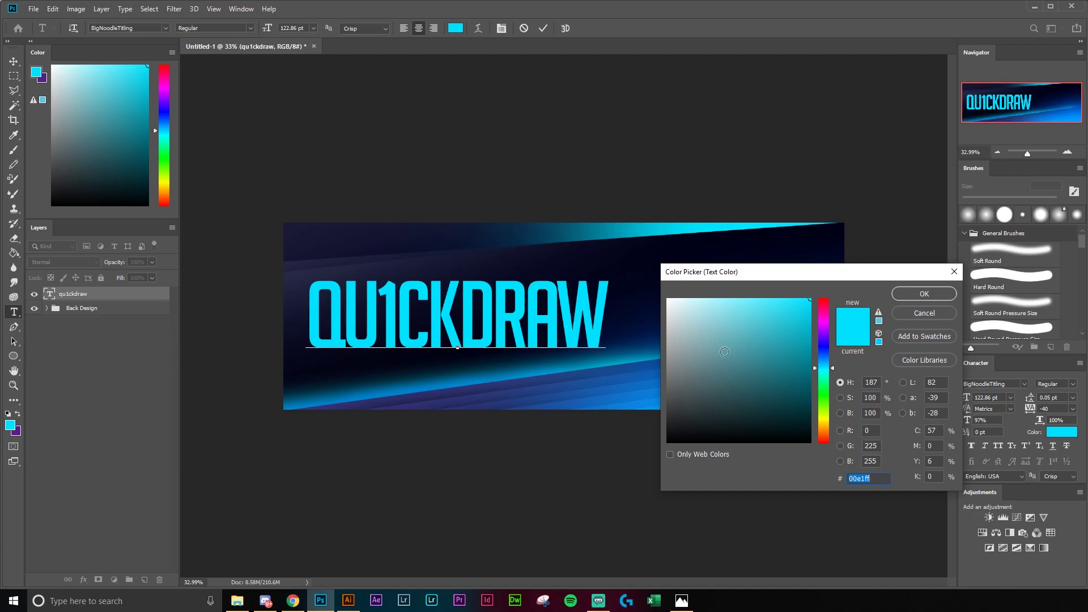
{"action": "left_click", "coordinate": [924, 313]}
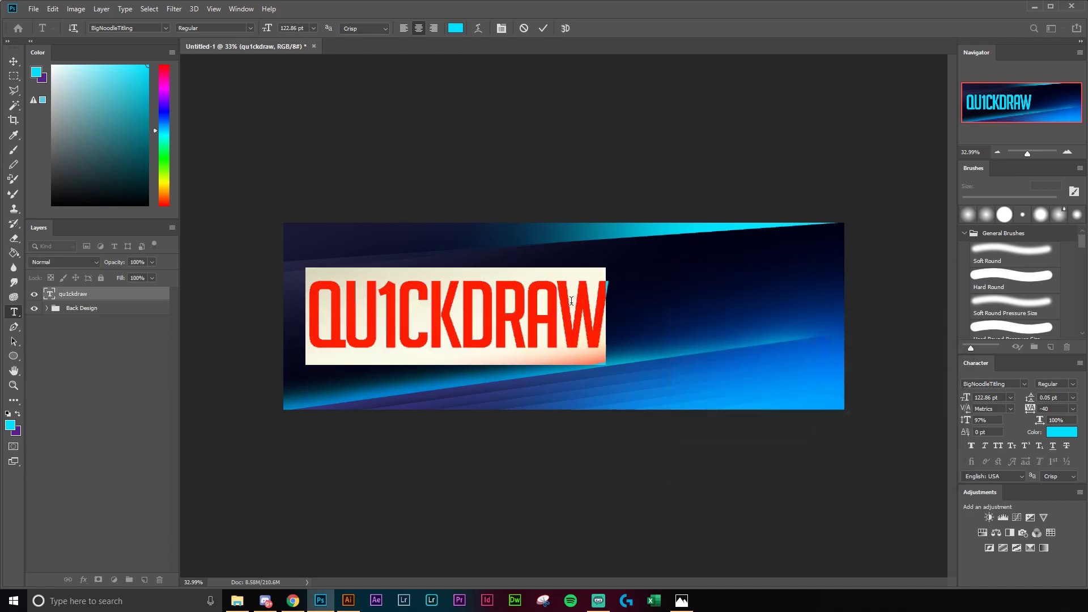
{"action": "left_click", "coordinate": [456, 29]}
{"action": "left_click_drag", "start_coordinate": [725, 327], "coordinate": [639, 280]}
{"action": "left_click", "coordinate": [921, 297]}
{"action": "left_click", "coordinate": [14, 61]}
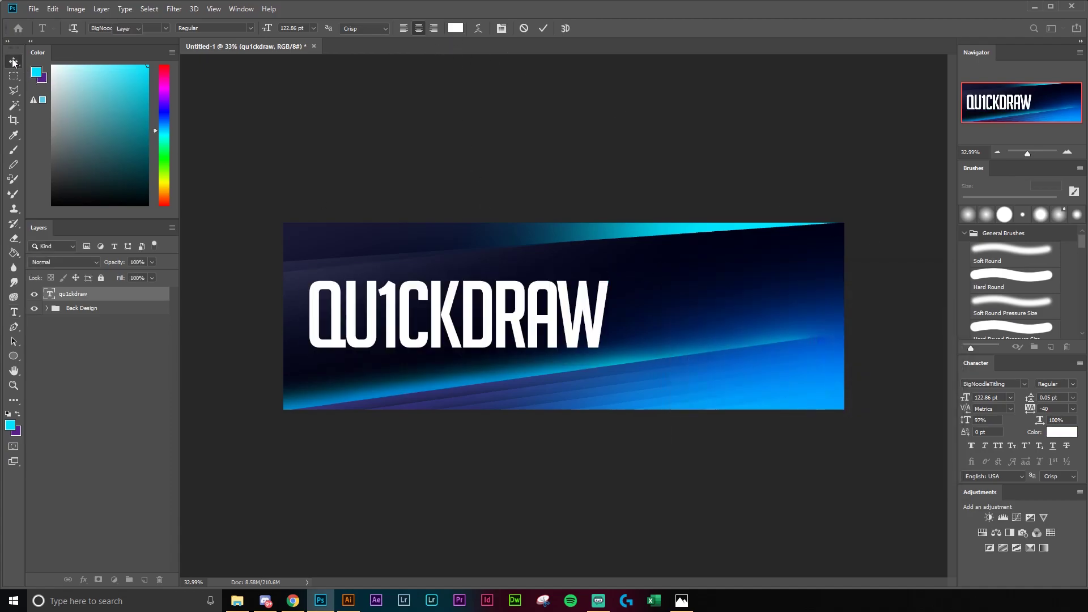
- Give the QU1CKDRAW text a hard grey #55575b drop shadow at 100% opacity, 90° angle, 20 px distance and 0 px size
{"action": "double_click", "coordinate": [116, 297]}
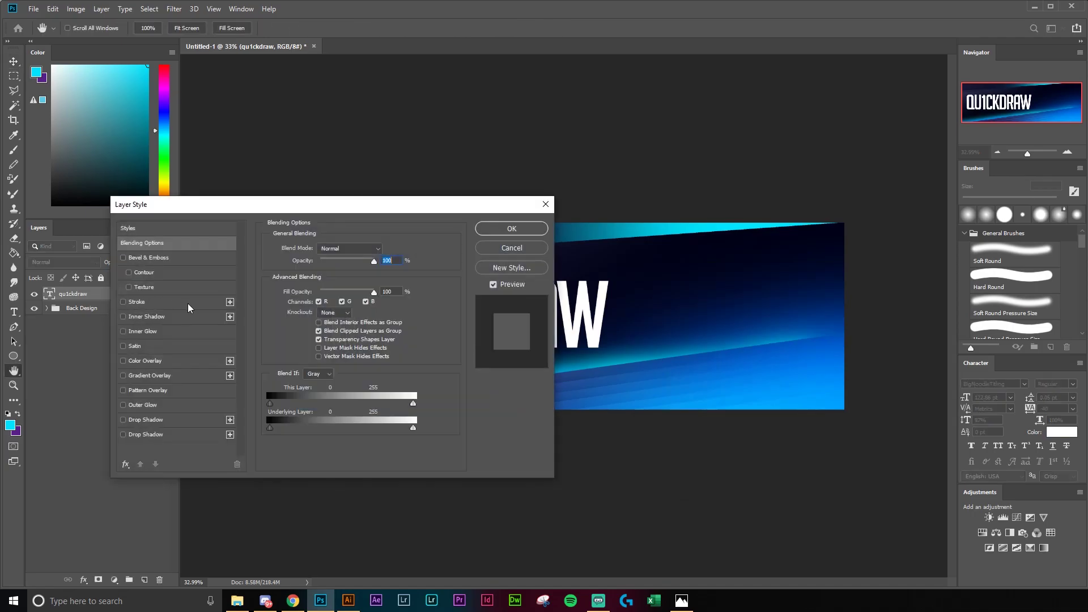
{"action": "left_click_drag", "start_coordinate": [228, 208], "coordinate": [621, 207]}
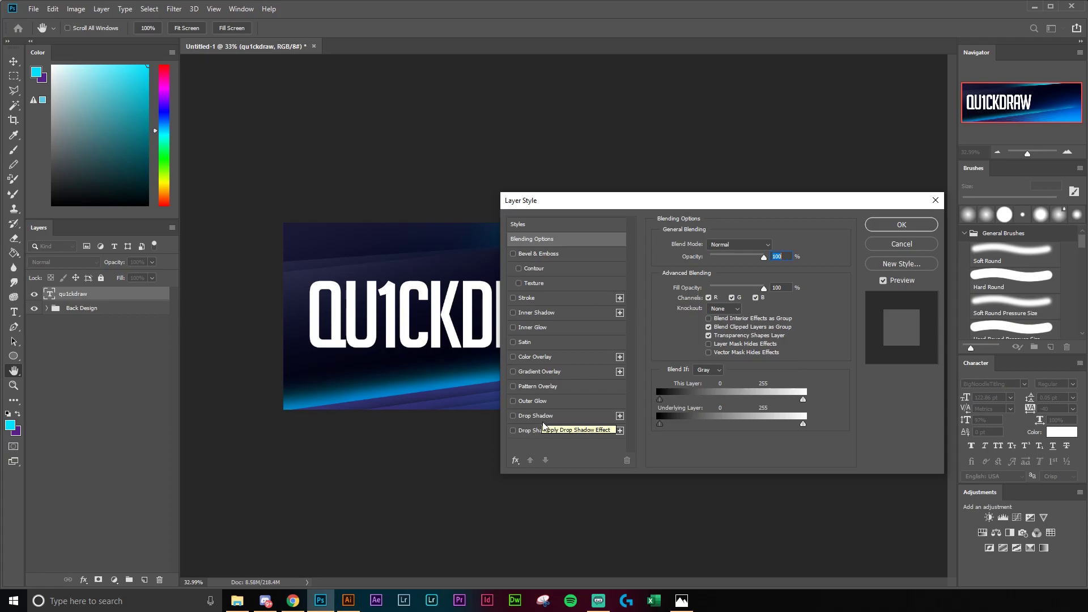
{"action": "left_click", "coordinate": [513, 416]}
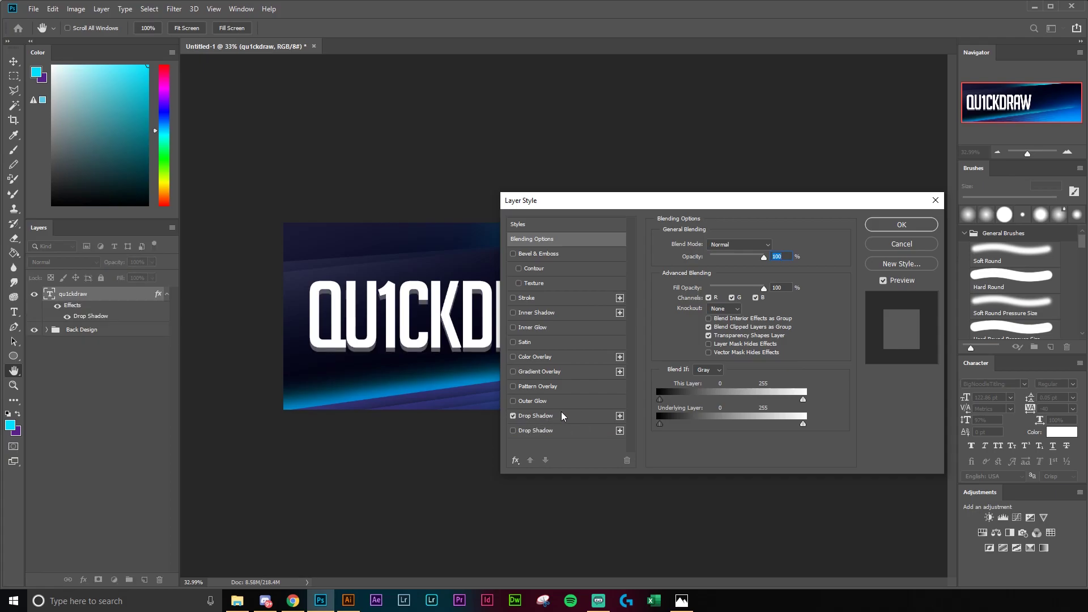
{"action": "left_click", "coordinate": [572, 416]}
{"action": "left_click_drag", "start_coordinate": [715, 293], "coordinate": [712, 295]}
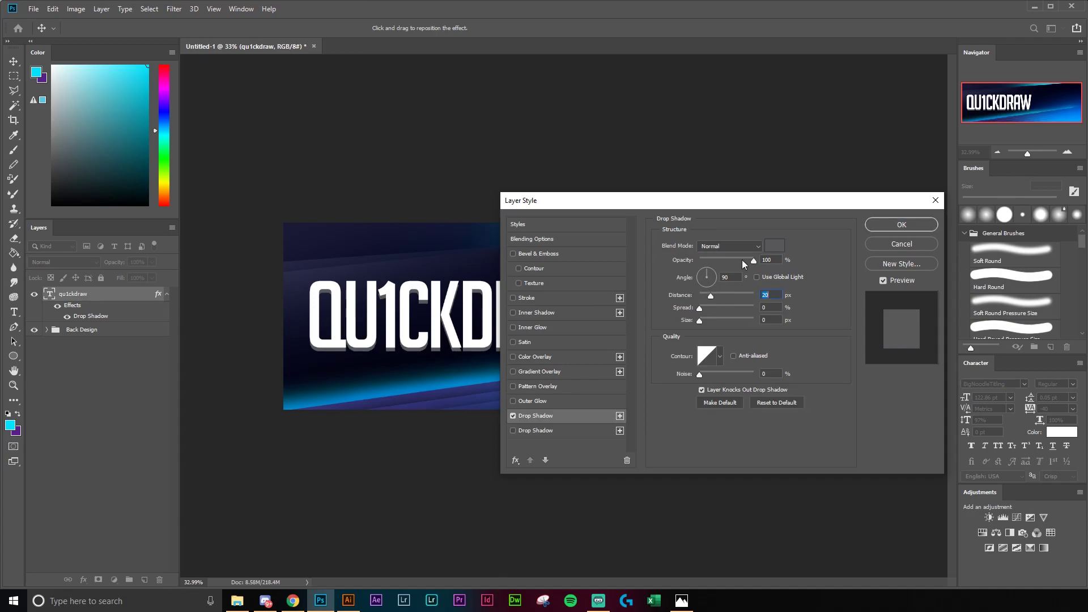
{"action": "left_click", "coordinate": [772, 246]}
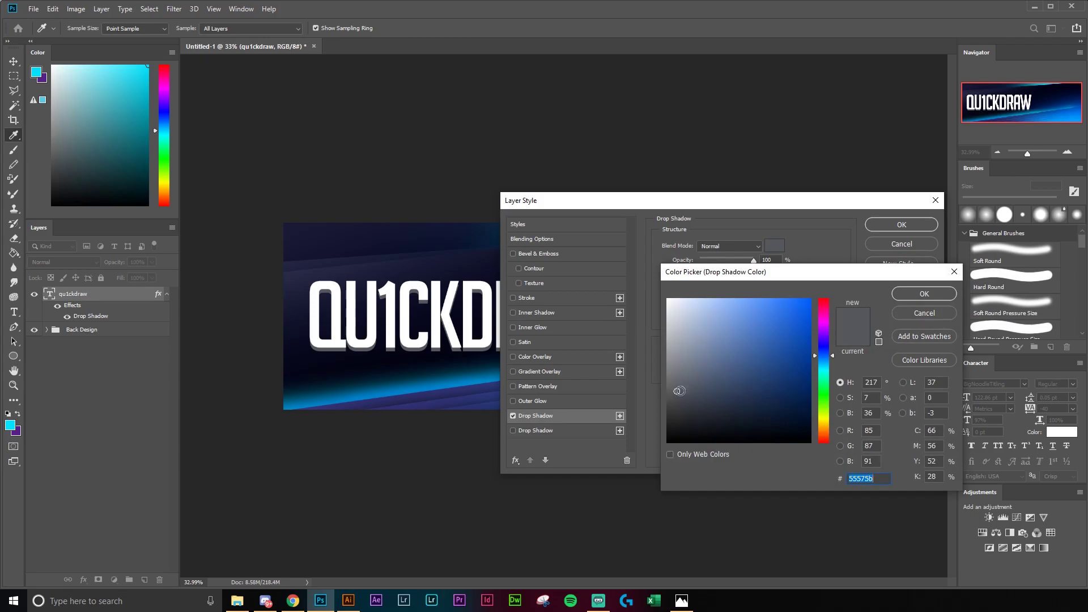
{"action": "left_click", "coordinate": [880, 478]}
{"action": "left_click", "coordinate": [925, 294]}
- Add a second, black drop shadow to the text with 55 px distance, 24 px size and reduced opacity, and apply the layer style
{"action": "left_click", "coordinate": [513, 430]}
{"action": "left_click", "coordinate": [542, 431]}
{"action": "left_click_drag", "start_coordinate": [762, 209], "coordinate": [895, 211]}
{"action": "left_click_drag", "start_coordinate": [841, 321], "coordinate": [863, 299]}
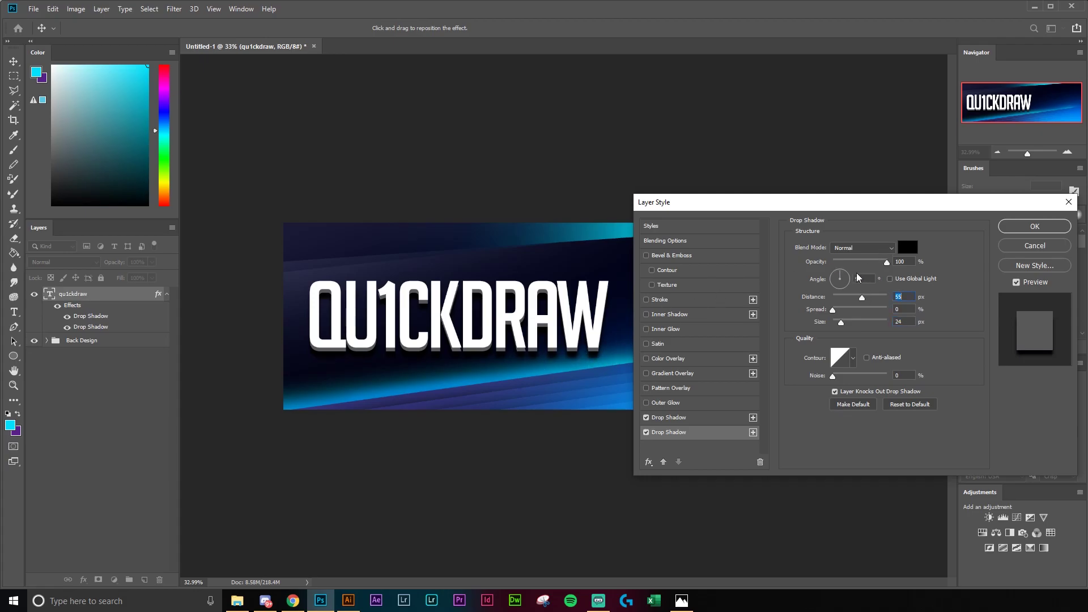
{"action": "left_click_drag", "start_coordinate": [885, 262], "coordinate": [853, 261]}
{"action": "left_click", "coordinate": [1026, 227]}
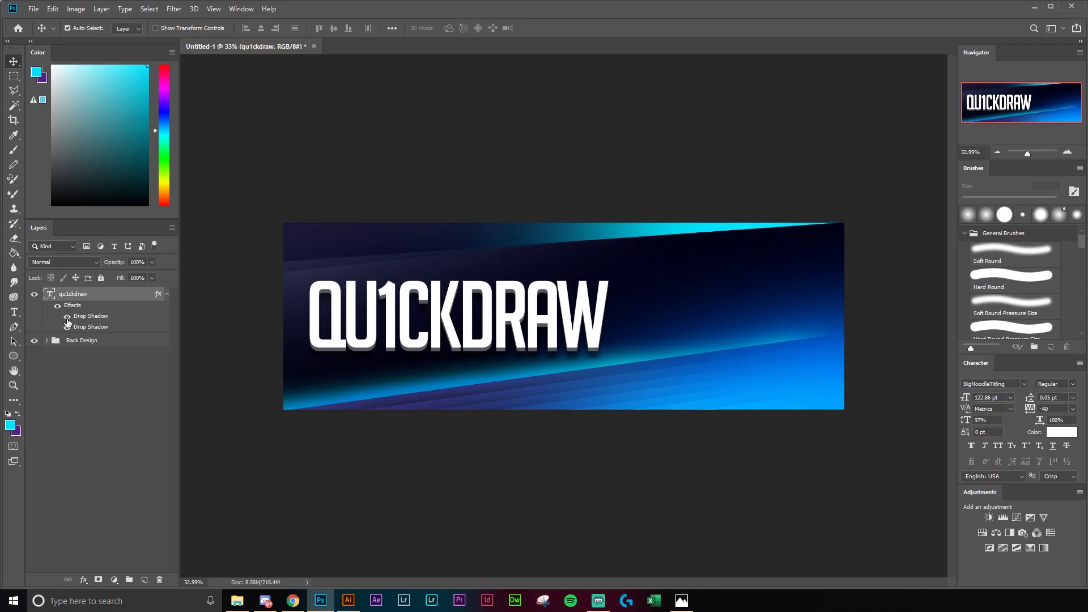
- Create a new layer above the QU1CKDRAW text and clip it to the text with a clipping mask
{"action": "left_click_drag", "start_coordinate": [67, 317], "coordinate": [68, 328]}
{"action": "left_click", "coordinate": [145, 580]}
{"action": "right_click", "coordinate": [111, 294]}
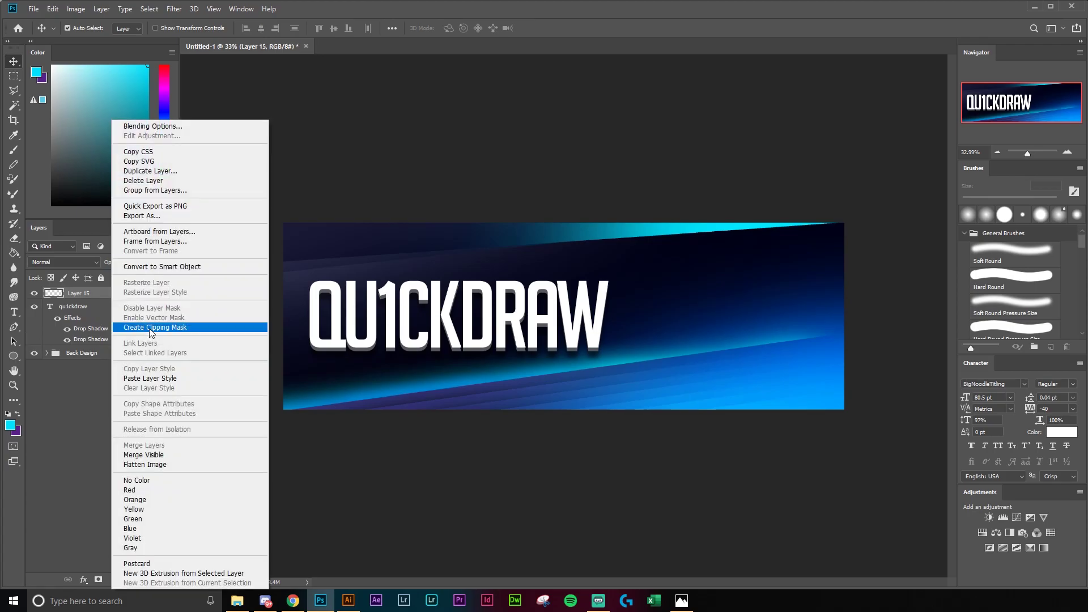
{"action": "left_click", "coordinate": [144, 328]}
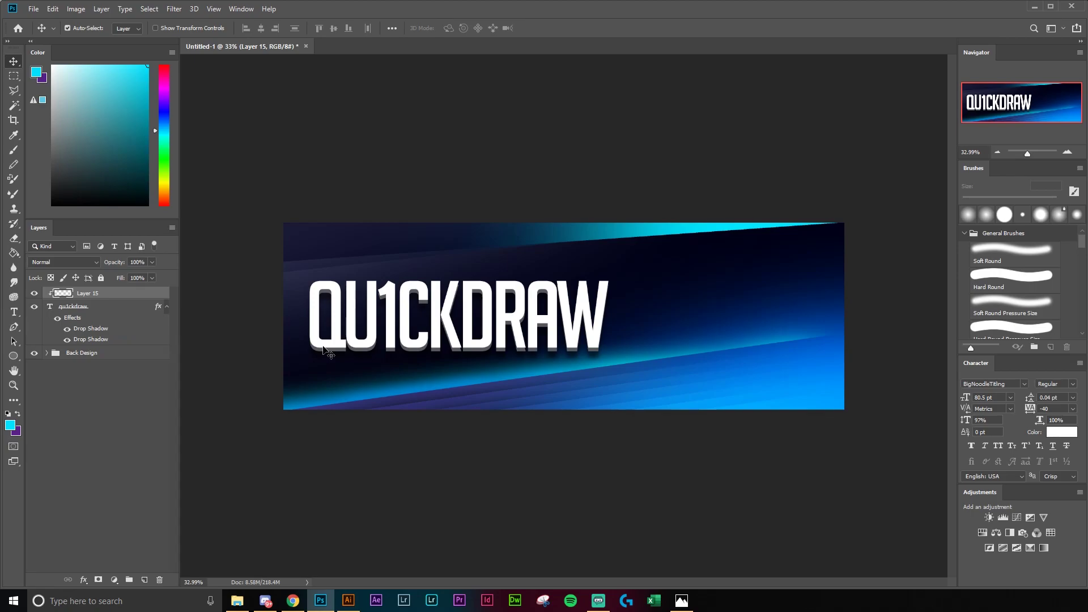
- Draw a closed Pen path around the lower half of the QU1CKDRAW letters and turn it into a selection with 0 px feather
{"action": "key", "text": "p"}
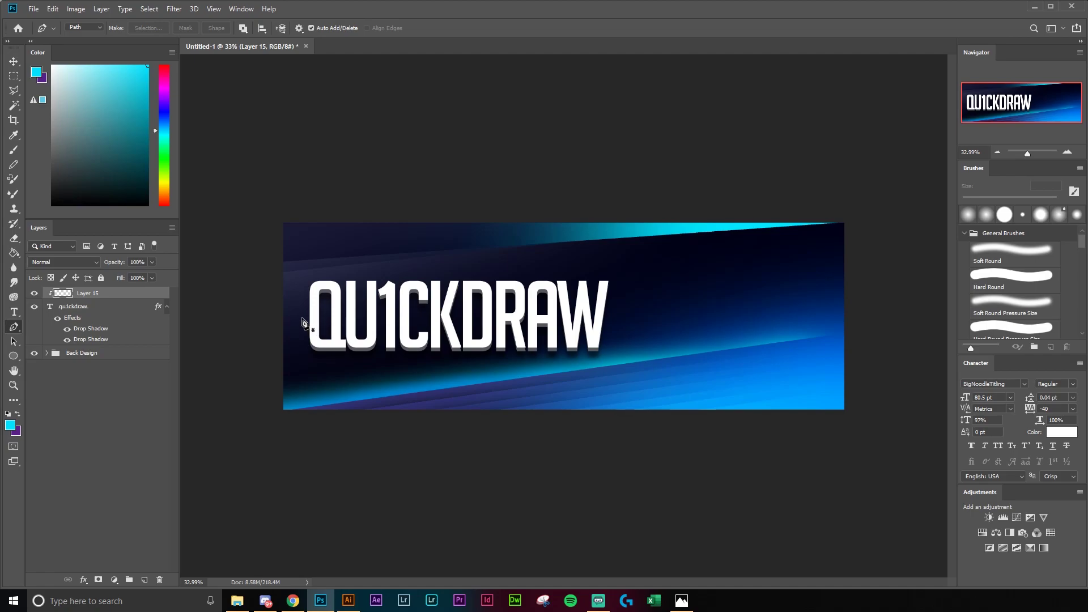
{"action": "left_click", "coordinate": [302, 317]}
{"action": "left_click", "coordinate": [614, 319]}
{"action": "left_click_drag", "start_coordinate": [616, 324], "coordinate": [700, 329]}
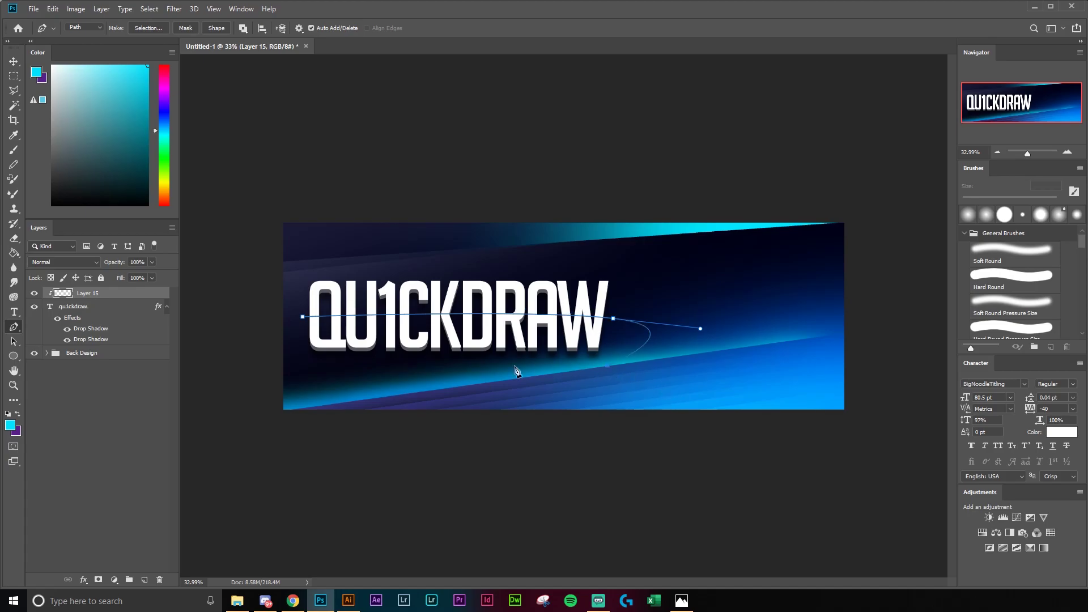
{"action": "left_click", "coordinate": [327, 361]}
{"action": "left_click", "coordinate": [304, 319]}
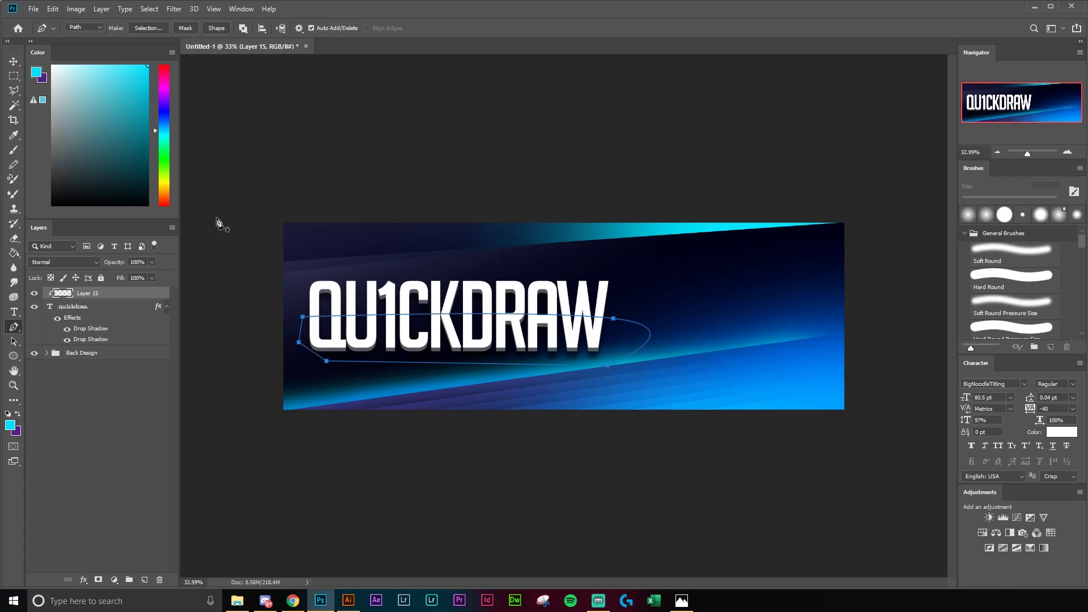
{"action": "left_click", "coordinate": [146, 29]}
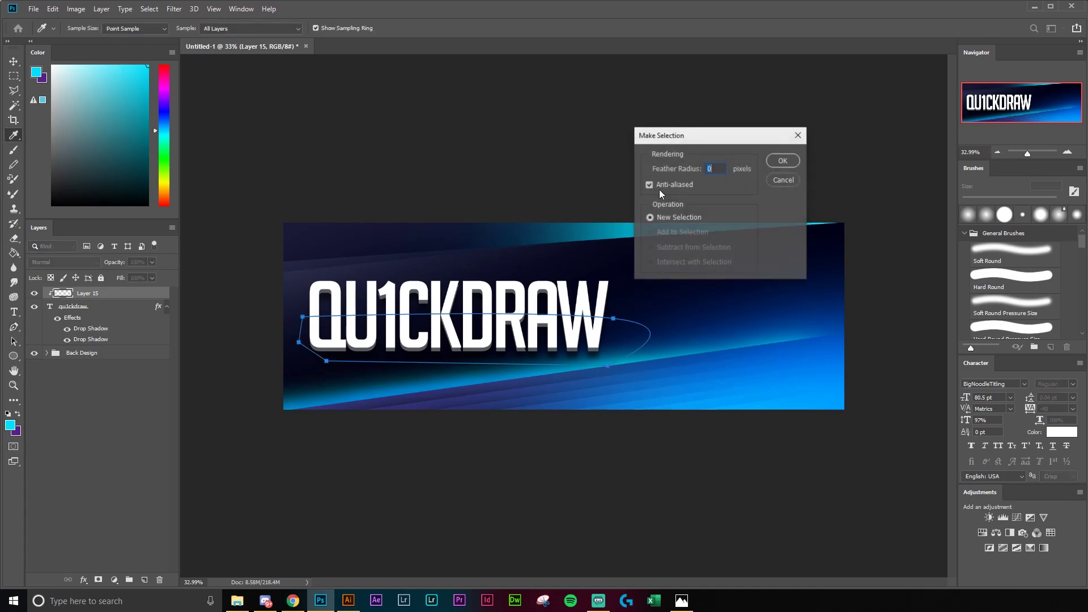
{"action": "left_click", "coordinate": [780, 161]}
- Paint a dark grey-blue shade along the upper edge of the selected lower half of the letters with a 275 px Soft Round brush
{"action": "key", "text": "b"}
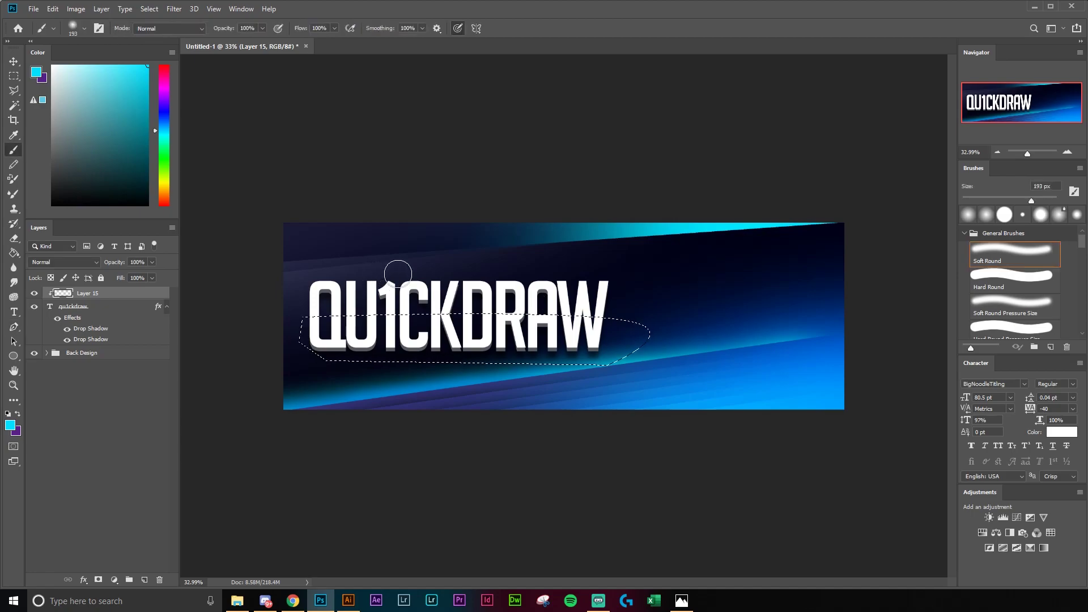
{"action": "right_click", "coordinate": [575, 304]}
{"action": "left_click_drag", "start_coordinate": [688, 328], "coordinate": [692, 328]}
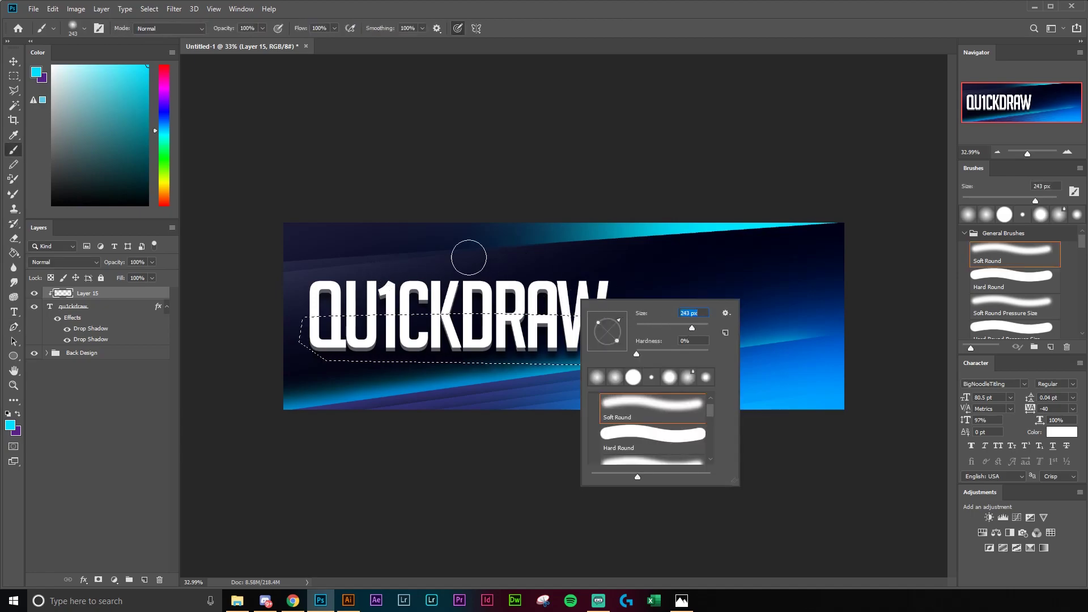
{"action": "left_click_drag", "start_coordinate": [692, 325], "coordinate": [694, 328]}
{"action": "left_click_drag", "start_coordinate": [91, 158], "coordinate": [36, 164]}
{"action": "left_click", "coordinate": [166, 119]}
{"action": "left_click", "coordinate": [65, 164]}
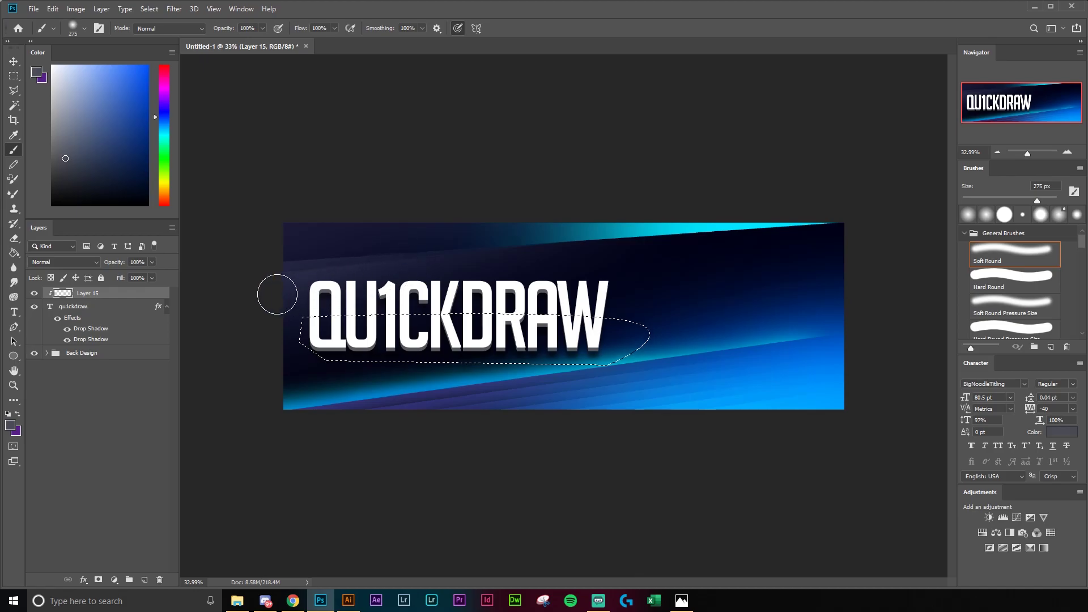
{"action": "mouse_move", "coordinate": [461, 292]}
{"action": "left_mouse_down"}
{"action": "mouse_move", "coordinate": [690, 316]}
{"action": "mouse_move", "coordinate": [516, 289]}
{"action": "mouse_move", "coordinate": [324, 297]}
{"action": "mouse_move", "coordinate": [251, 314]}
{"action": "left_mouse_up"}
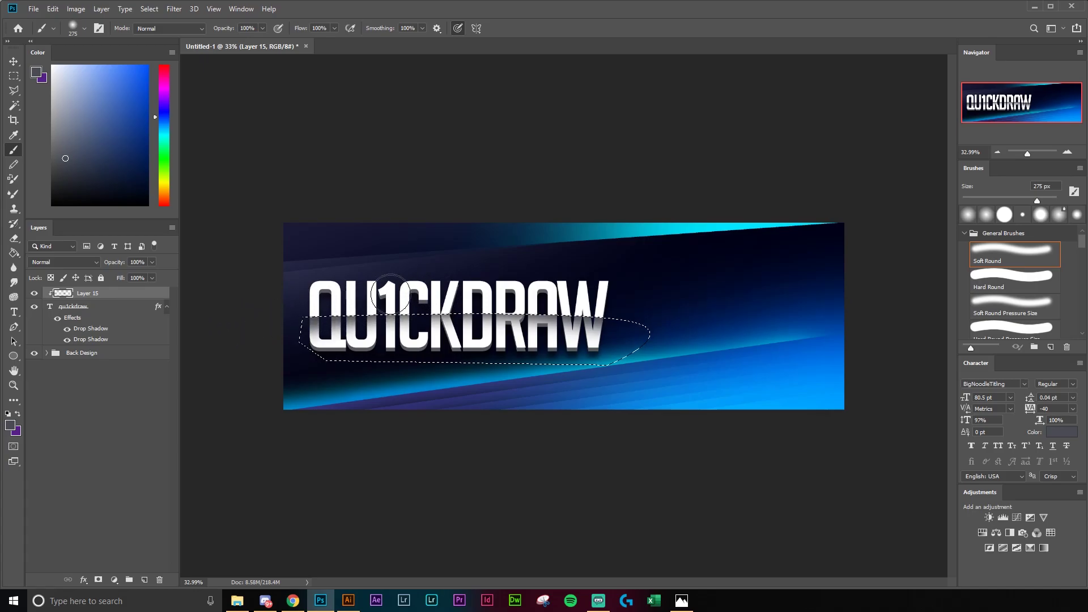
- Enlarge the Soft Round brush to 495 px and refine the shading inside the selection
{"action": "right_click", "coordinate": [580, 301]}
{"action": "left_click_drag", "start_coordinate": [691, 327], "coordinate": [698, 328]}
{"action": "left_click", "coordinate": [327, 265]}
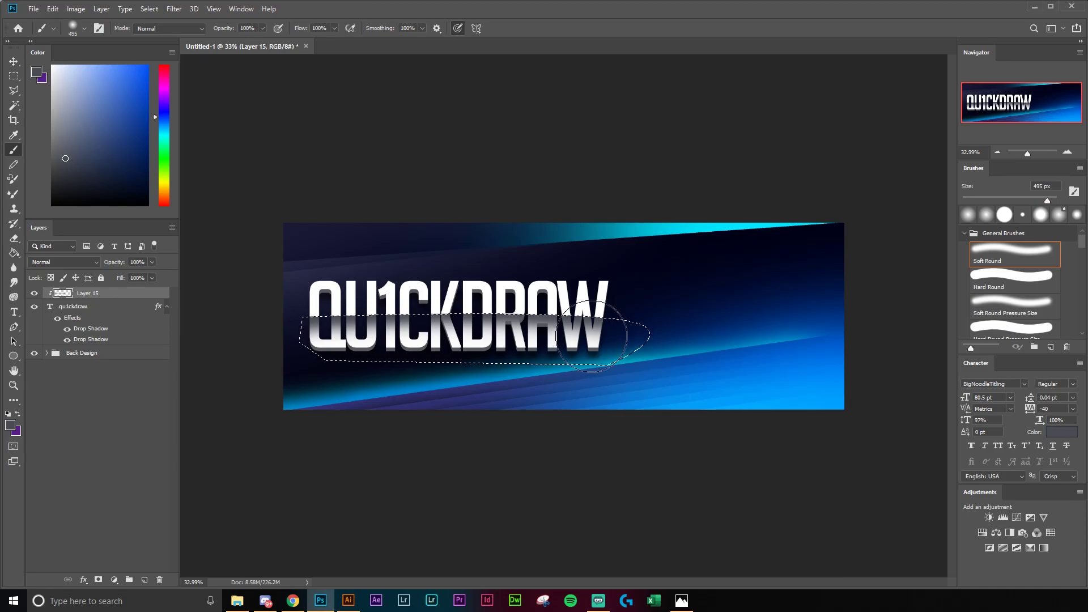
- Deselect the lower-half area and set the clipped shading layer's opacity to 82%
{"action": "key", "text": "e"}
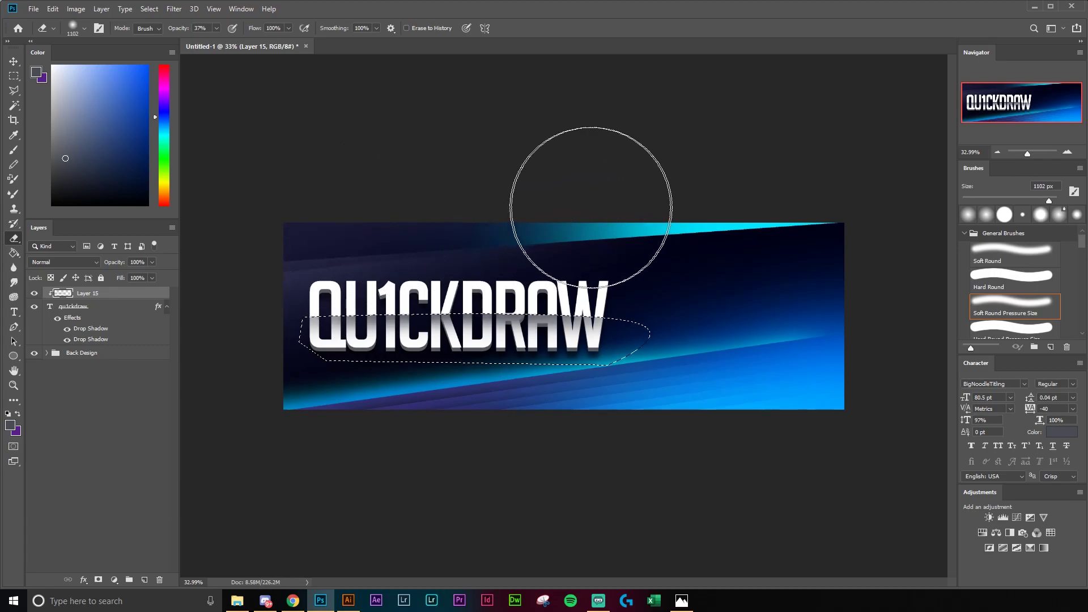
{"action": "key", "text": "m"}
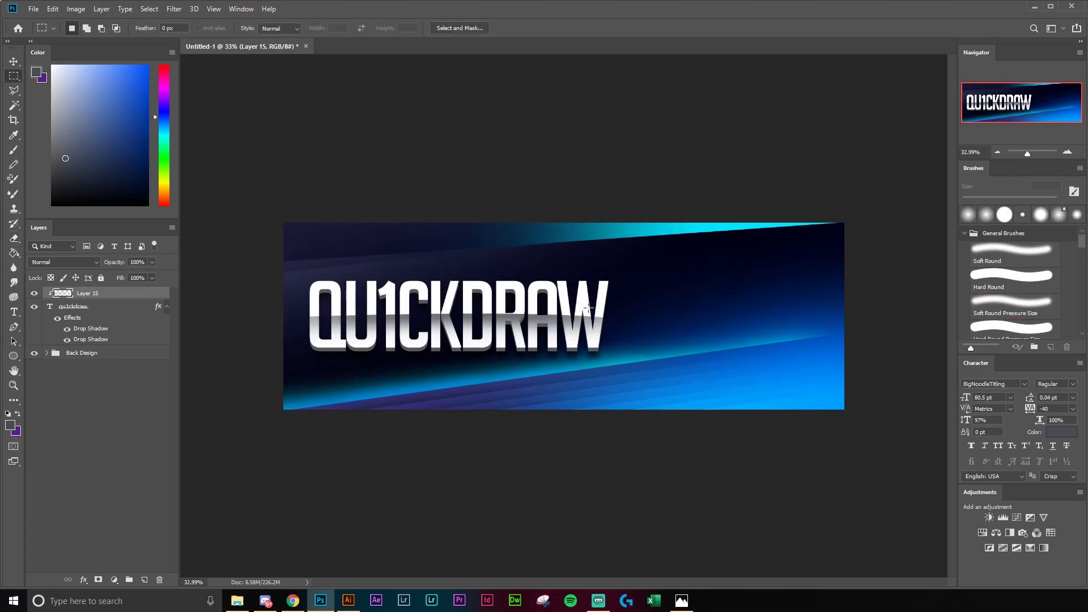
{"action": "left_click", "coordinate": [152, 262]}
{"action": "left_click_drag", "start_coordinate": [132, 275], "coordinate": [141, 276]}
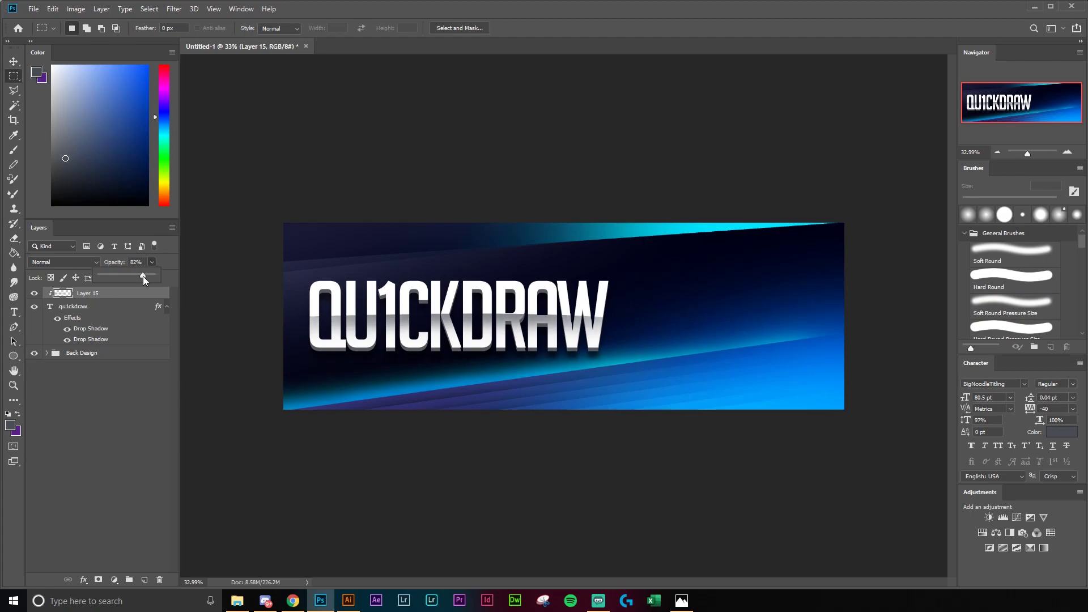
- Warp the QU1CKDRAW text with the Shell Lower style, horizontal, at -15% bend
{"action": "key", "text": "v"}
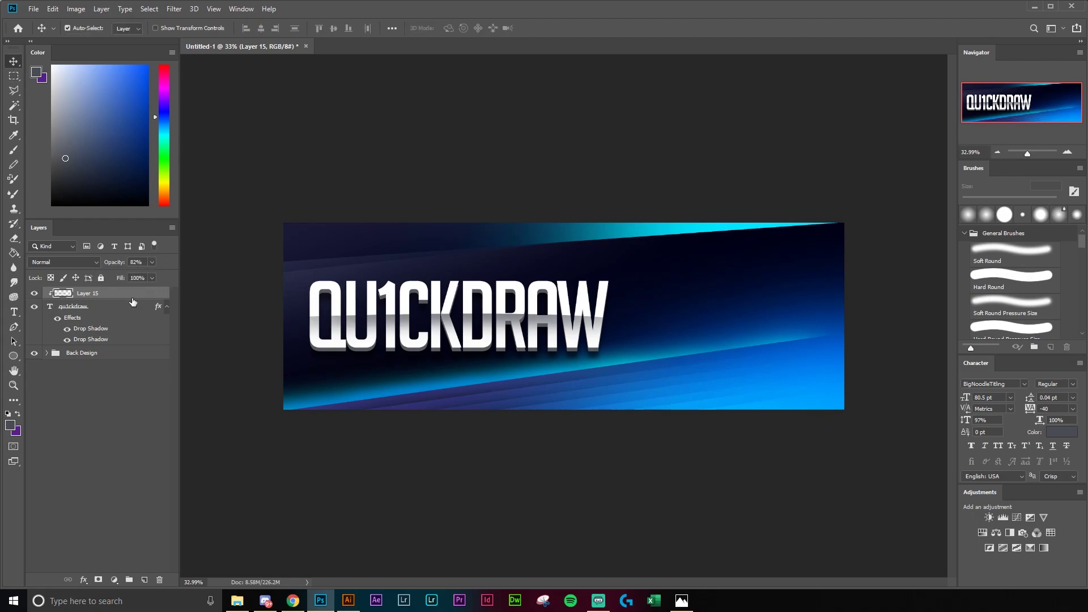
{"action": "left_click", "coordinate": [116, 313]}
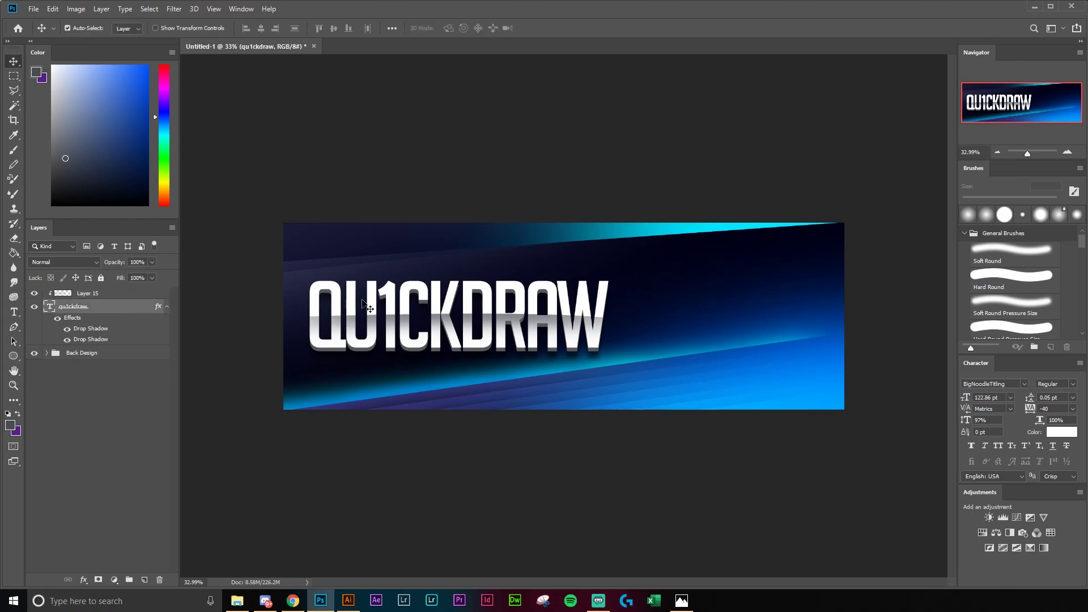
{"action": "key", "text": "t"}
{"action": "left_click", "coordinate": [440, 308]}
{"action": "key", "text": "ctrl+a"}
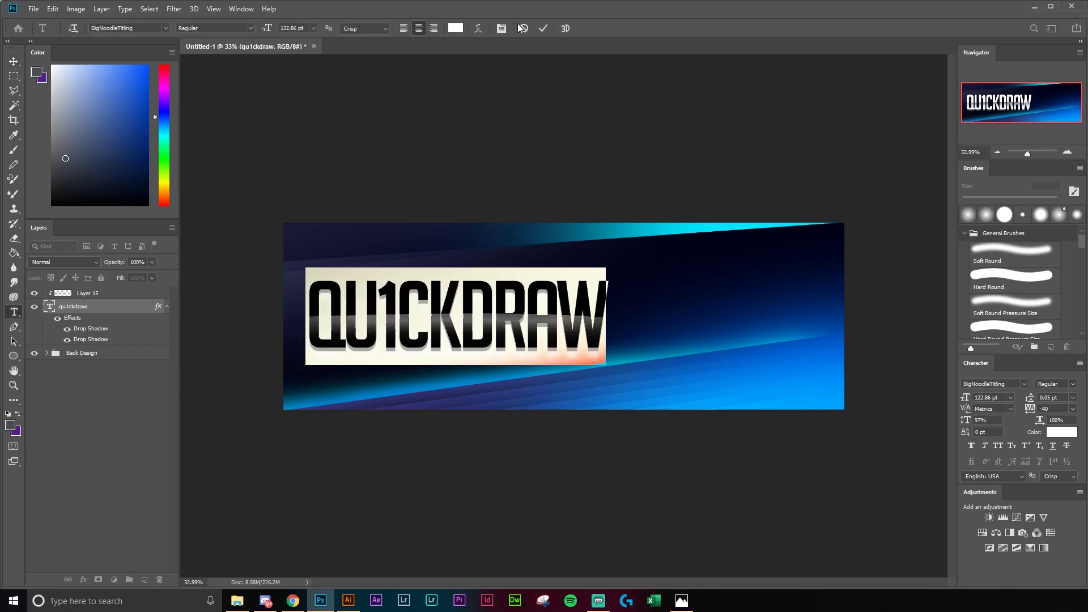
{"action": "left_click", "coordinate": [478, 26]}
{"action": "left_click_drag", "start_coordinate": [688, 175], "coordinate": [640, 140]}
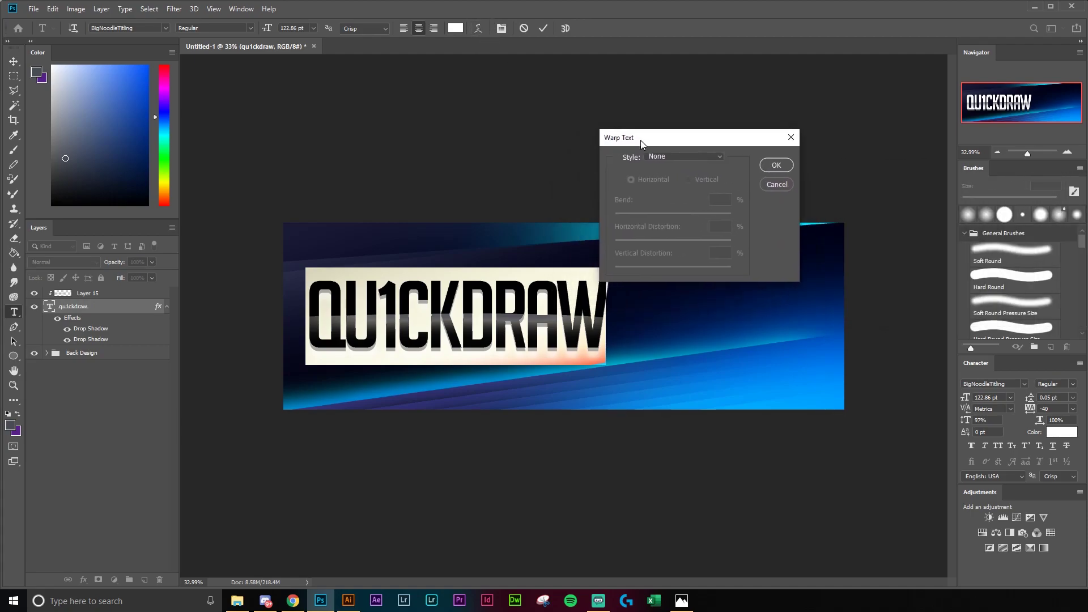
{"action": "left_click", "coordinate": [683, 155]}
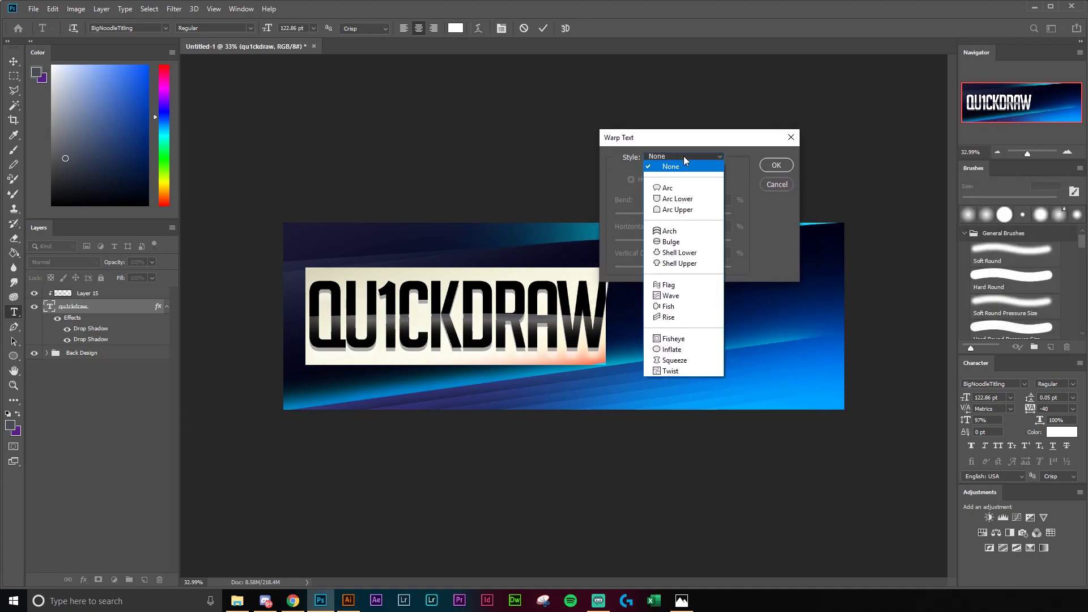
{"action": "left_click", "coordinate": [689, 253]}
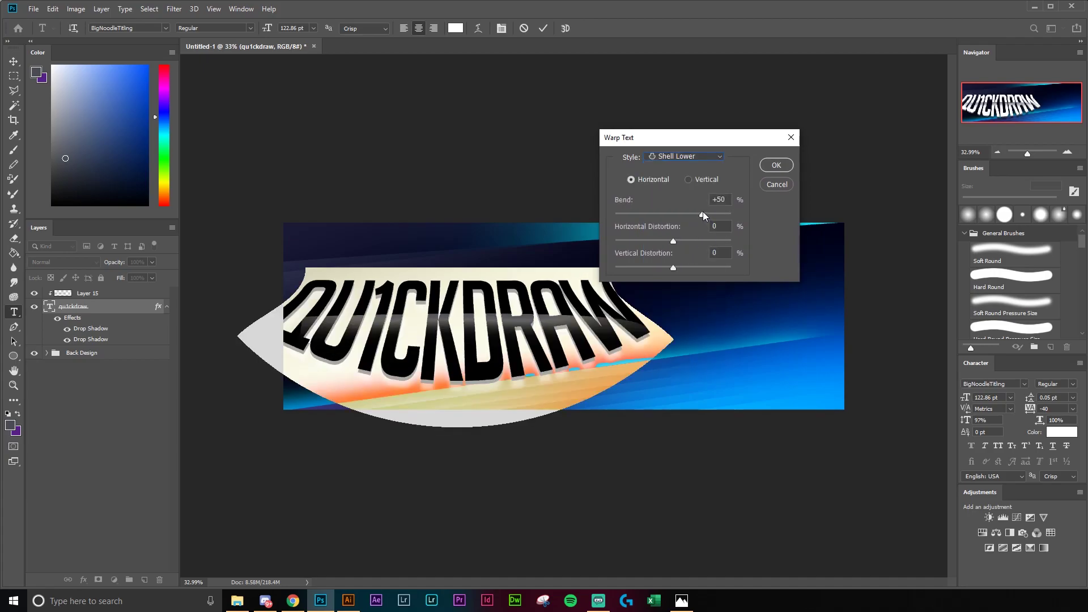
{"action": "left_click_drag", "start_coordinate": [703, 210], "coordinate": [664, 210]}
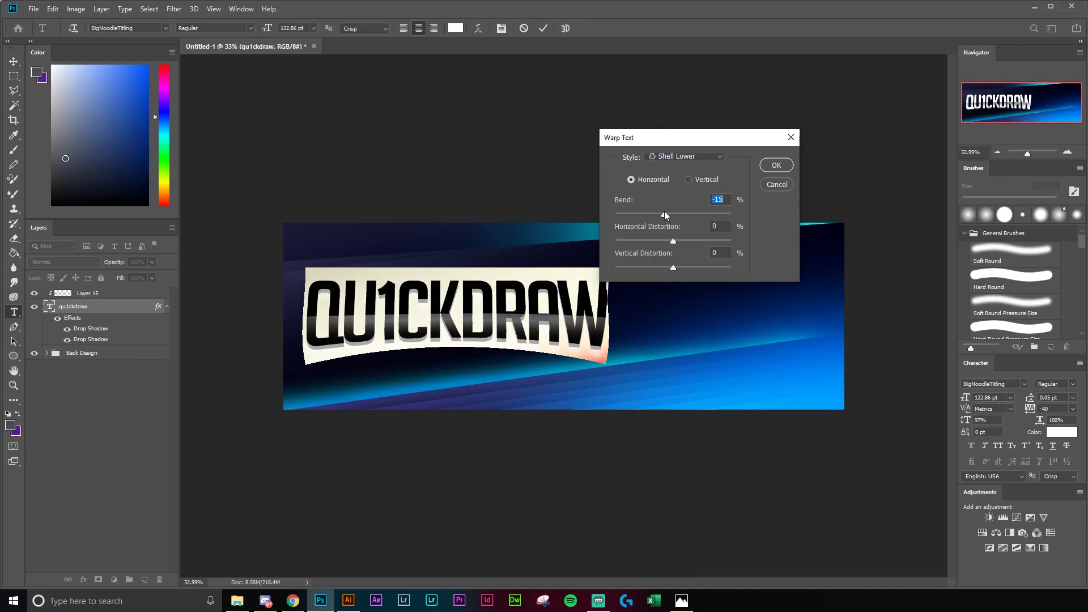
{"action": "left_click", "coordinate": [774, 165]}
- Transform the text and its shading layer together to about 110% width and 114% height, rotated about -3.2° and skewed about -6.9°
{"action": "left_click", "coordinate": [14, 60]}
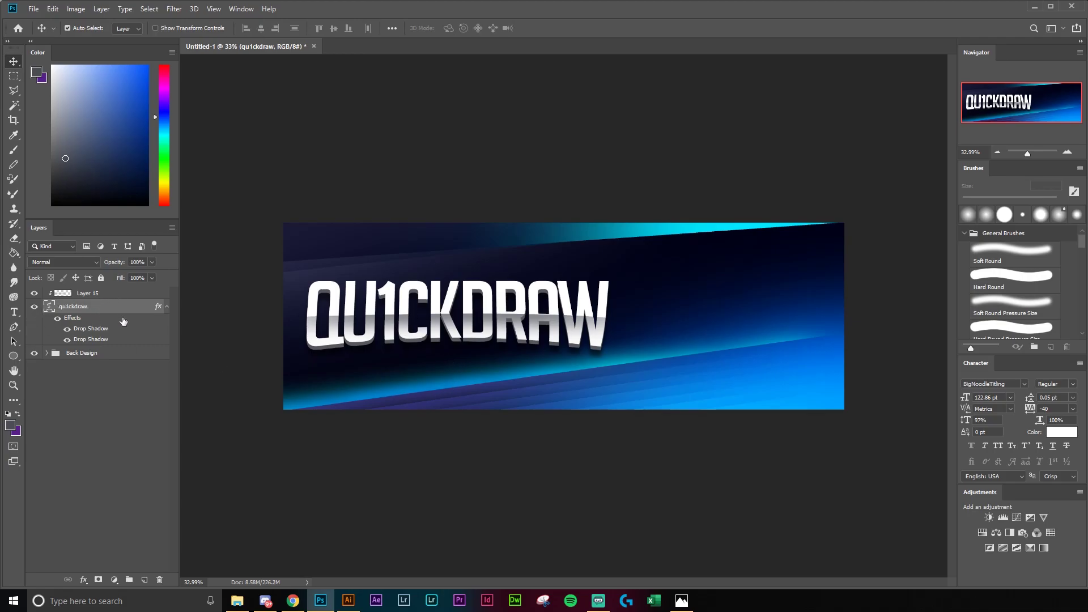
{"action": "left_click", "coordinate": [114, 297], "text": "shift"}
{"action": "key", "text": "ctrl+t"}
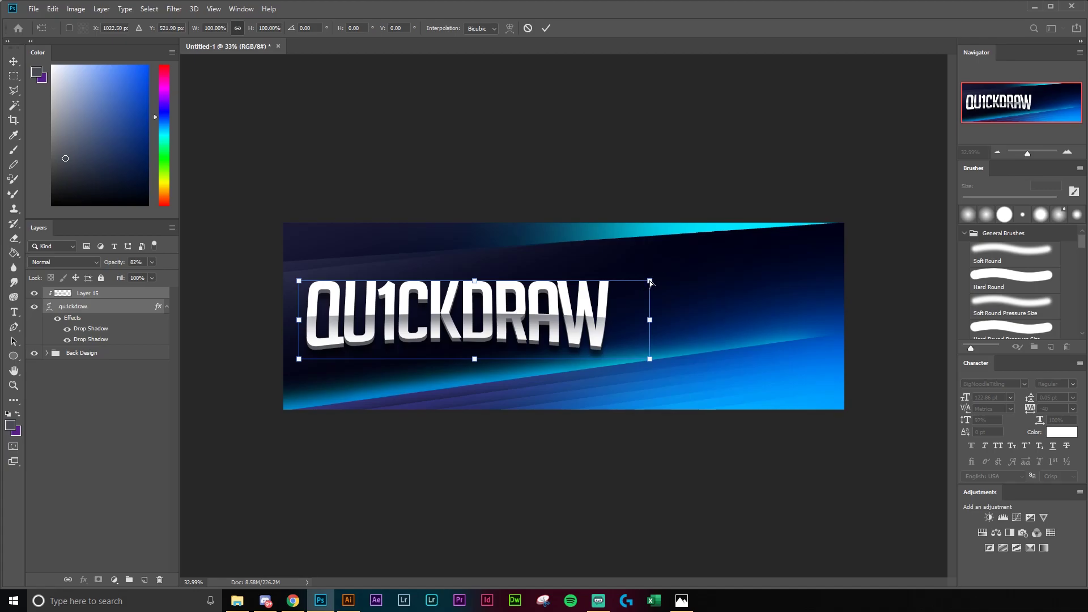
{"action": "left_click_drag", "start_coordinate": [650, 282], "coordinate": [686, 307]}
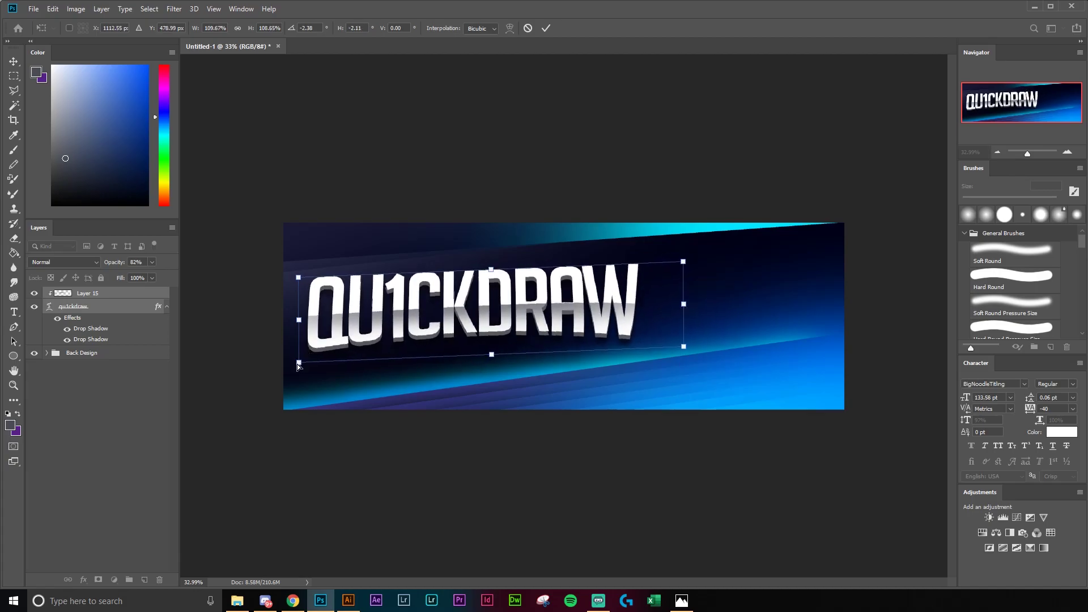
{"action": "left_click_drag", "start_coordinate": [297, 366], "coordinate": [299, 369]}
{"action": "left_click_drag", "start_coordinate": [299, 278], "coordinate": [305, 279]}
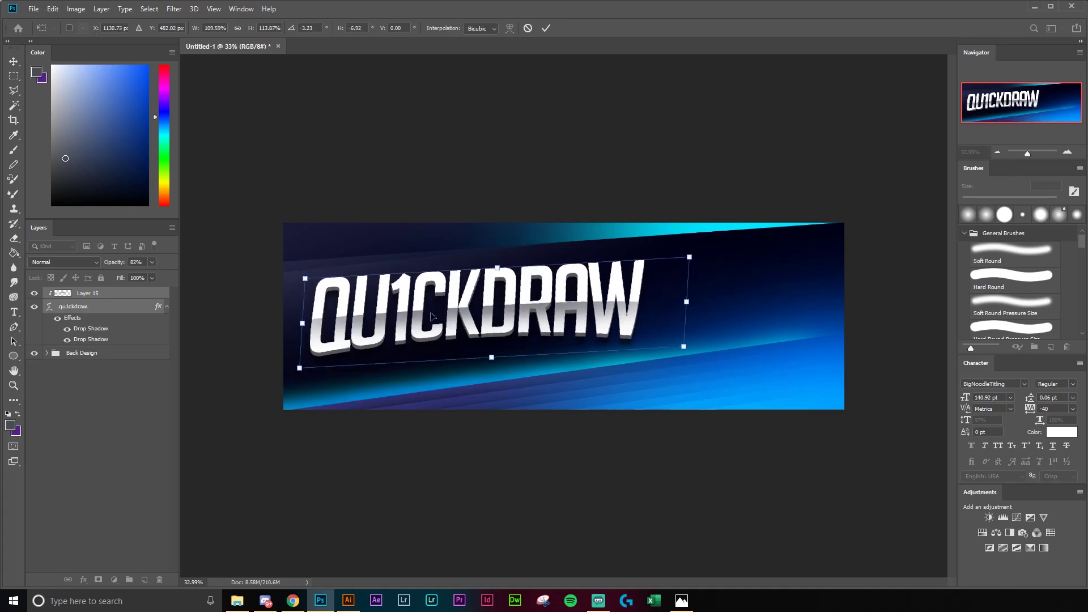
{"action": "key", "text": "Return"}
- Check how the tilted title sits on the header background, both up close and as a whole
{"action": "left_click_drag", "start_coordinate": [479, 335], "coordinate": [620, 294]}
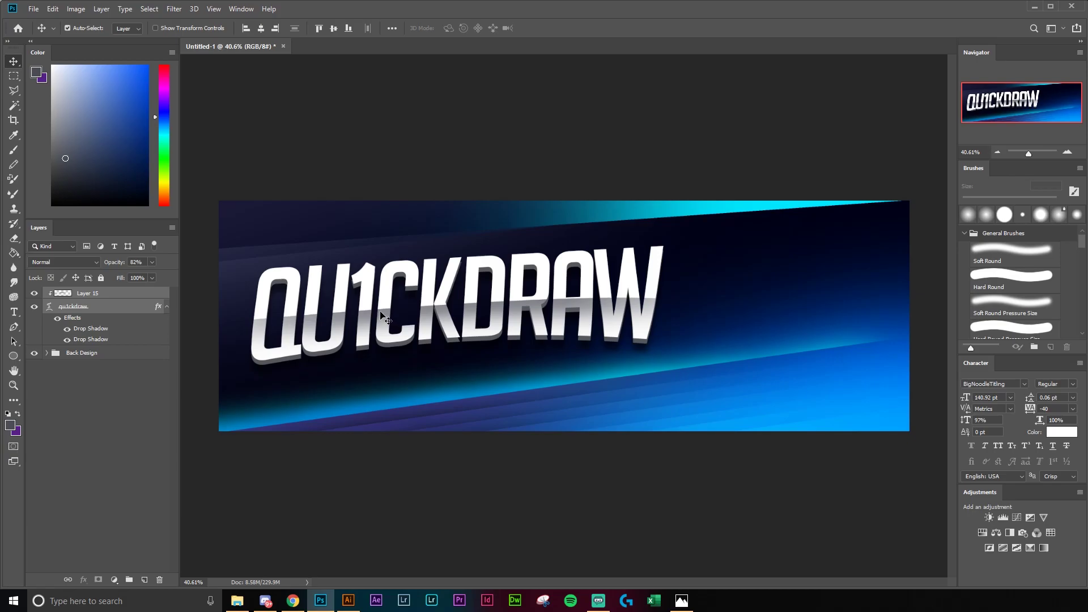
{"action": "left_click", "coordinate": [118, 297]}
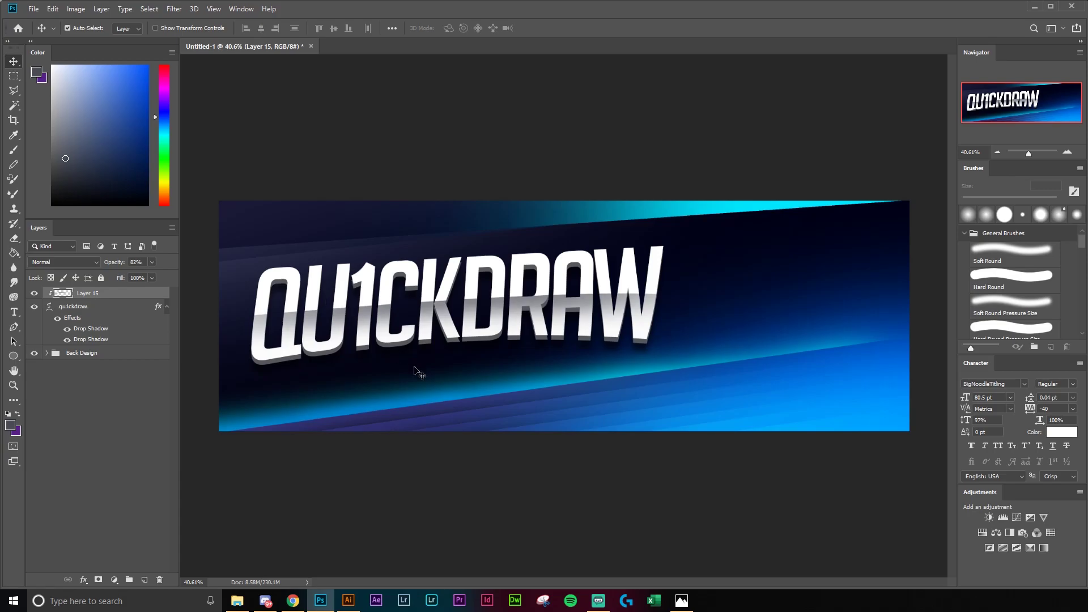
{"action": "left_click", "coordinate": [452, 521]}
{"action": "key", "text": "z"}
{"action": "left_click_drag", "start_coordinate": [629, 405], "coordinate": [613, 407]}
{"action": "key", "text": "v"}
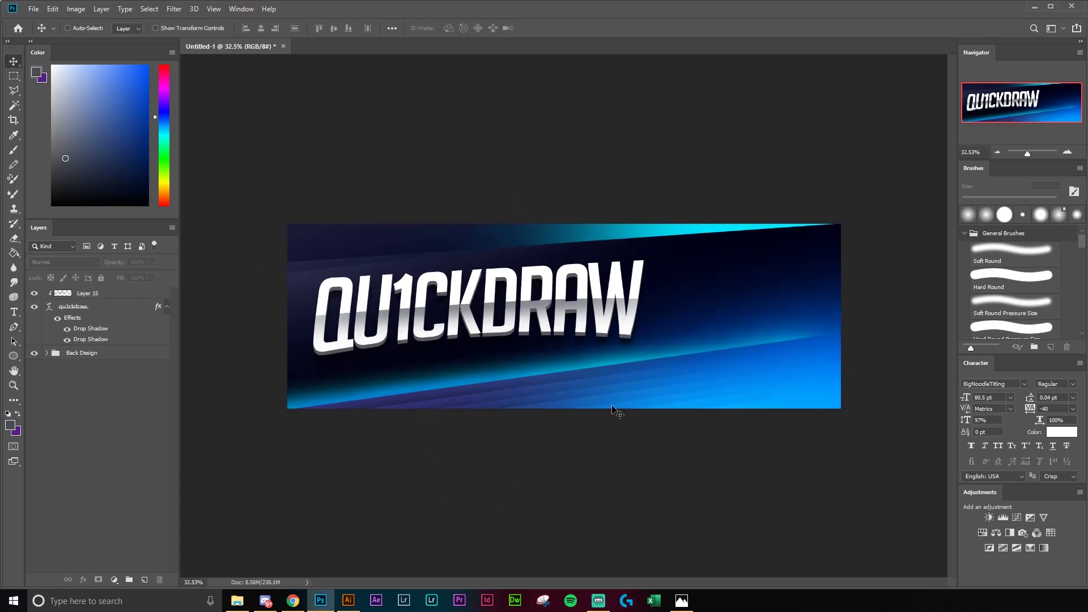
{"action": "key", "text": "ctrl+minus"}
{"action": "key", "text": "ctrl+plus"}
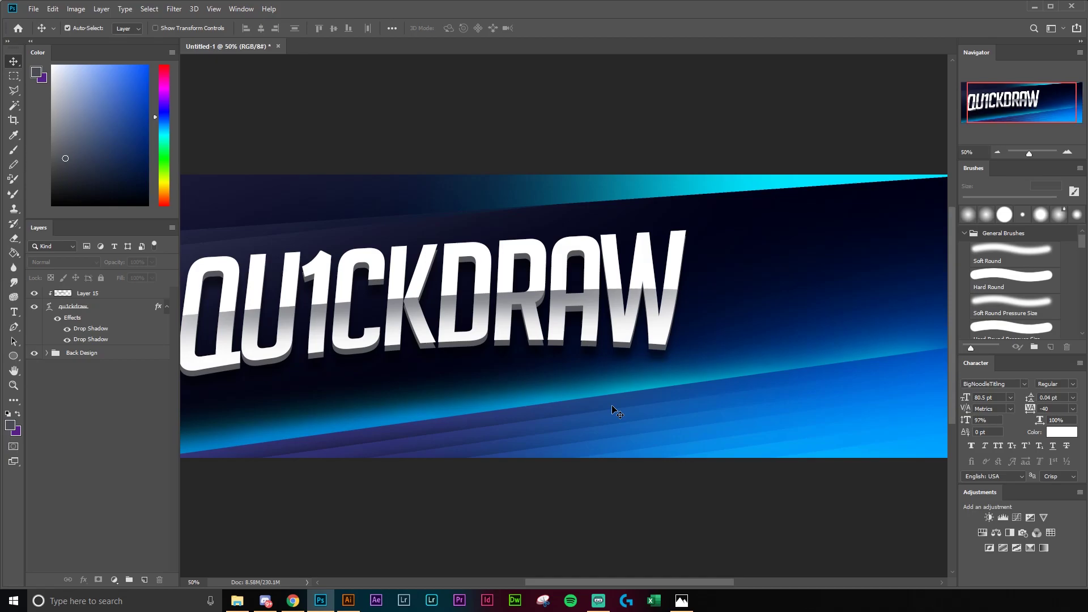
- Add a new layer above the shading layer and set up a white 114 px Soft Round brush with 0% hardness
{"action": "left_click", "coordinate": [120, 299]}
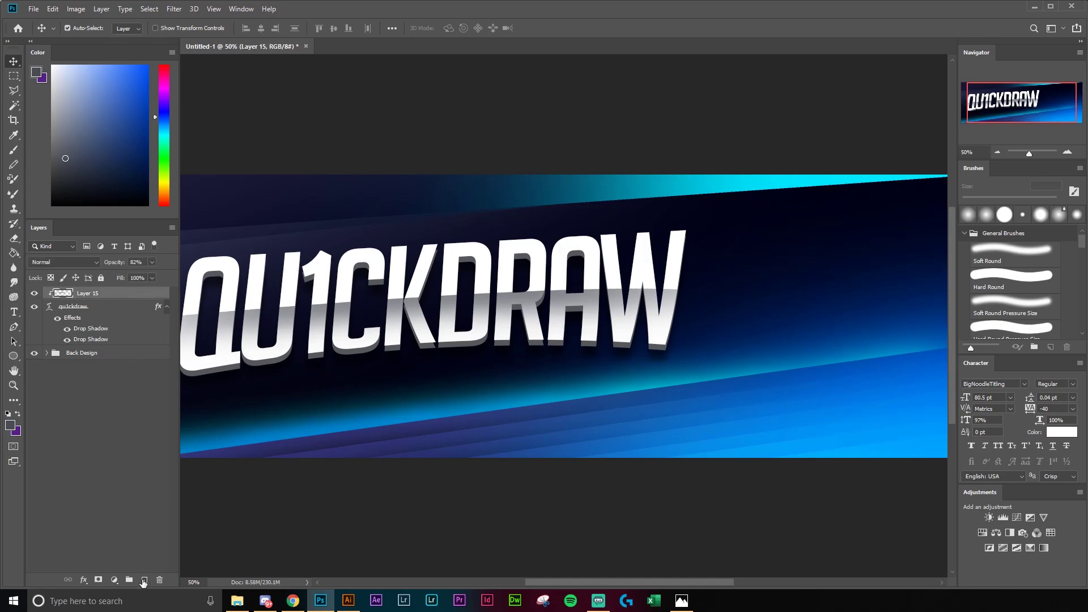
{"action": "left_click", "coordinate": [143, 582]}
{"action": "left_click_drag", "start_coordinate": [365, 408], "coordinate": [432, 422]}
{"action": "key", "text": "b"}
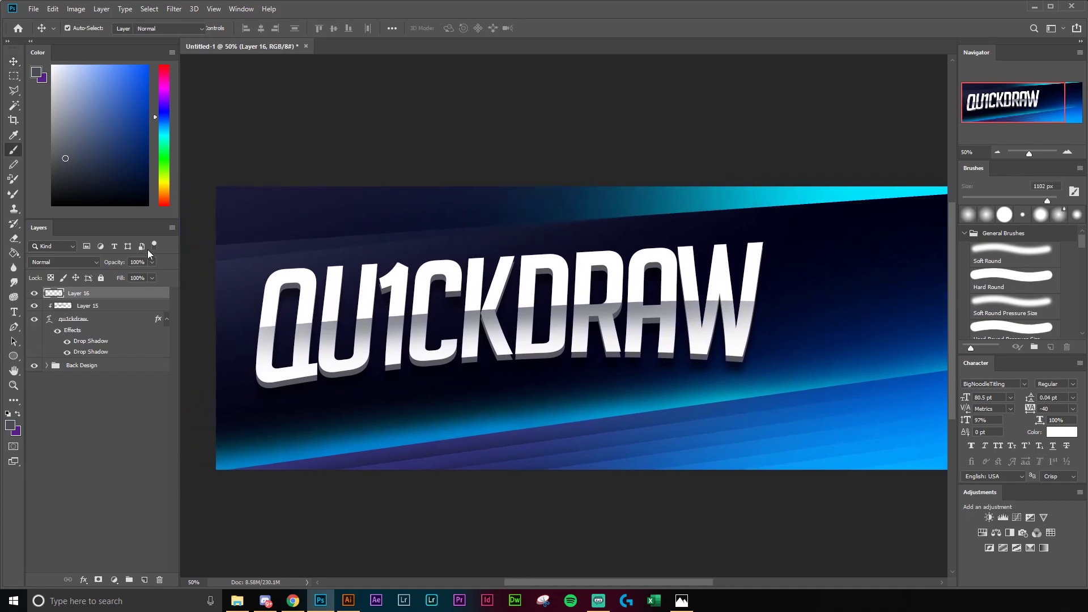
{"action": "left_click", "coordinate": [52, 66]}
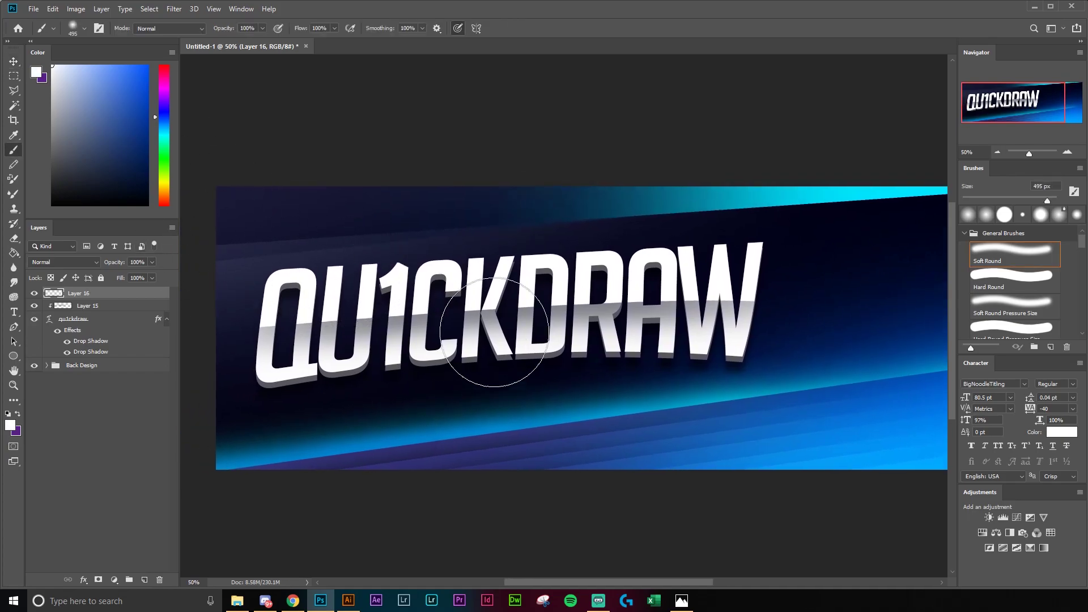
{"action": "right_click", "coordinate": [513, 323]}
{"action": "left_click_drag", "start_coordinate": [597, 346], "coordinate": [609, 348]}
{"action": "left_click", "coordinate": [606, 347]}
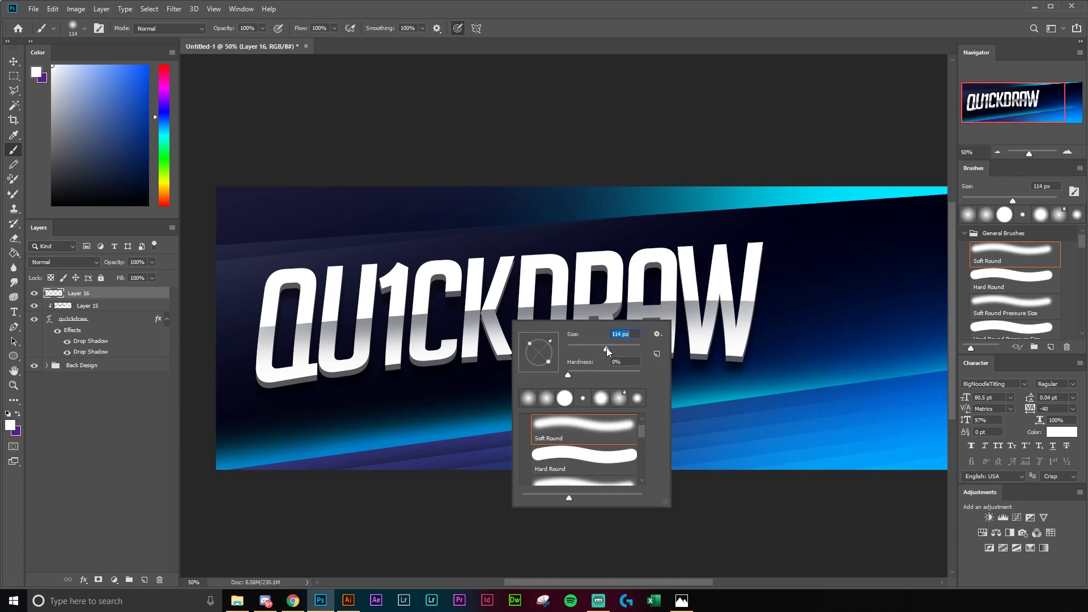
- Dab soft white highlights on the upper and lower edges of several letters and the K's centre, and set the layer's blend mode to Soft Light
{"action": "left_click", "coordinate": [276, 277]}
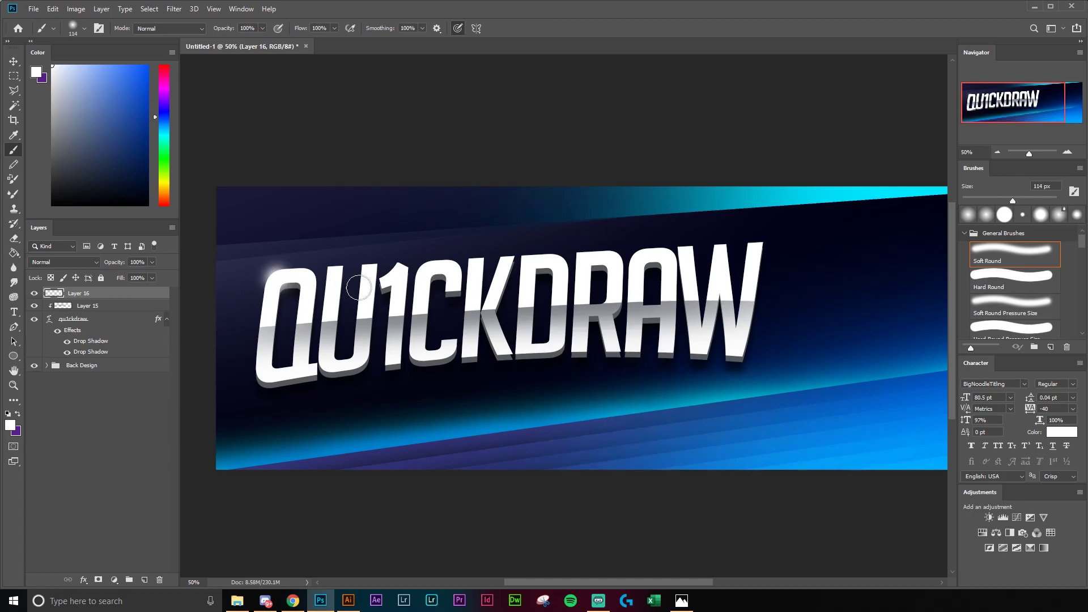
{"action": "left_click", "coordinate": [403, 273]}
{"action": "left_click", "coordinate": [506, 259]}
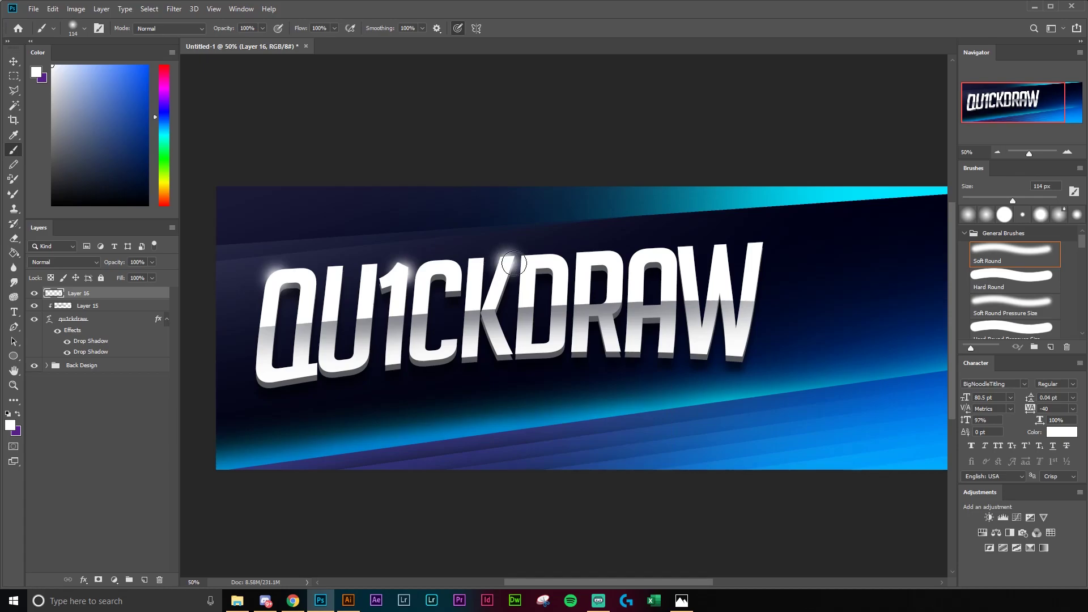
{"action": "left_click", "coordinate": [581, 257]}
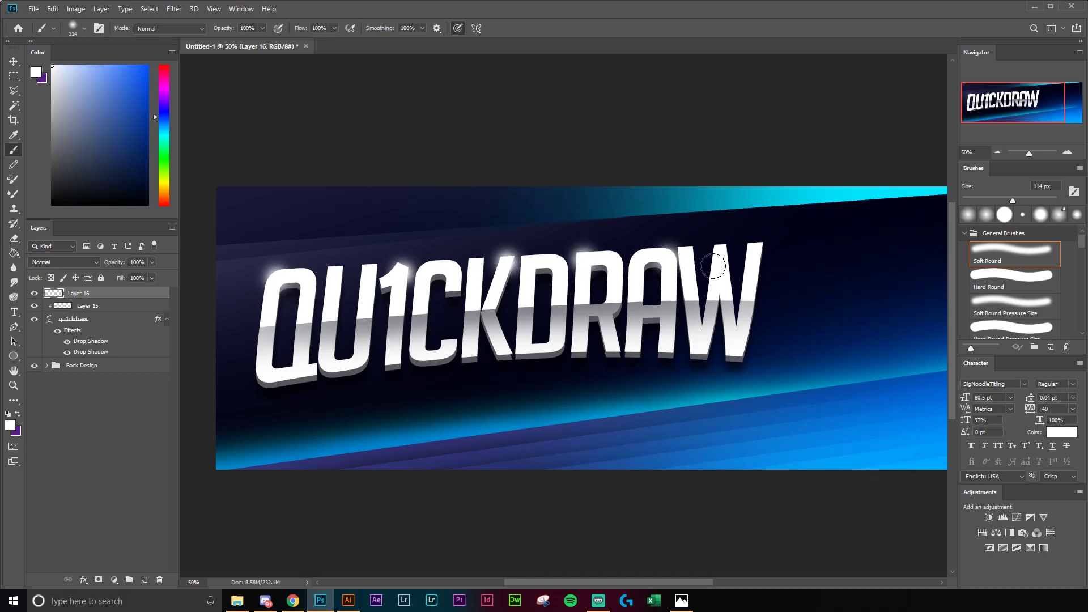
{"action": "left_click", "coordinate": [753, 250]}
{"action": "left_click", "coordinate": [502, 347]}
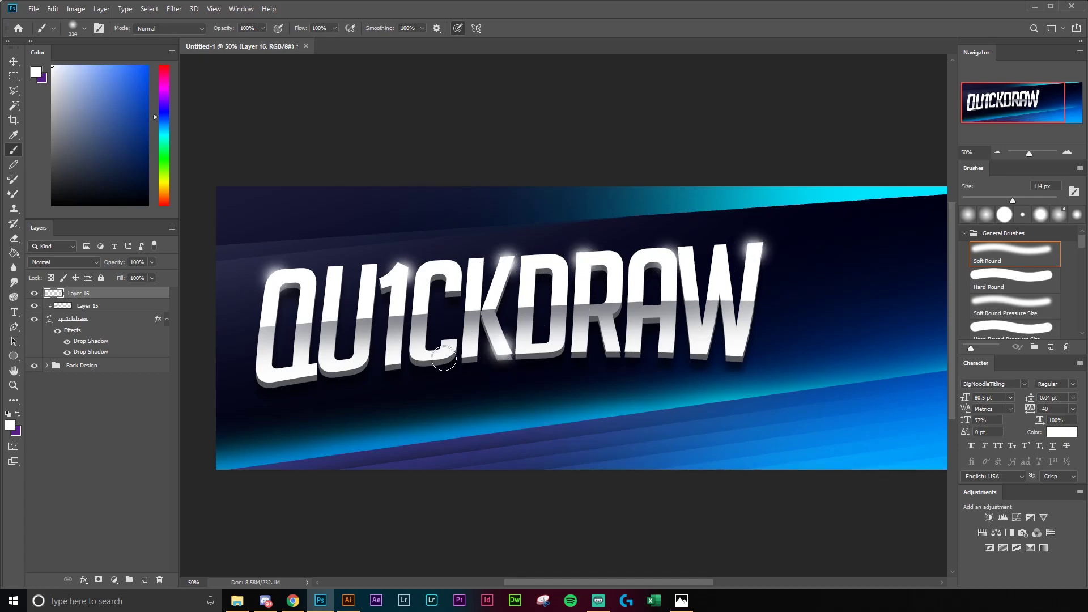
{"action": "left_click", "coordinate": [397, 356]}
{"action": "left_click", "coordinate": [321, 368]}
{"action": "left_click", "coordinate": [581, 346]}
{"action": "left_click", "coordinate": [669, 348]}
{"action": "left_click", "coordinate": [734, 350]}
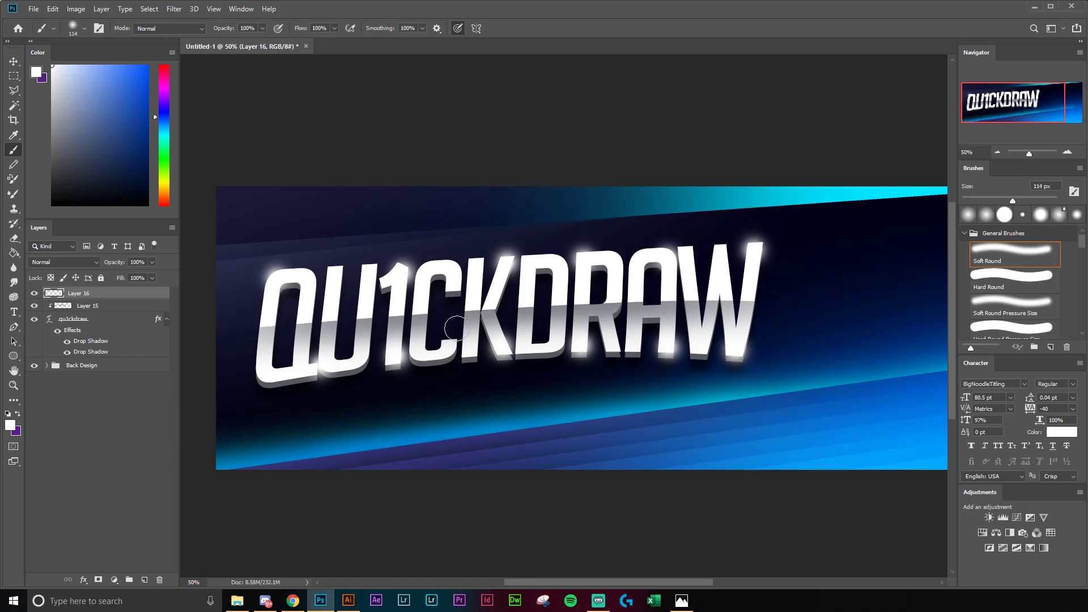
{"action": "left_click", "coordinate": [497, 314]}
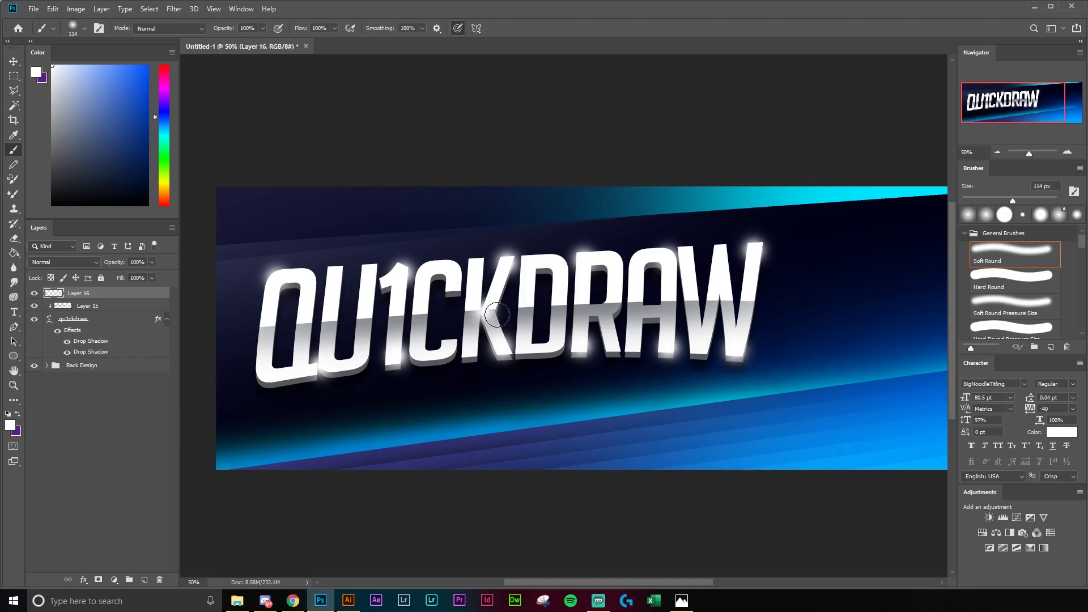
{"action": "left_click", "coordinate": [60, 263]}
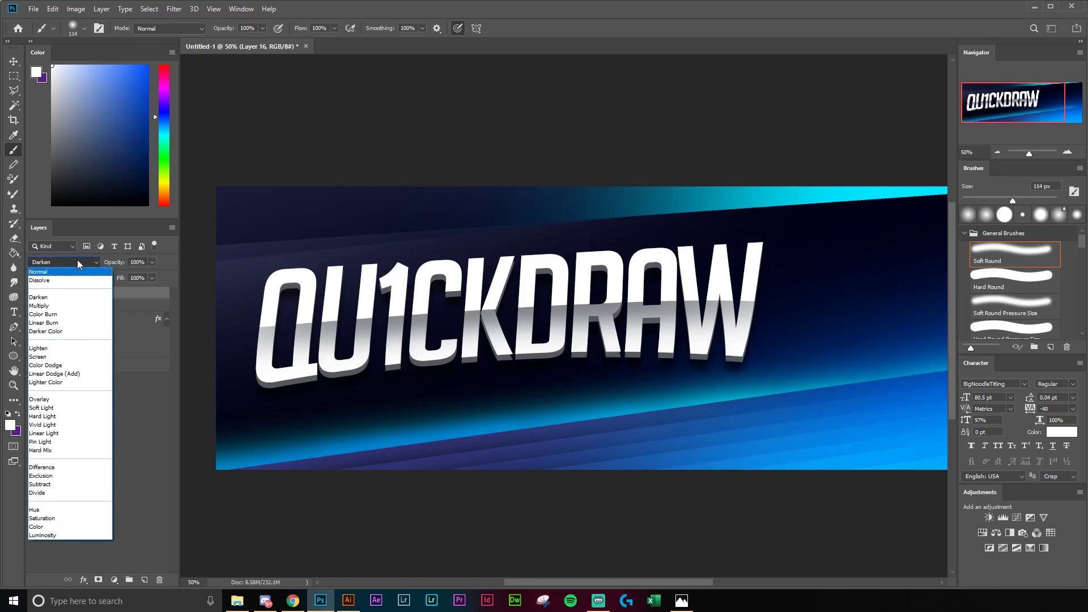
{"action": "left_click", "coordinate": [49, 408]}
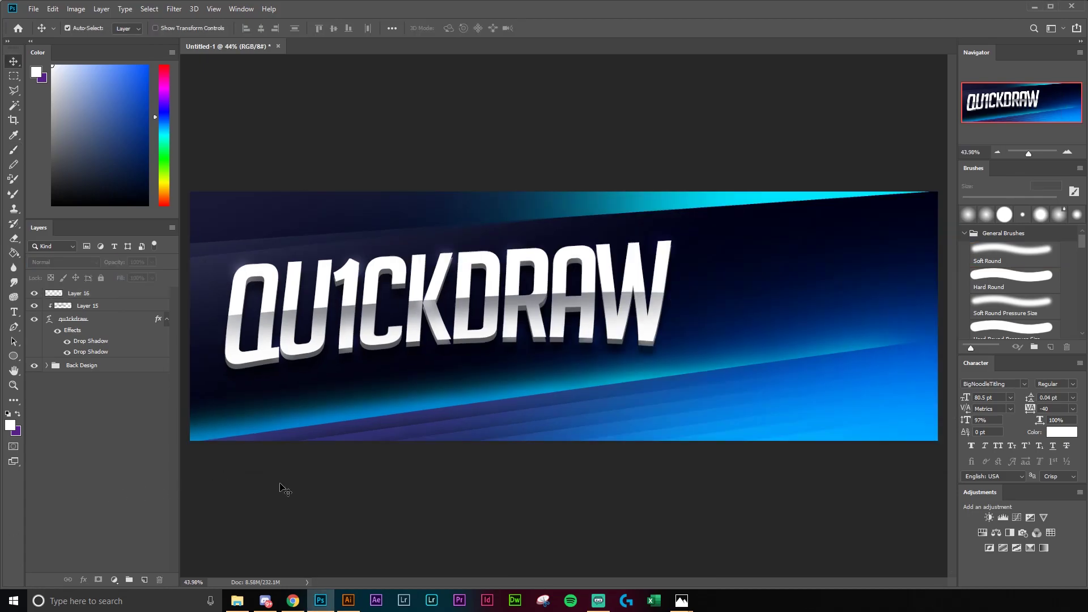
- Hide the highlight layer and add a new layer directly above the Back Design group
{"action": "key", "text": "z"}
{"action": "left_click_drag", "start_coordinate": [461, 340], "coordinate": [452, 351]}
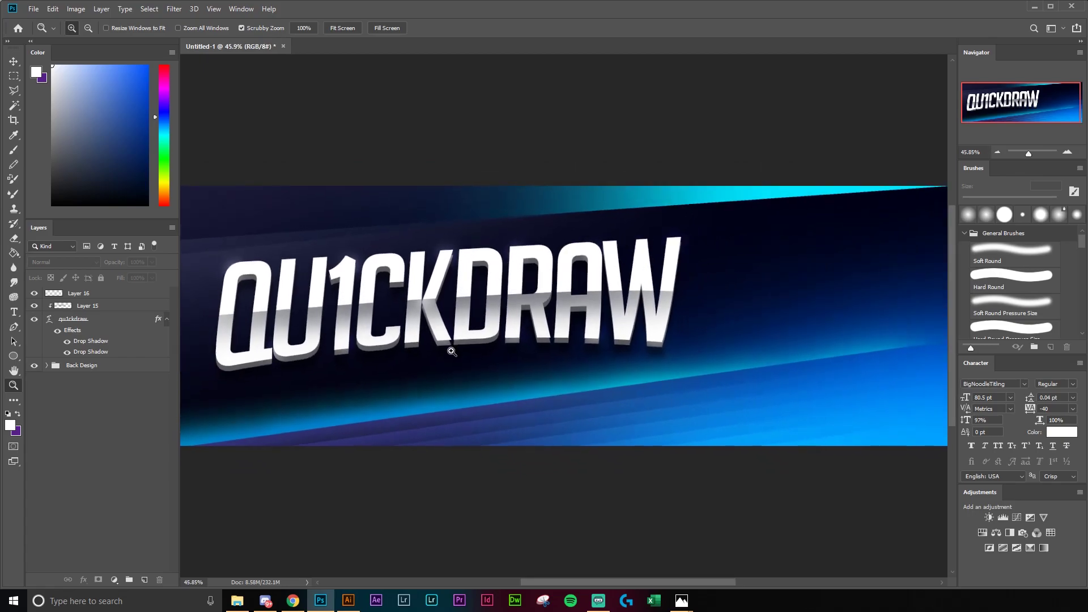
{"action": "left_click_drag", "start_coordinate": [452, 344], "coordinate": [501, 324]}
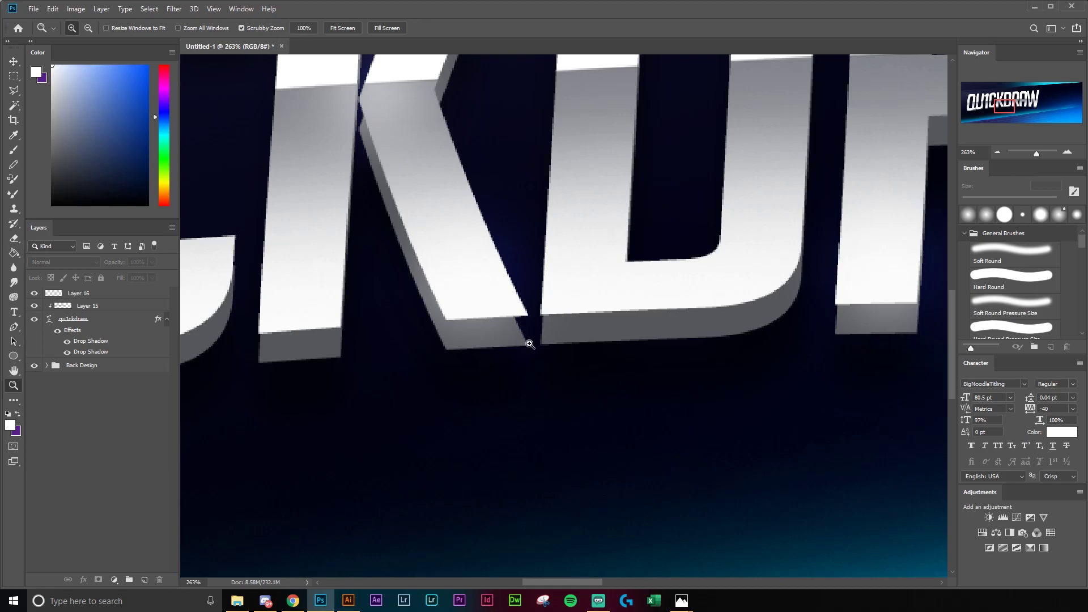
{"action": "left_click_drag", "start_coordinate": [589, 338], "coordinate": [578, 339]}
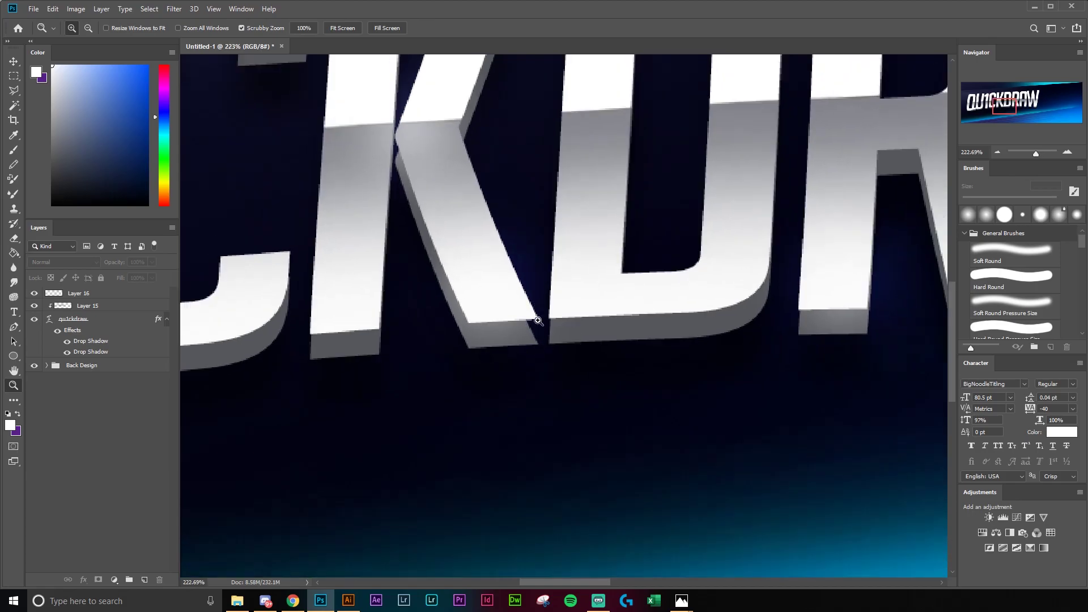
{"action": "left_click_drag", "start_coordinate": [640, 351], "coordinate": [625, 344]}
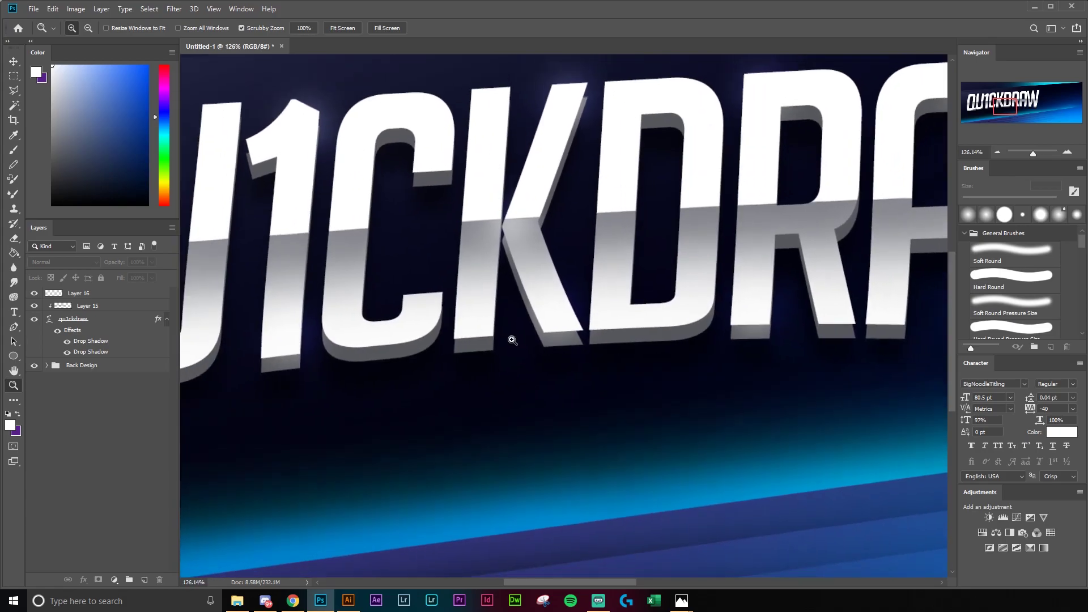
{"action": "left_click", "coordinate": [34, 294]}
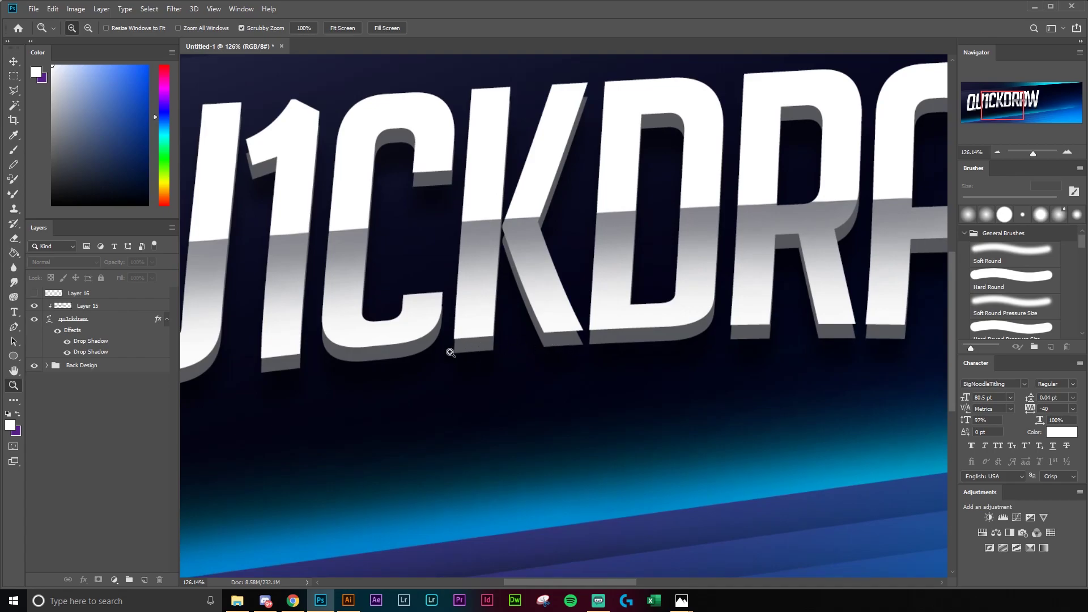
{"action": "left_click", "coordinate": [102, 365]}
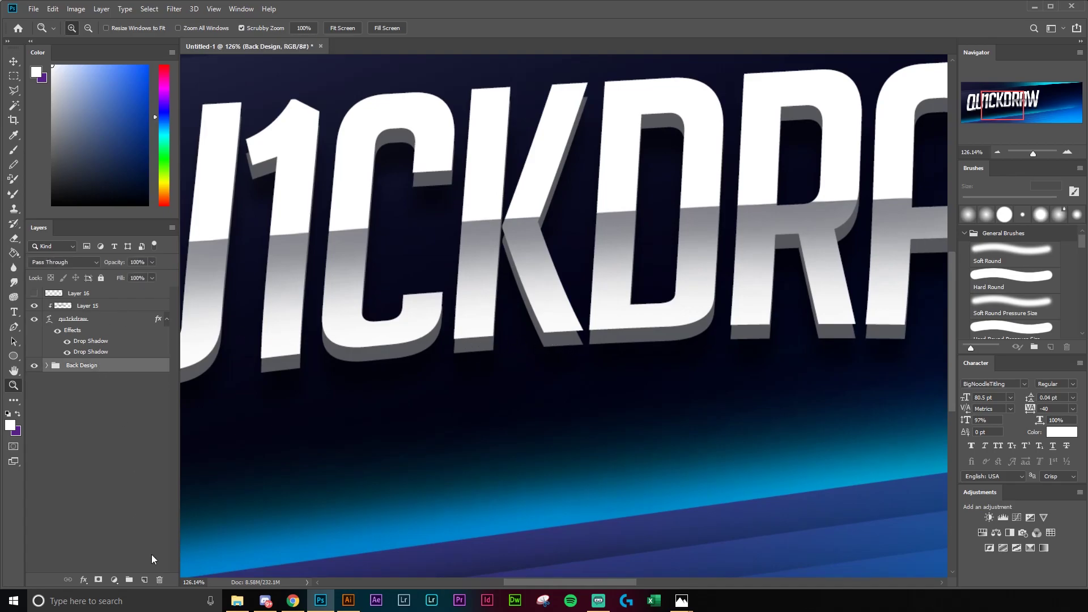
{"action": "left_click", "coordinate": [146, 579]}
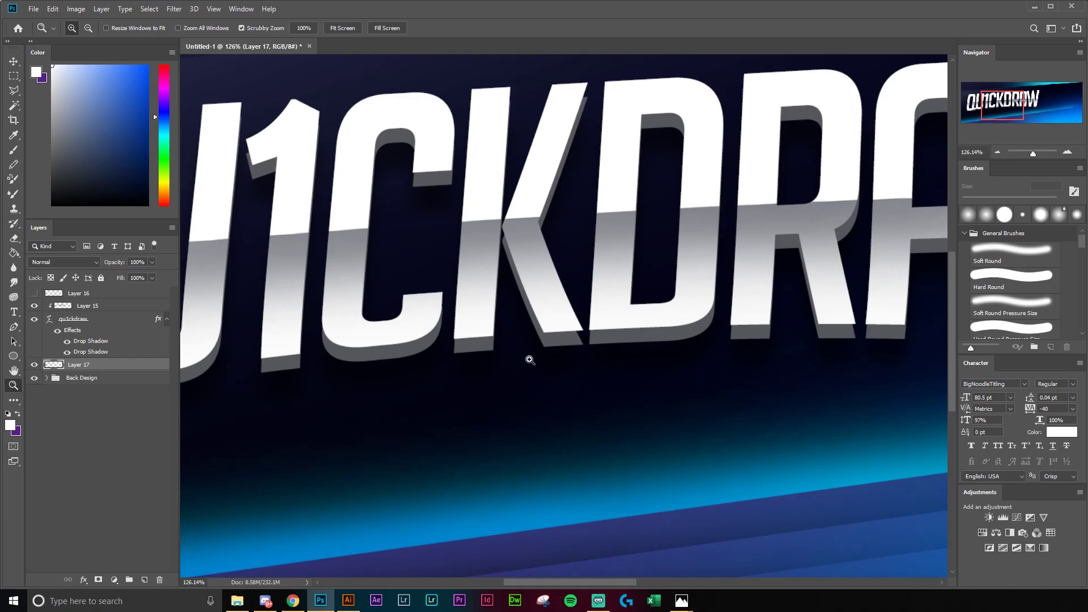
- Sample the grey of the letters' extrusion and outline the triangular gap at the foot of the K's leg with the Pen tool
{"action": "key", "text": "i"}
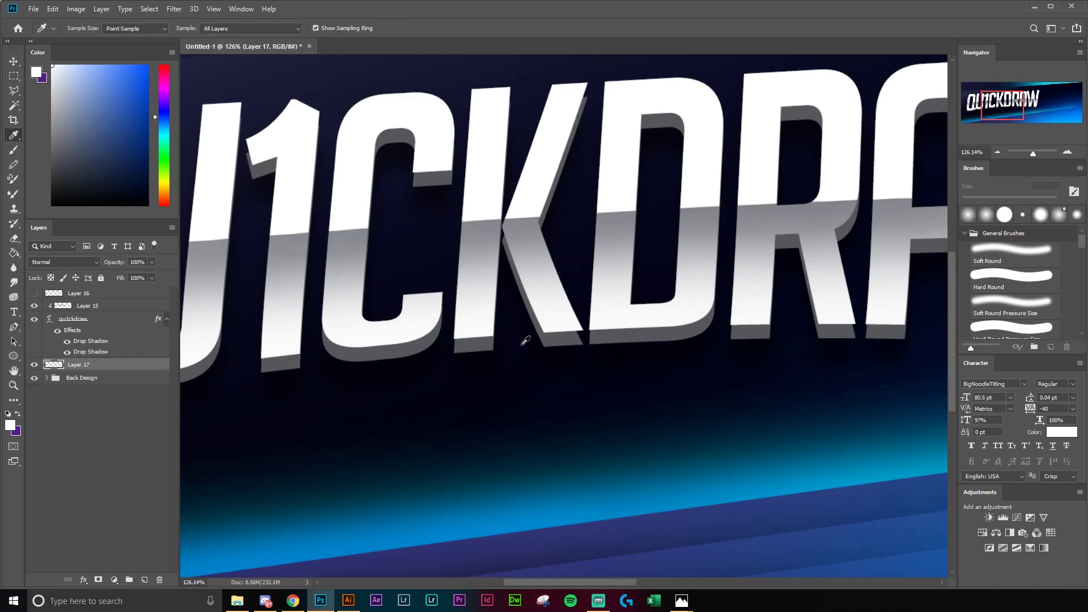
{"action": "left_click_drag", "start_coordinate": [549, 347], "coordinate": [604, 369]}
{"action": "key", "text": "z"}
{"action": "key", "text": "p"}
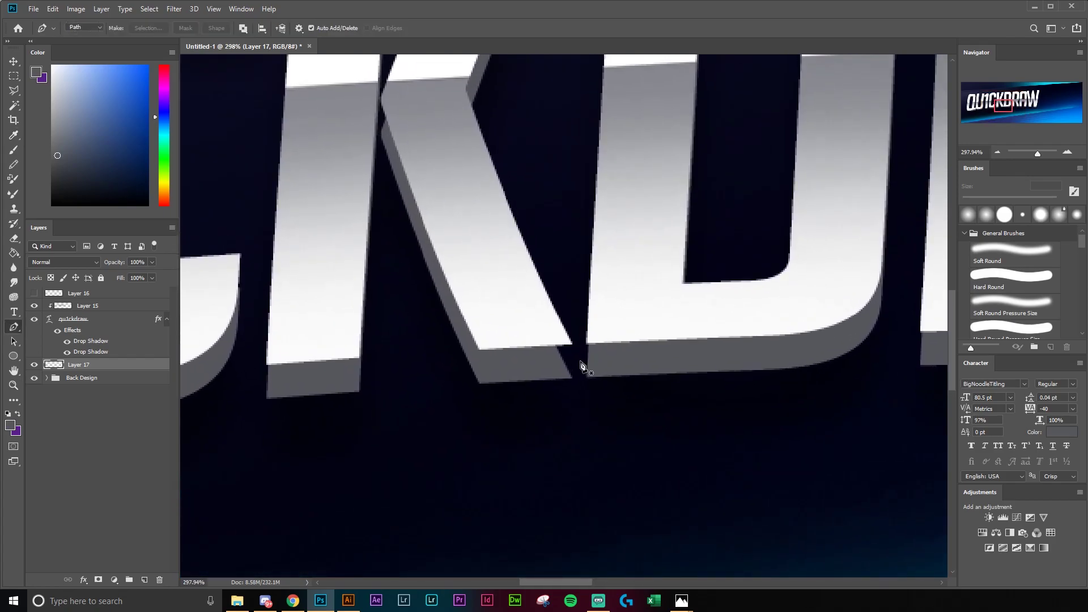
{"action": "left_click", "coordinate": [571, 344]}
{"action": "left_click", "coordinate": [572, 377]}
{"action": "left_click", "coordinate": [571, 346]}
- Convert the path at the K's foot to a selection, paint it with the sampled grey and deselect
{"action": "left_click", "coordinate": [126, 9]}
{"action": "left_click", "coordinate": [130, 11]}
{"action": "key", "text": "i"}
{"action": "left_click", "coordinate": [153, 30]}
{"action": "left_click", "coordinate": [777, 161]}
{"action": "key", "text": "b"}
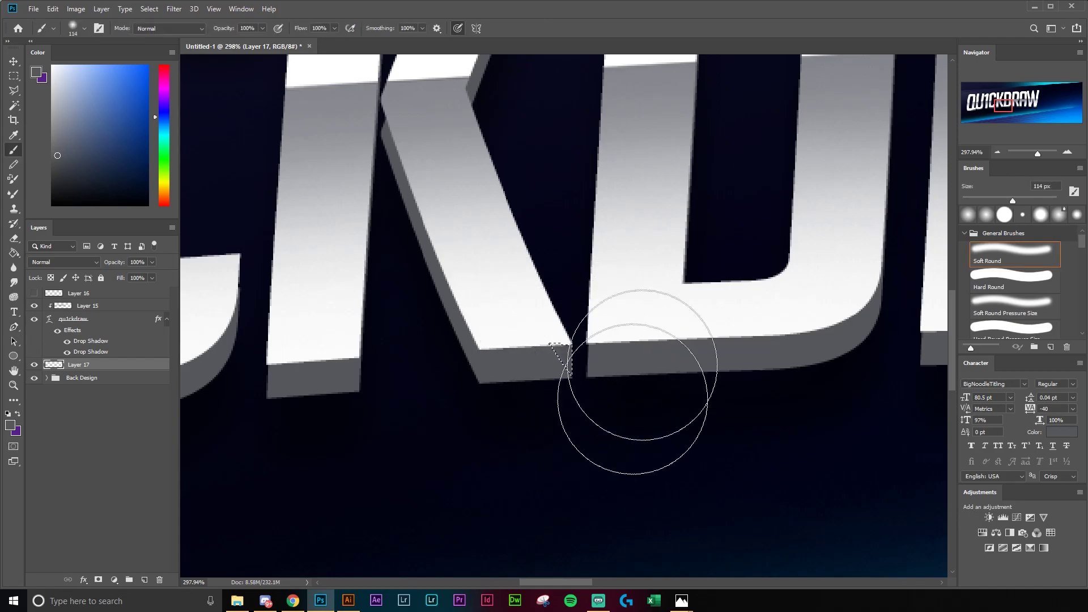
{"action": "key", "text": "m"}
{"action": "left_click", "coordinate": [605, 377]}
- Outline a triangular extrusion gap farther left in the title, convert it to a selection and paint it grey
{"action": "key", "text": "z"}
{"action": "left_click_drag", "start_coordinate": [680, 374], "coordinate": [547, 372]}
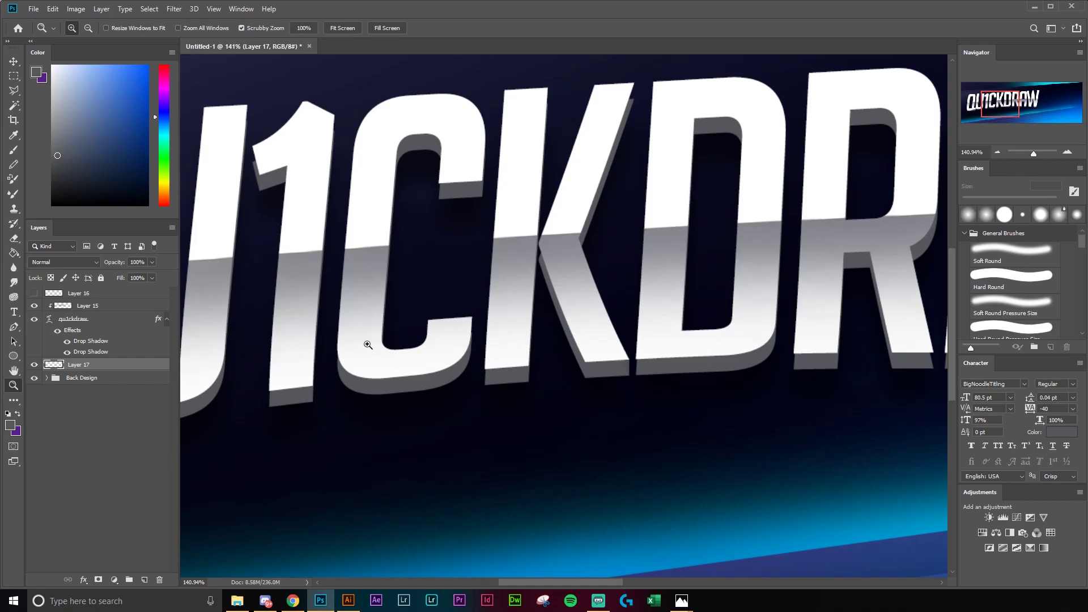
{"action": "left_click_drag", "start_coordinate": [520, 332], "coordinate": [655, 364]}
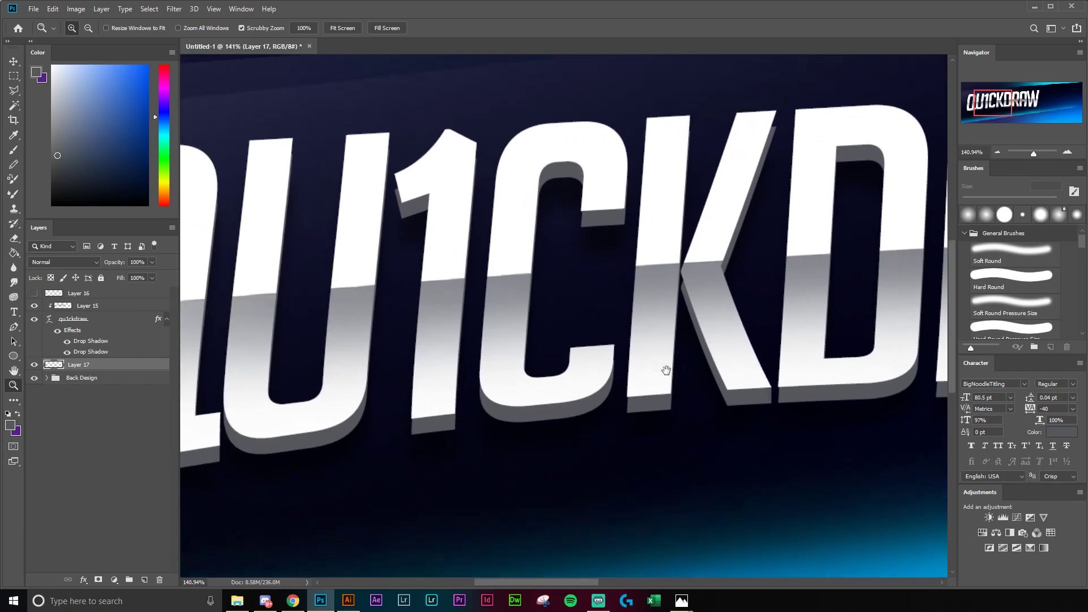
{"action": "left_click_drag", "start_coordinate": [481, 400], "coordinate": [698, 318]}
{"action": "left_click_drag", "start_coordinate": [685, 236], "coordinate": [740, 231]}
{"action": "left_click_drag", "start_coordinate": [686, 208], "coordinate": [672, 266]}
{"action": "key", "text": "p"}
{"action": "left_click", "coordinate": [601, 223]}
{"action": "left_click", "coordinate": [602, 262]}
{"action": "left_click", "coordinate": [629, 258]}
{"action": "left_click", "coordinate": [601, 223]}
{"action": "right_click", "coordinate": [608, 241]}
{"action": "key", "text": "Return"}
{"action": "key", "text": "b"}
{"action": "left_click_drag", "start_coordinate": [722, 182], "coordinate": [556, 266]}
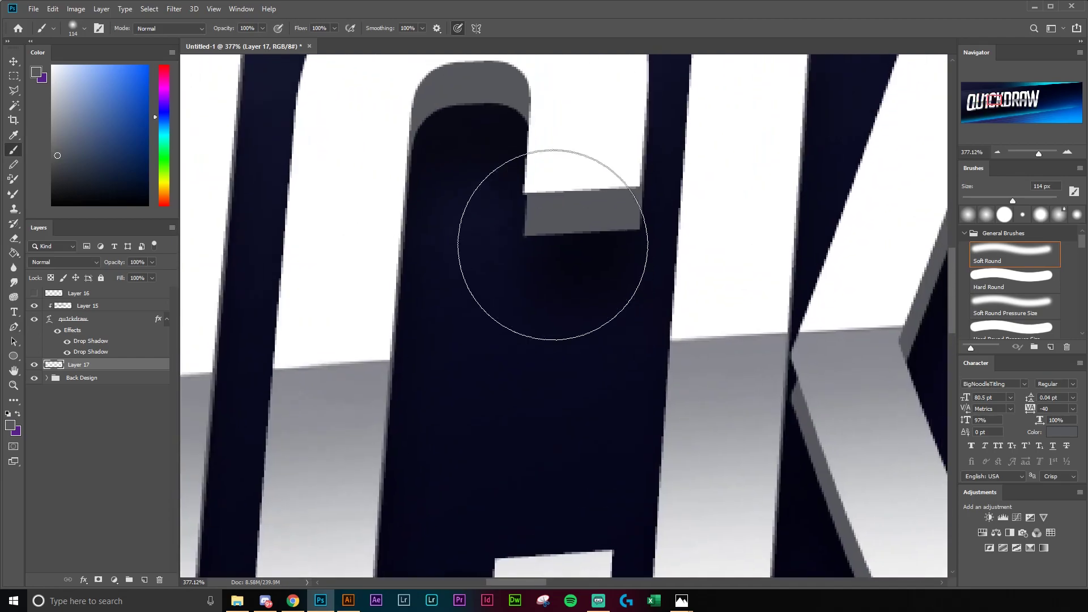
- Outline the thin gap at the inner end of the C's upper arm extrusion, select it and paint it grey
{"action": "key", "text": "p"}
{"action": "left_click", "coordinate": [523, 194]}
{"action": "left_click", "coordinate": [526, 234]}
{"action": "left_click", "coordinate": [529, 194]}
{"action": "left_click", "coordinate": [523, 194]}
{"action": "right_click", "coordinate": [527, 199]}
{"action": "left_click", "coordinate": [781, 160]}
{"action": "key", "text": "b"}
{"action": "left_click", "coordinate": [510, 214]}
{"action": "key", "text": "m"}
- Outline the gap where the K's leg meets its stem, convert the path to a selection and paint it grey
{"action": "left_click_drag", "start_coordinate": [680, 362], "coordinate": [392, 243]}
{"action": "key", "text": "p"}
{"action": "left_click", "coordinate": [490, 248]}
{"action": "left_click", "coordinate": [504, 287]}
{"action": "left_click", "coordinate": [524, 256]}
{"action": "left_click", "coordinate": [490, 234]}
{"action": "left_click", "coordinate": [149, 28]}
{"action": "key", "text": "Return"}
{"action": "key", "text": "b"}
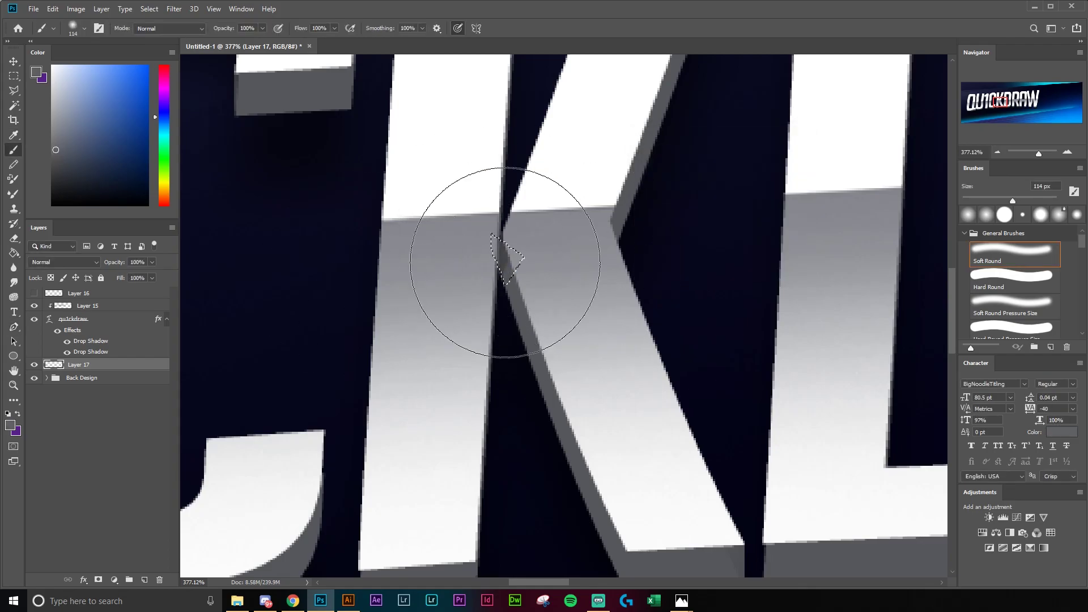
{"action": "left_click_drag", "start_coordinate": [718, 406], "coordinate": [551, 319]}
{"action": "key", "text": "m"}
- Outline the next extrusion gap to the right of the K, select it and paint it with a slightly adjusted grey
{"action": "left_click_drag", "start_coordinate": [779, 335], "coordinate": [631, 374]}
{"action": "scroll", "coordinate": [566, 351], "scroll_direction": "up", "scroll_amount": 9}
{"action": "key", "text": "p"}
{"action": "left_click", "coordinate": [434, 273]}
{"action": "left_click", "coordinate": [433, 317]}
{"action": "left_click", "coordinate": [414, 319]}
{"action": "left_click", "coordinate": [434, 273]}
{"action": "left_click", "coordinate": [149, 28]}
{"action": "key", "text": "Return"}
{"action": "key", "text": "b"}
{"action": "left_click", "coordinate": [57, 146]}
{"action": "left_click", "coordinate": [436, 325]}
{"action": "left_click", "coordinate": [56, 148]}
{"action": "left_click", "coordinate": [414, 294]}
{"action": "key", "text": "m"}
- Patch two more narrow gaps in the extrusion of the title's right half by painting Pen-drawn selections grey
{"action": "left_click_drag", "start_coordinate": [666, 558], "coordinate": [663, 194]}
{"action": "left_click_drag", "start_coordinate": [884, 567], "coordinate": [558, 332]}
{"action": "key", "text": "p"}
{"action": "left_click", "coordinate": [530, 402]}
{"action": "left_click", "coordinate": [531, 444]}
{"action": "left_click", "coordinate": [542, 401]}
{"action": "left_click", "coordinate": [530, 402]}
{"action": "left_click", "coordinate": [149, 28]}
{"action": "key", "text": "Return"}
{"action": "key", "text": "b"}
{"action": "left_click", "coordinate": [530, 419]}
{"action": "key", "text": "m"}
{"action": "left_click", "coordinate": [664, 472]}
{"action": "left_click", "coordinate": [650, 421]}
{"action": "left_click", "coordinate": [664, 430]}
{"action": "left_click", "coordinate": [146, 28]}
{"action": "key", "text": "Return"}
{"action": "key", "text": "b"}
{"action": "left_click", "coordinate": [667, 381]}
{"action": "key", "text": "m"}
- Close two further thin slivers in the extrusion with small Pen selections painted in the same grey
{"action": "left_click_drag", "start_coordinate": [717, 550], "coordinate": [405, 182]}
{"action": "key", "text": "p"}
{"action": "left_click", "coordinate": [398, 429]}
{"action": "left_click", "coordinate": [399, 471]}
{"action": "left_click", "coordinate": [402, 429]}
{"action": "left_click", "coordinate": [398, 429]}
{"action": "left_click", "coordinate": [146, 28]}
{"action": "key", "text": "Return"}
{"action": "key", "text": "b"}
{"action": "left_click", "coordinate": [473, 386]}
{"action": "key", "text": "m"}
{"action": "key", "text": "p"}
{"action": "left_click", "coordinate": [648, 474]}
{"action": "left_click", "coordinate": [647, 431]}
{"action": "left_click", "coordinate": [657, 432]}
{"action": "left_click", "coordinate": [147, 27]}
{"action": "left_click", "coordinate": [646, 439]}
{"action": "key", "text": "m"}
- Outline the sliver beside the W's upper-right tip, convert it to a selection and paint it grey
{"action": "left_click_drag", "start_coordinate": [884, 295], "coordinate": [486, 391]}
{"action": "key", "text": "z"}
{"action": "mouse_move", "coordinate": [652, 363]}
{"action": "left_mouse_down"}
{"action": "mouse_move", "coordinate": [600, 350]}
{"action": "mouse_move", "coordinate": [509, 558]}
{"action": "left_mouse_up"}
{"action": "left_click_drag", "start_coordinate": [572, 175], "coordinate": [659, 177]}
{"action": "key", "text": "p"}
{"action": "left_click", "coordinate": [648, 163]}
{"action": "left_click", "coordinate": [649, 225]}
{"action": "left_click", "coordinate": [635, 234]}
{"action": "left_click", "coordinate": [648, 164]}
{"action": "left_click", "coordinate": [147, 28]}
{"action": "left_click", "coordinate": [785, 158]}
{"action": "key", "text": "b"}
{"action": "left_click", "coordinate": [636, 194]}
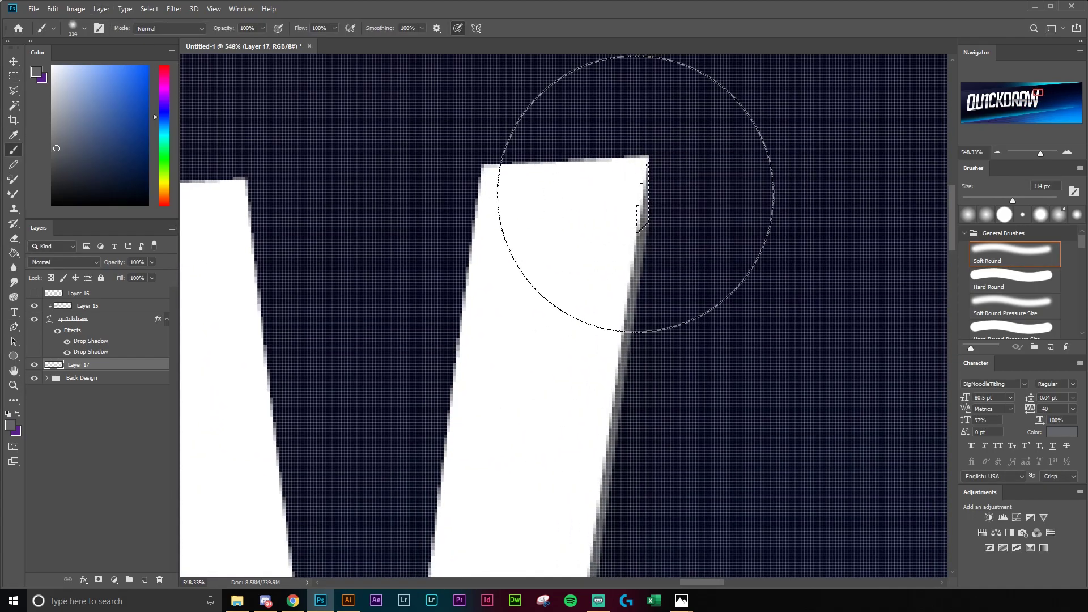
- Check the patched extrusion on the whole title and show the highlight layer again
{"action": "key", "text": "z"}
{"action": "key", "text": "ctrl+0"}
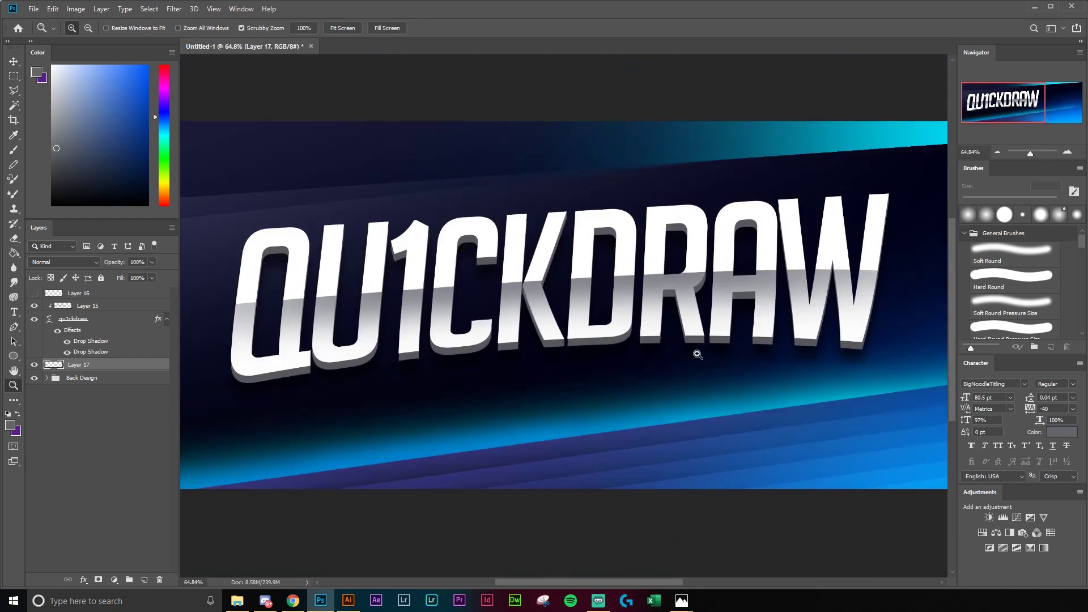
{"action": "scroll", "coordinate": [711, 381], "scroll_direction": "down", "scroll_amount": 2}
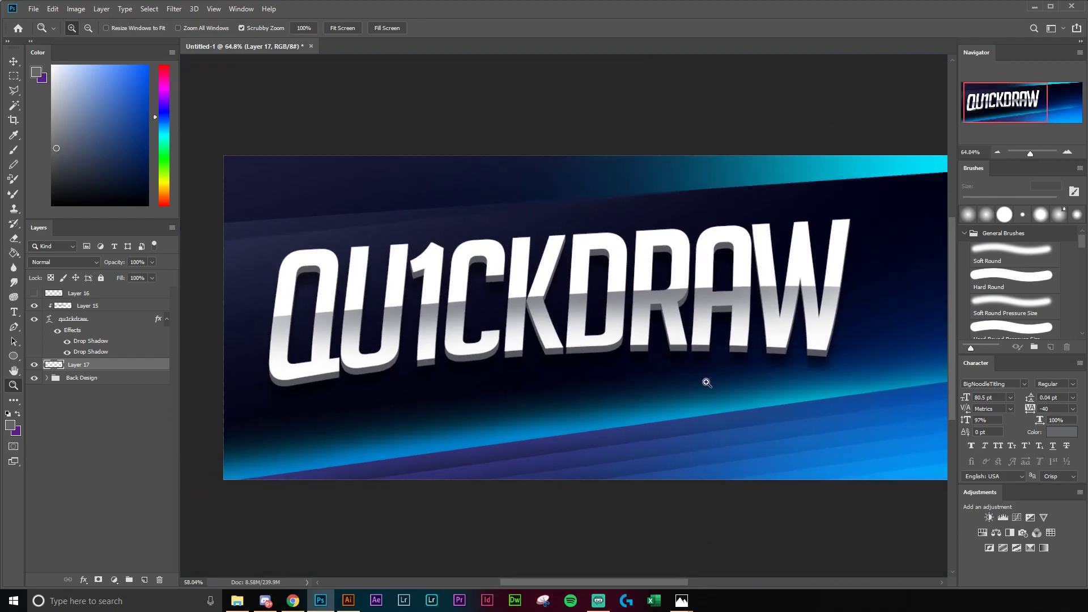
{"action": "key", "text": "v"}
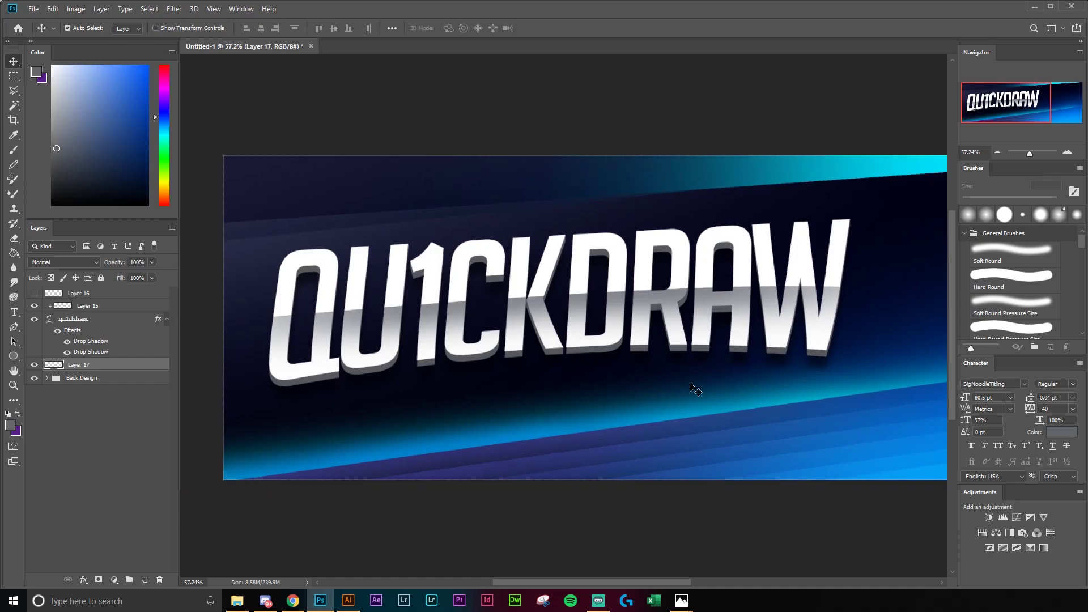
{"action": "key", "text": "ctrl+minus"}
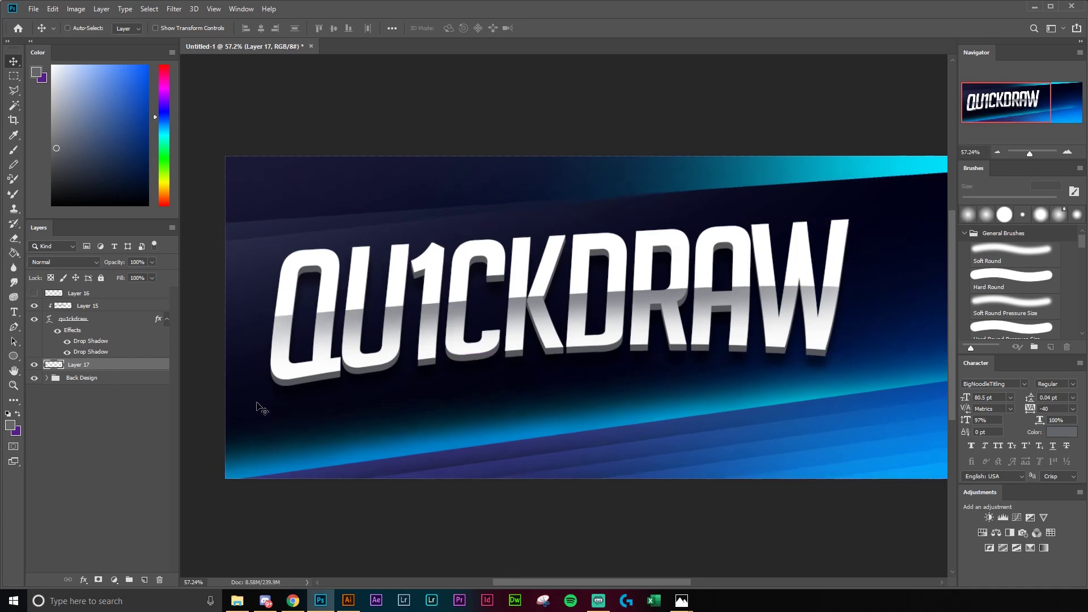
{"action": "key", "text": "ctrl+minus"}
{"action": "left_click_drag", "start_coordinate": [520, 344], "coordinate": [472, 348]}
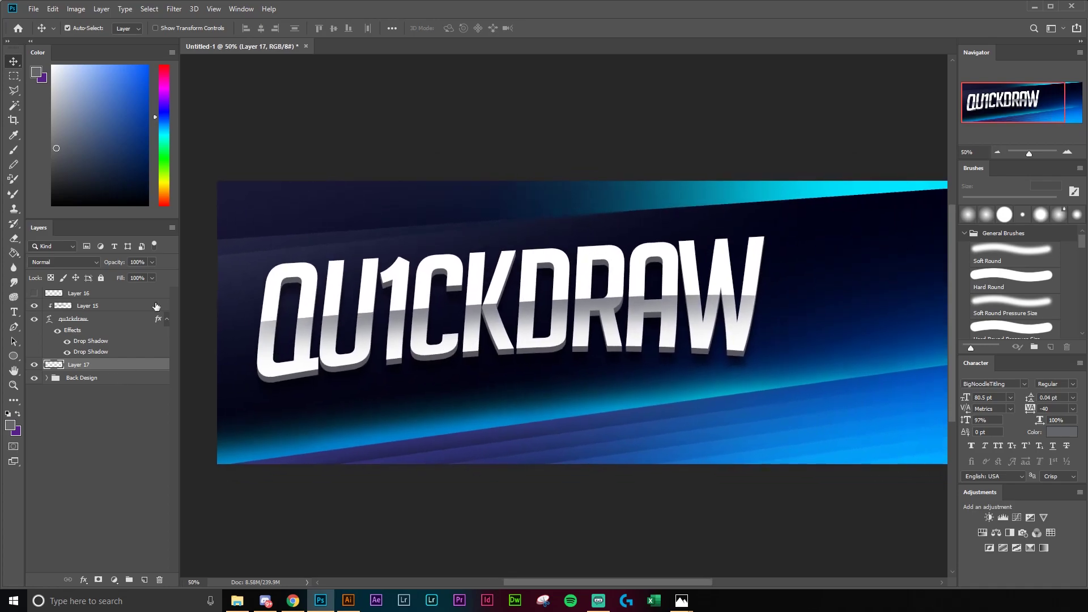
{"action": "left_click", "coordinate": [34, 294]}
{"action": "scroll", "coordinate": [680, 400], "scroll_direction": "right", "scroll_amount": 3}
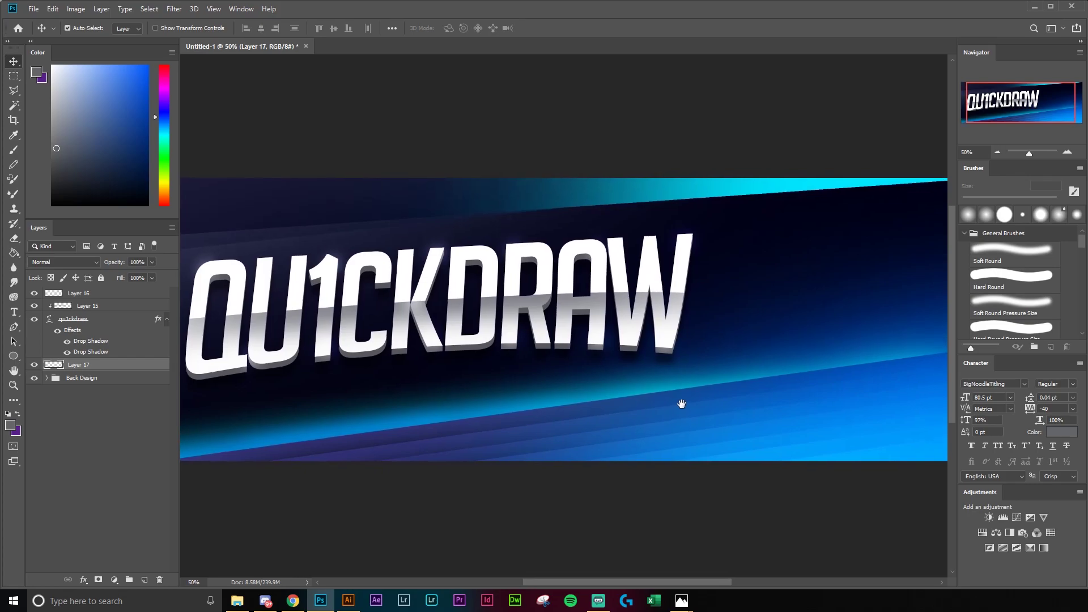
- Add a new layer above the highlight layer at the top of the layer stack
{"action": "left_click", "coordinate": [701, 528]}
{"action": "left_click_drag", "start_coordinate": [763, 422], "coordinate": [804, 430]}
{"action": "left_click_drag", "start_coordinate": [687, 391], "coordinate": [757, 383]}
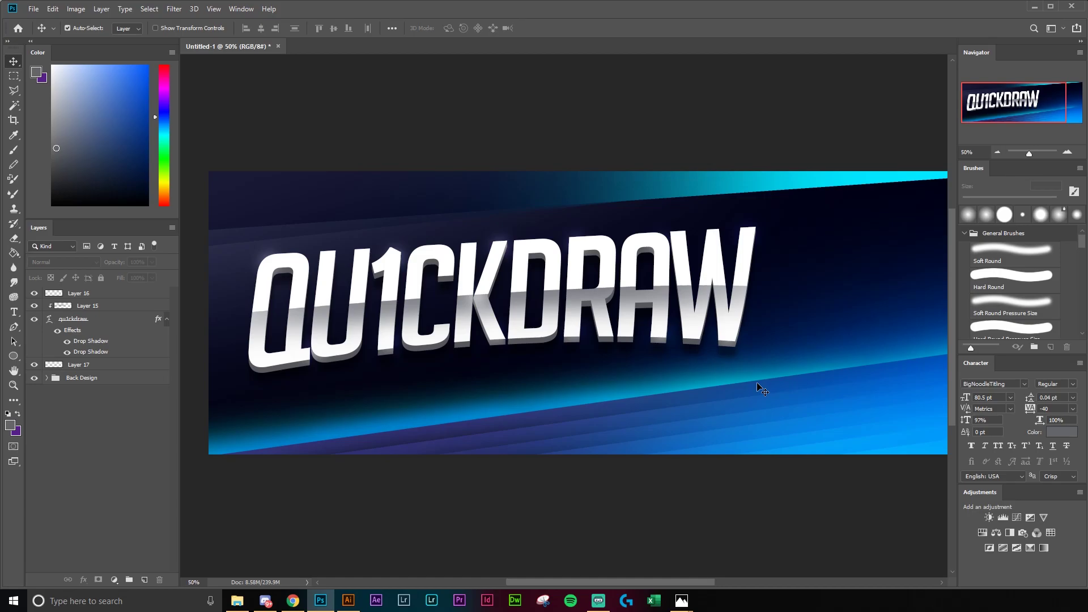
{"action": "left_click_drag", "start_coordinate": [751, 382], "coordinate": [655, 389]}
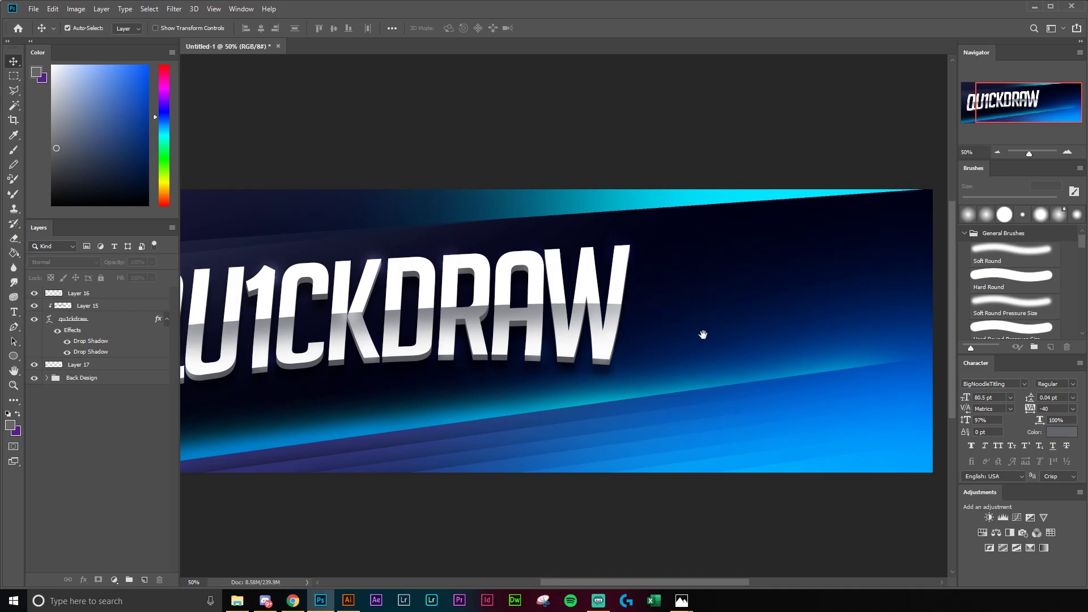
{"action": "left_click_drag", "start_coordinate": [702, 335], "coordinate": [690, 336]}
{"action": "left_click", "coordinate": [142, 294]}
{"action": "left_click", "coordinate": [144, 582]}
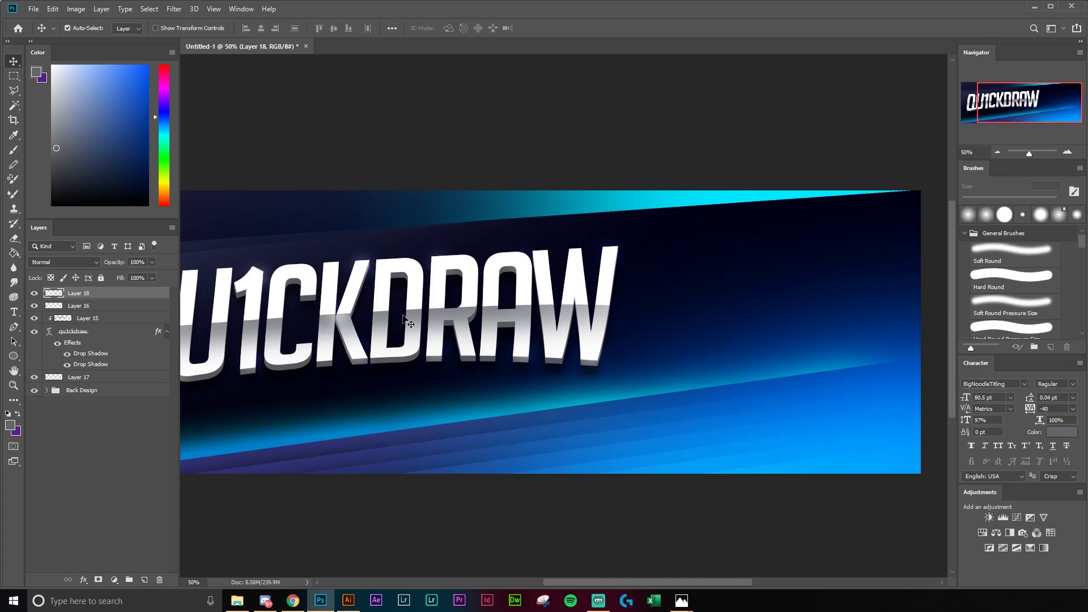
- Start a text line on the dark area beside the W in white Arial Regular at 10.5 pt
{"action": "key", "text": "t"}
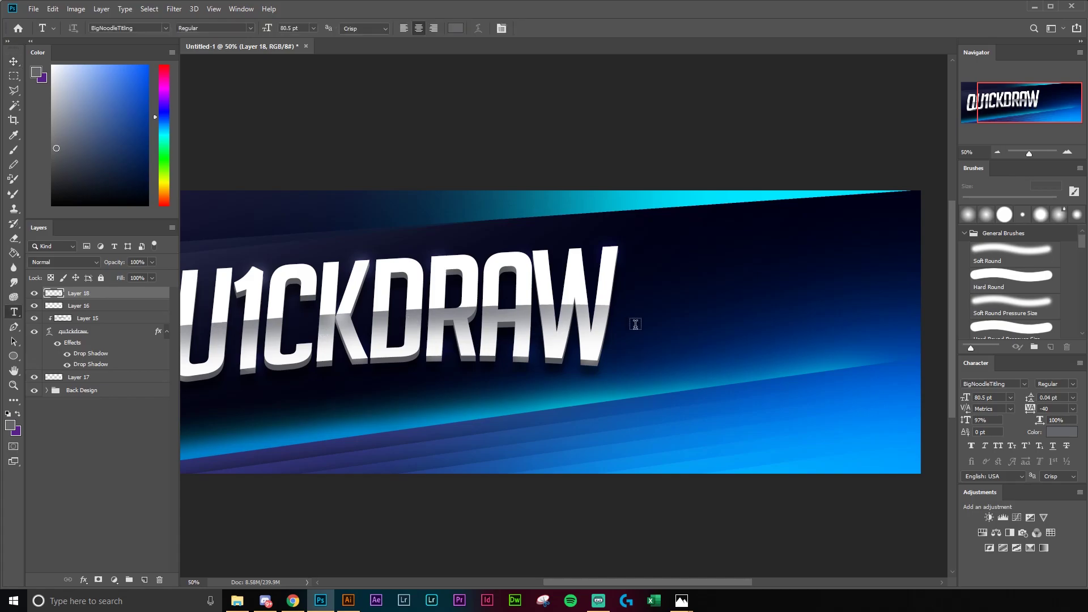
{"action": "left_click", "coordinate": [691, 316]}
{"action": "left_click_drag", "start_coordinate": [270, 30], "coordinate": [237, 31]}
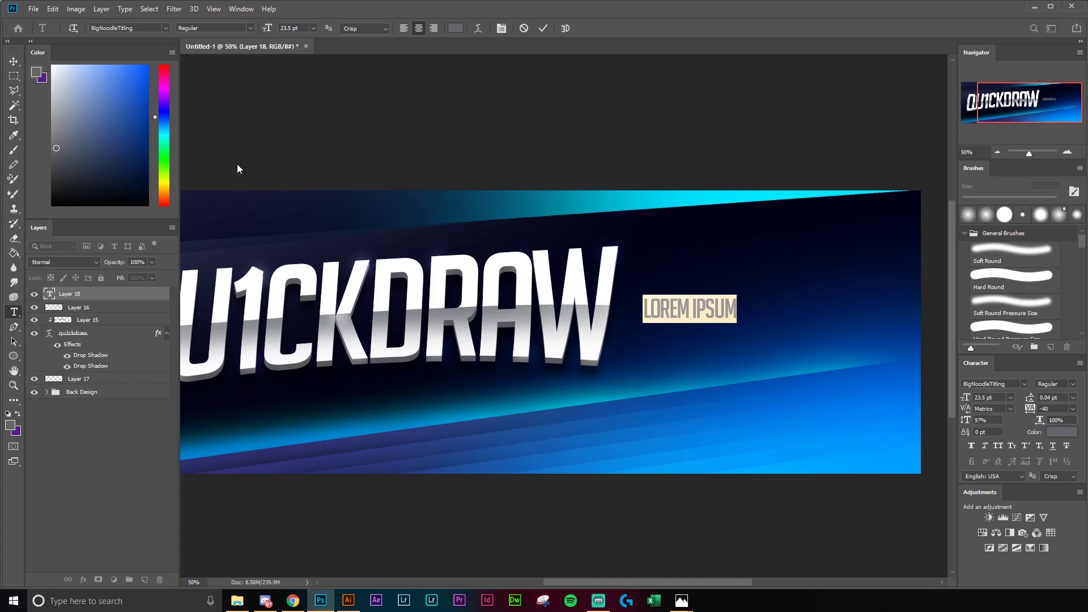
{"action": "left_click", "coordinate": [165, 27]}
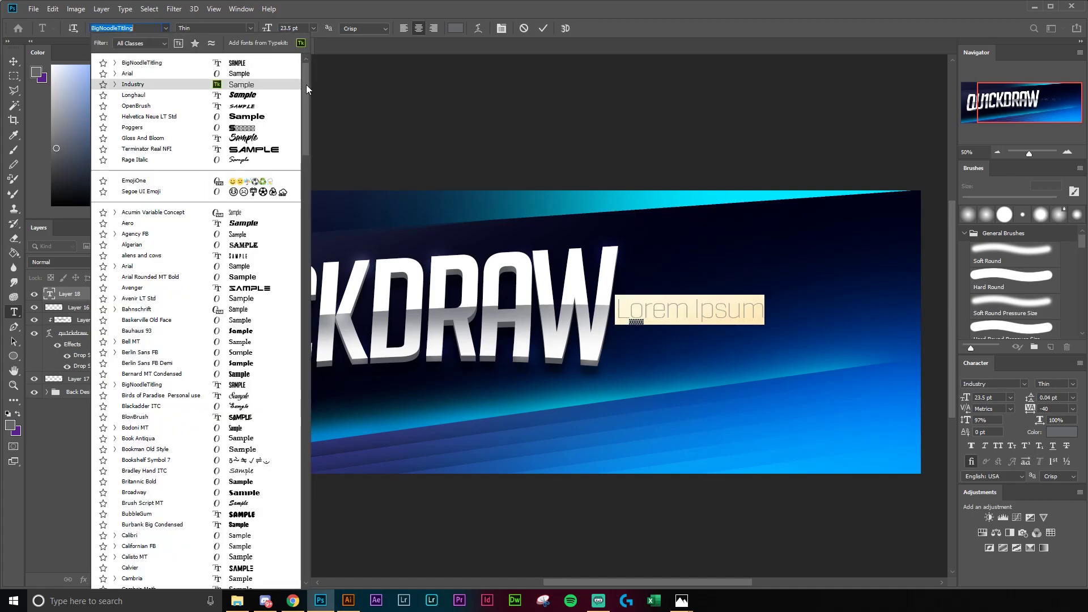
{"action": "left_click_drag", "start_coordinate": [306, 90], "coordinate": [308, 83]}
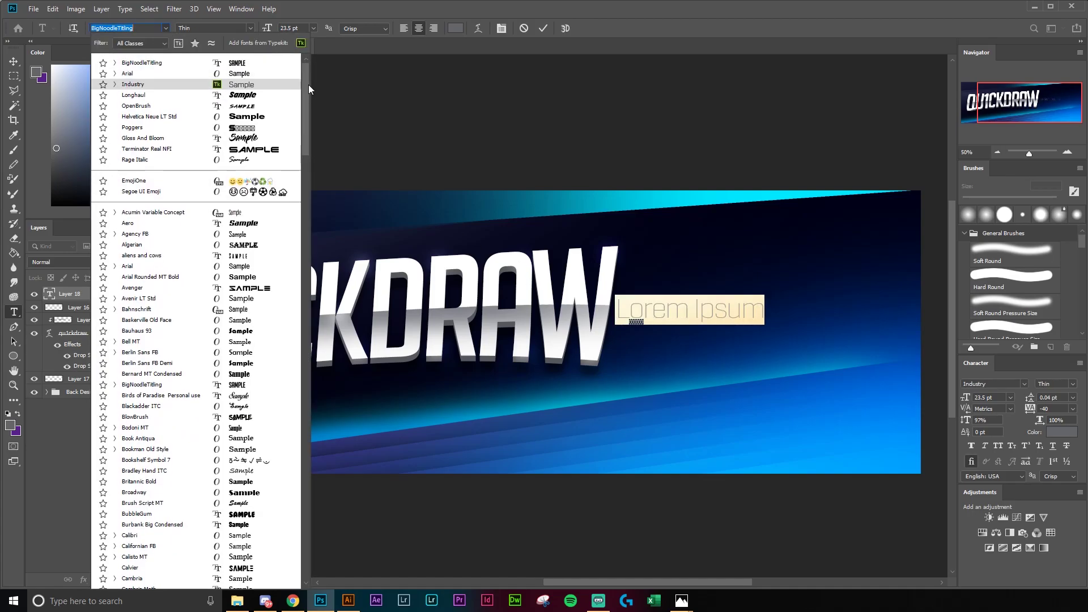
{"action": "left_click", "coordinate": [145, 267]}
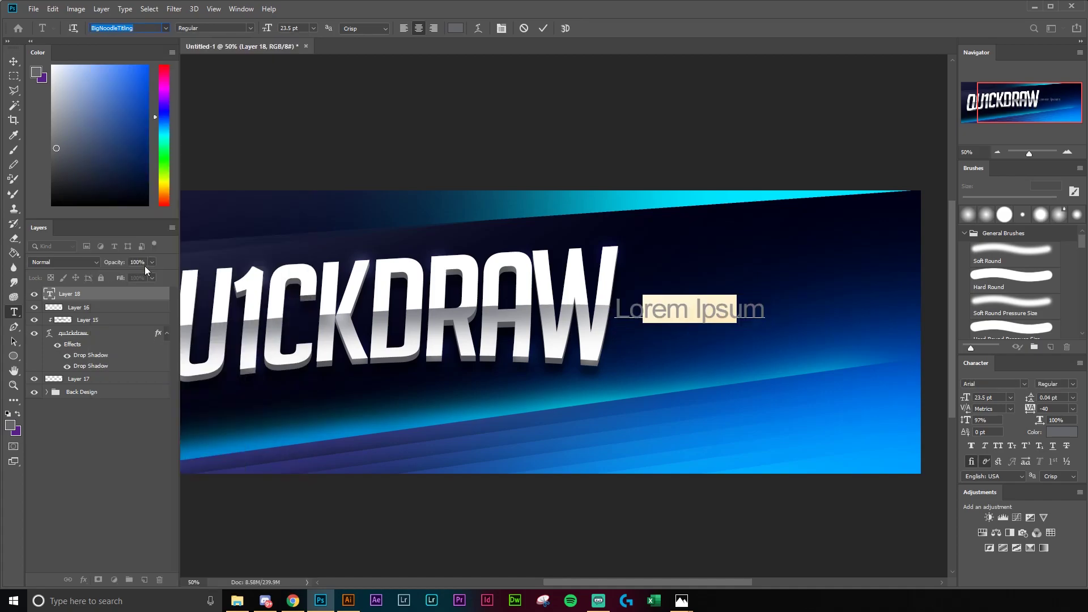
{"action": "left_click_drag", "start_coordinate": [271, 30], "coordinate": [271, 30]}
{"action": "left_click", "coordinate": [455, 29]}
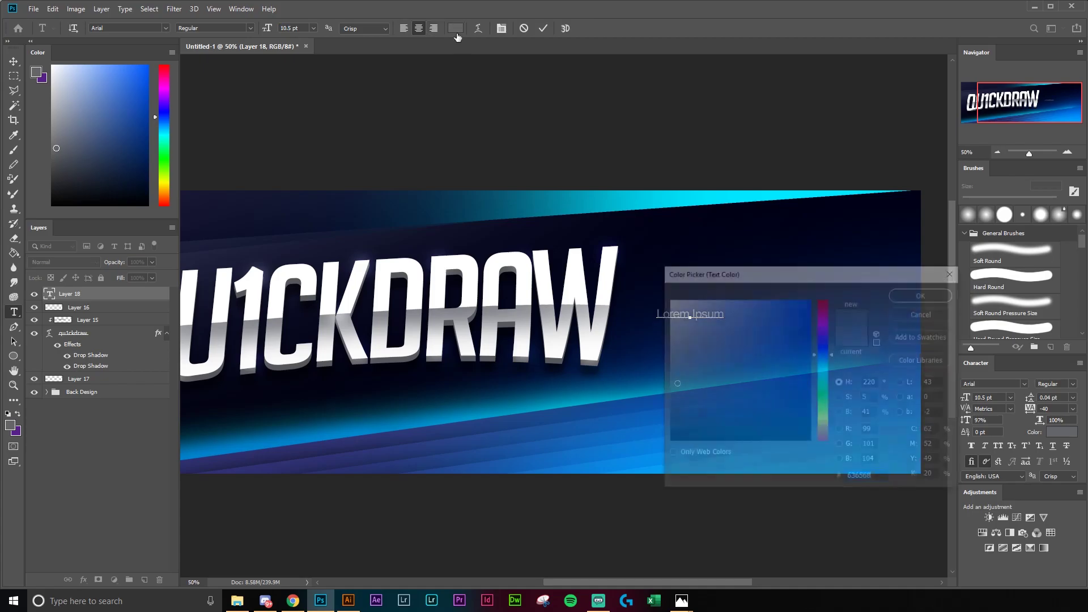
{"action": "left_click", "coordinate": [939, 297]}
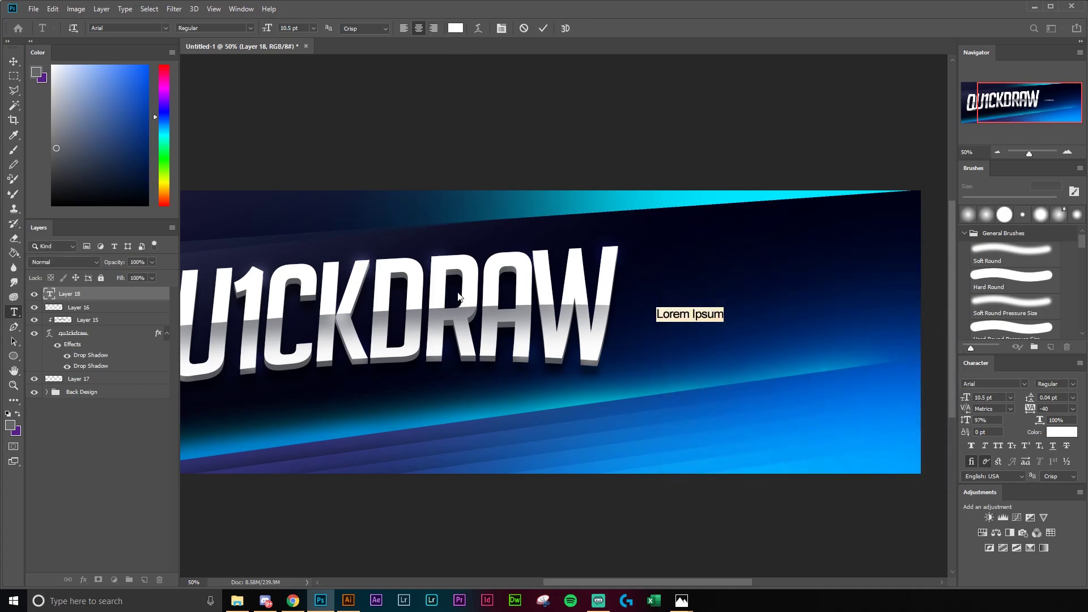
- Enter "SSBU Manager for FURY | Owner of Mako" as the tagline and move it clear of the W
{"action": "type", "text": "SSBU Manager for FURY | Owner of Mako"}
{"action": "left_click", "coordinate": [14, 60]}
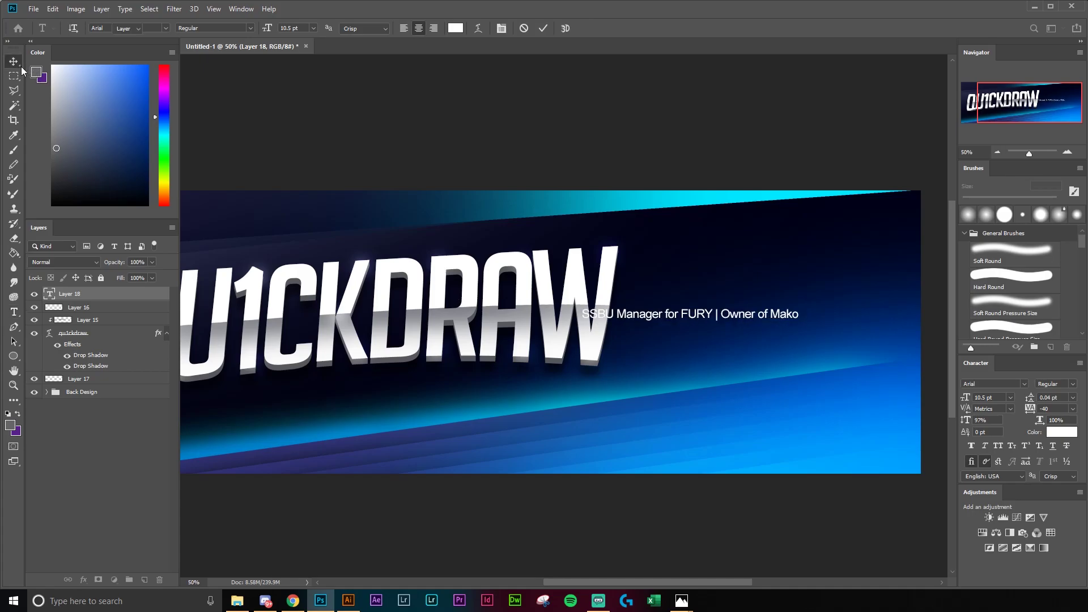
{"action": "left_click_drag", "start_coordinate": [719, 317], "coordinate": [787, 324]}
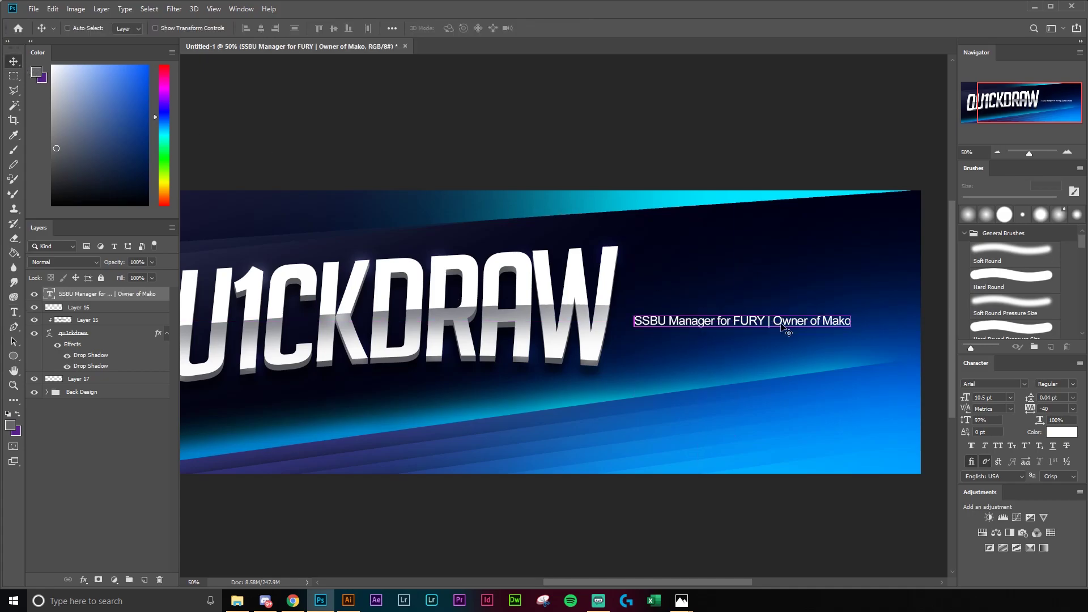
- Scale the tagline to about 81% and skew it vertically by about -1.84° to follow the title's slant, moving it slightly up and away from the W
{"action": "key", "text": "ctrl+t"}
{"action": "left_click_drag", "start_coordinate": [865, 320], "coordinate": [830, 320]}
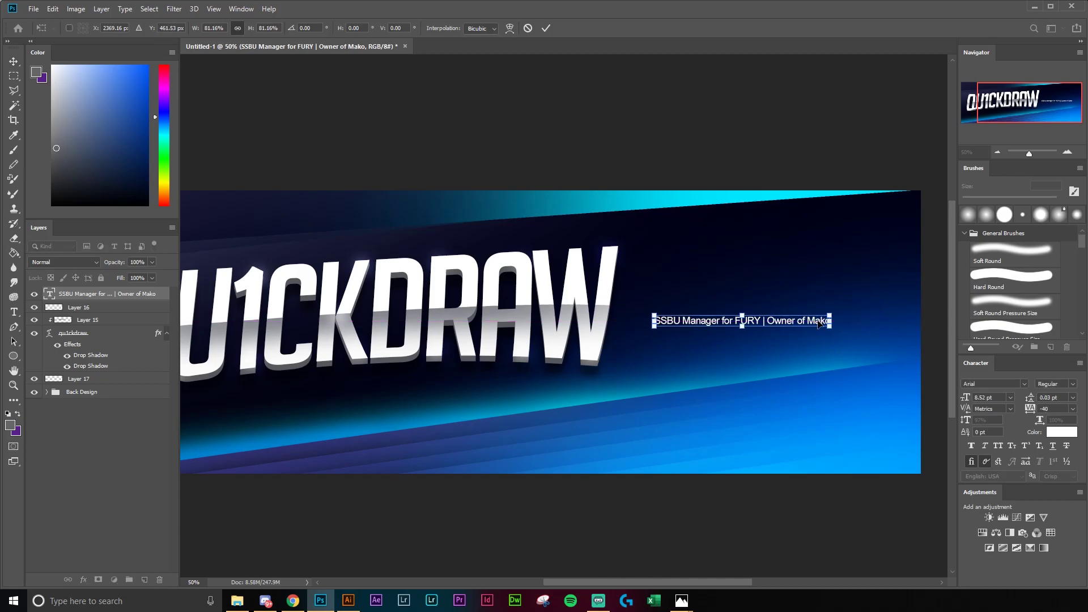
{"action": "left_click_drag", "start_coordinate": [440, 382], "coordinate": [544, 376]}
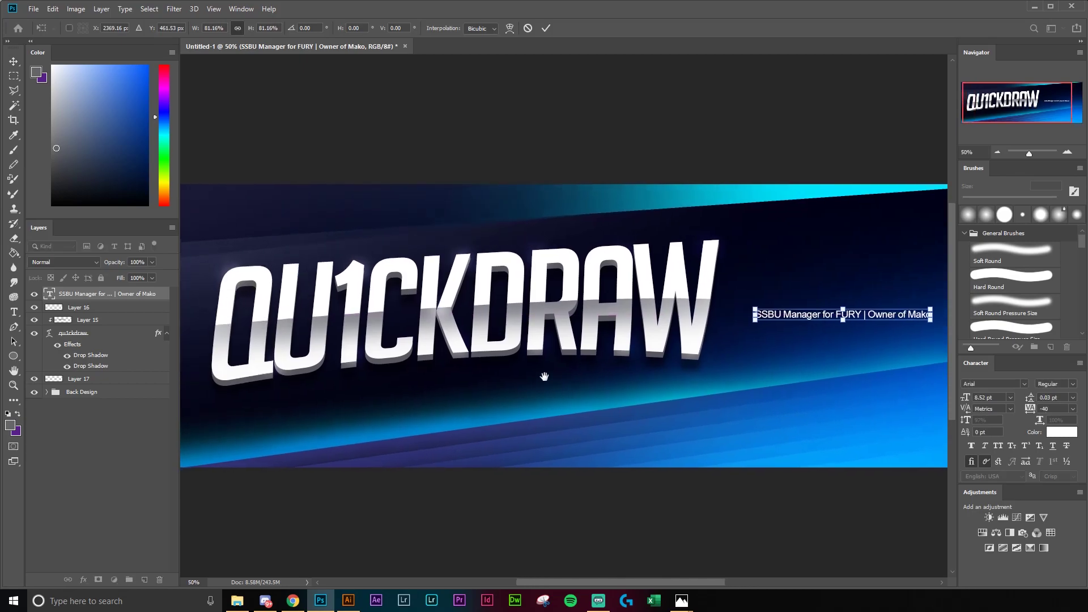
{"action": "left_click_drag", "start_coordinate": [786, 304], "coordinate": [654, 318]}
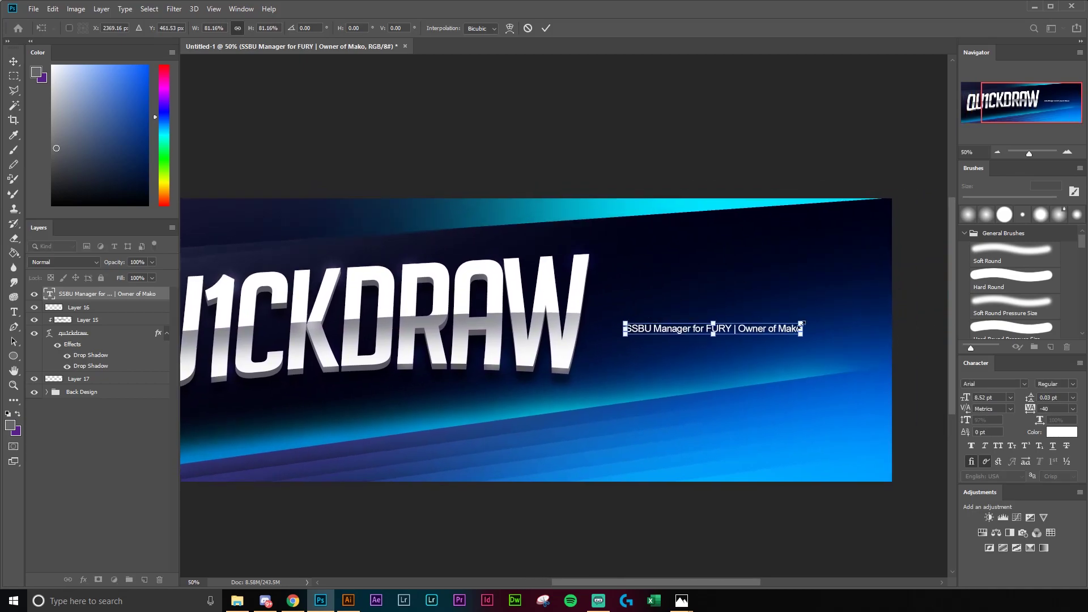
{"action": "left_click_drag", "start_coordinate": [804, 326], "coordinate": [802, 321]}
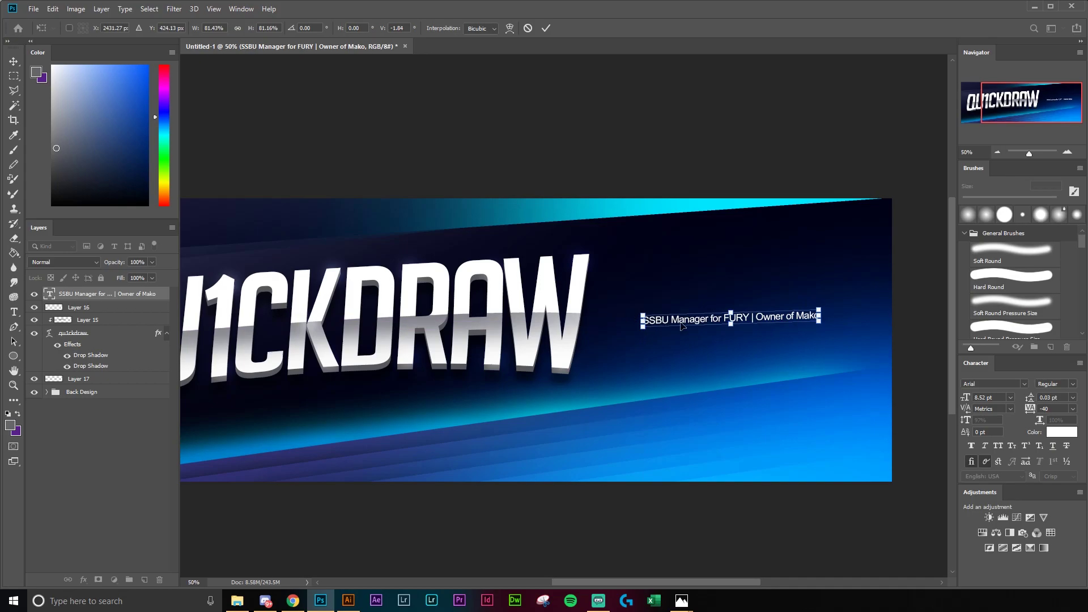
{"action": "key", "text": "Return"}
- Nudge the tagline slightly farther from the title to balance it within the dark area
{"action": "key", "text": "z"}
{"action": "left_click_drag", "start_coordinate": [816, 346], "coordinate": [791, 353]}
{"action": "left_click", "coordinate": [791, 353], "text": "alt"}
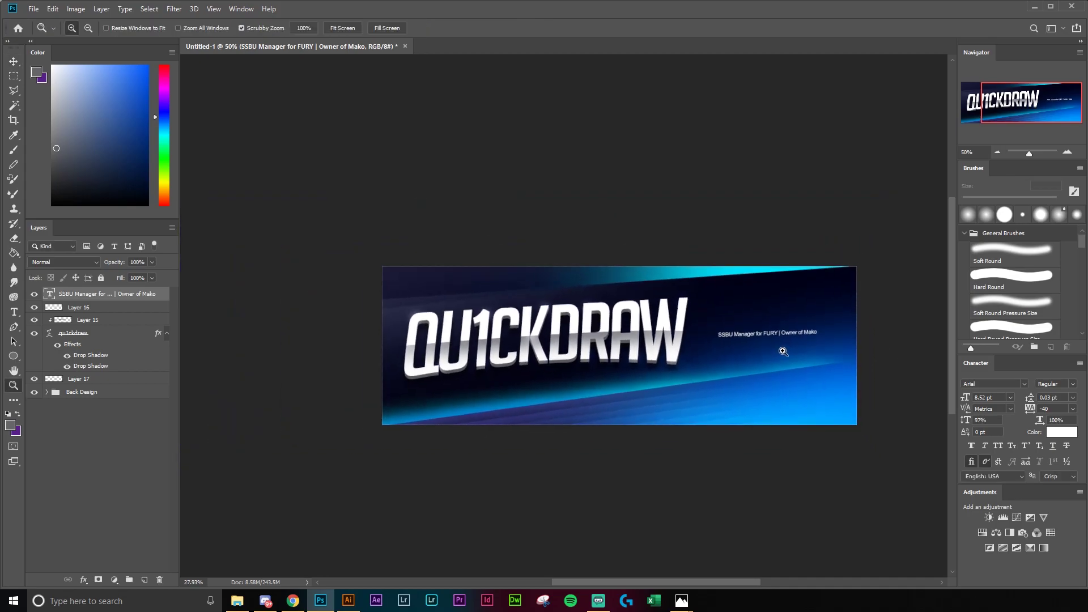
{"action": "key", "text": "v"}
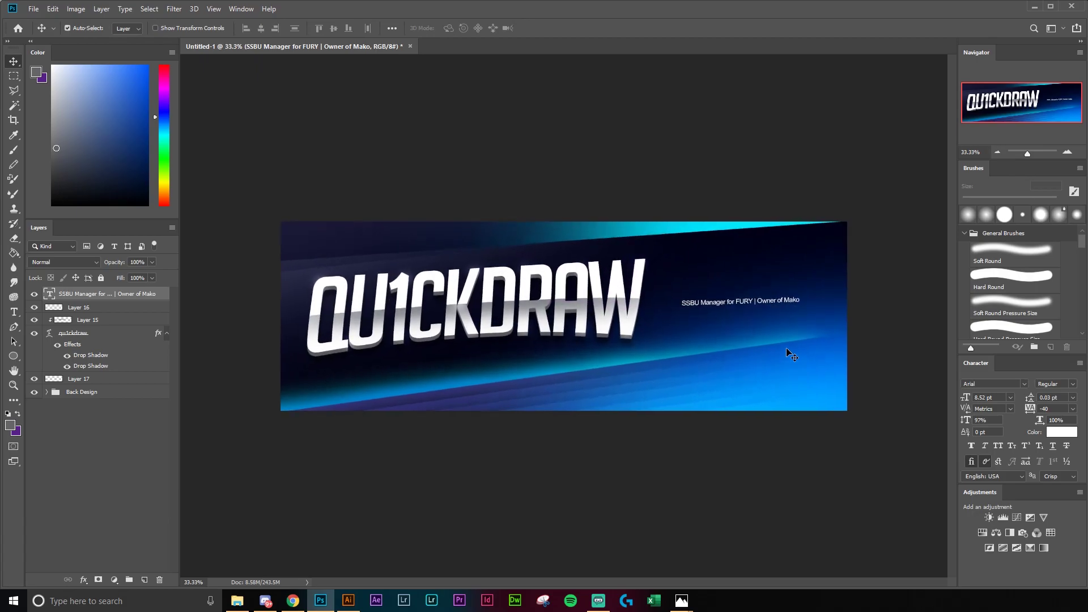
{"action": "left_click", "coordinate": [783, 471]}
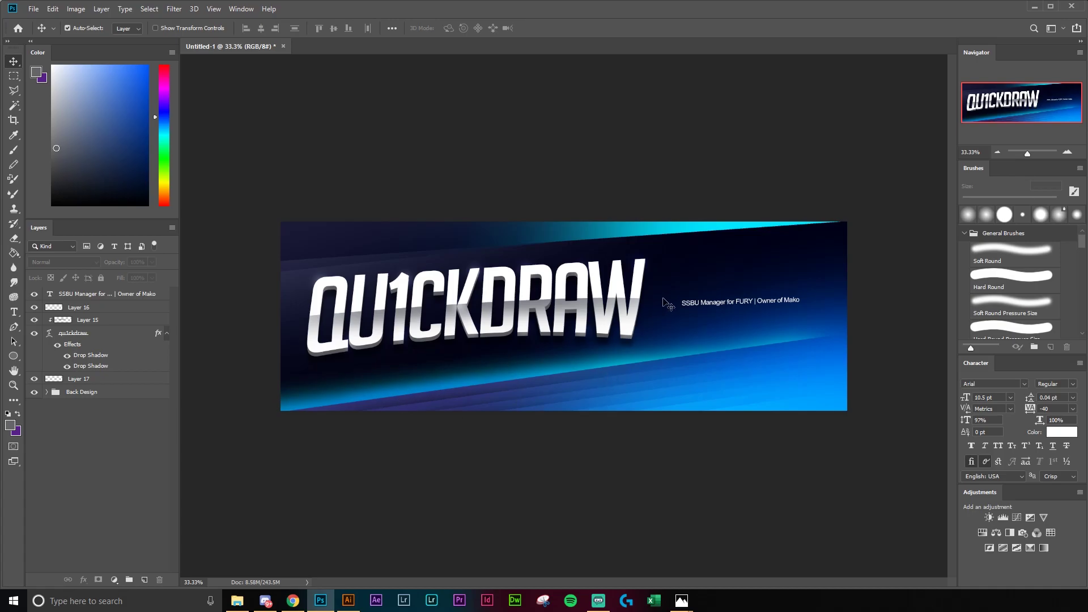
{"action": "mouse_move", "coordinate": [702, 311]}
{"action": "left_mouse_down"}
{"action": "mouse_move", "coordinate": [520, 375]}
{"action": "mouse_move", "coordinate": [437, 369]}
{"action": "mouse_move", "coordinate": [706, 297]}
{"action": "mouse_move", "coordinate": [701, 308]}
{"action": "left_mouse_up"}
{"action": "left_click", "coordinate": [489, 448]}
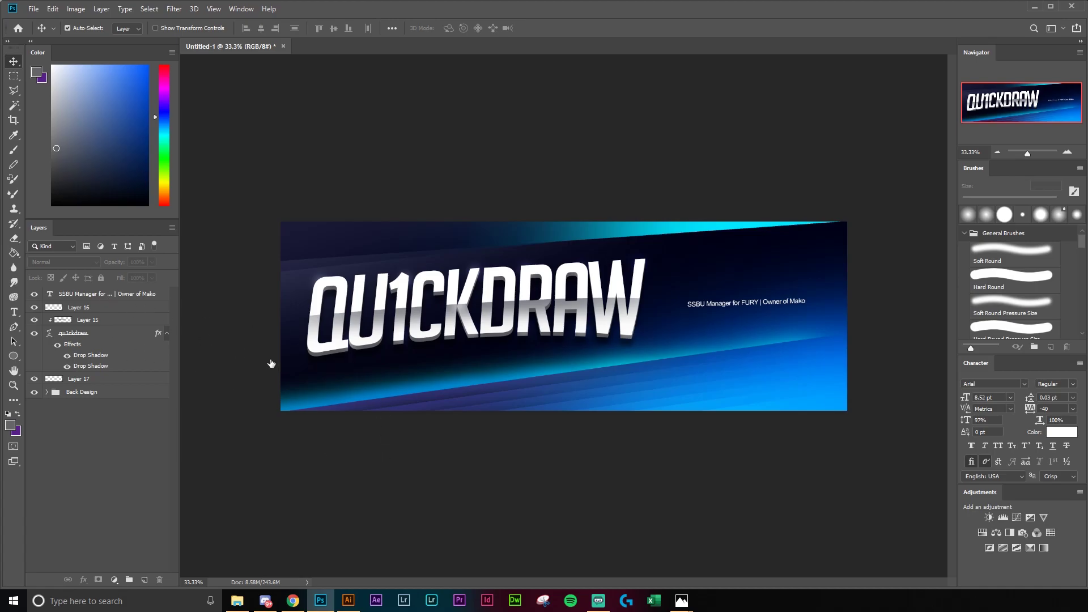
{"action": "key", "text": "ctrl+space"}
{"action": "left_click_drag", "start_coordinate": [347, 383], "coordinate": [349, 383]}
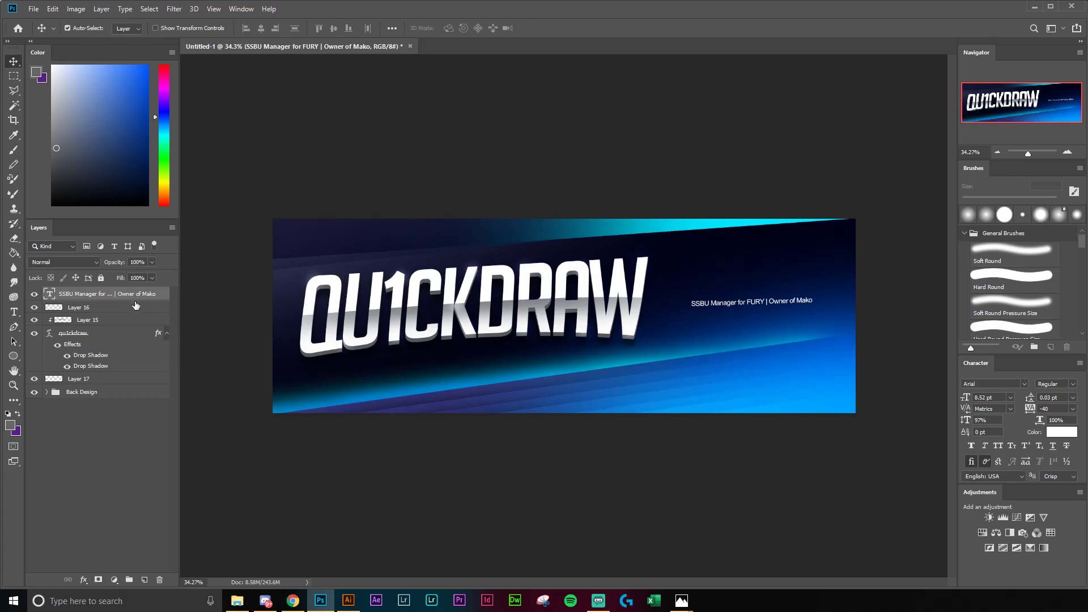
- Paste the row of sponsor logos and place it below the title on the dark band
{"action": "key", "text": "ctrl+v"}
{"action": "left_click_drag", "start_coordinate": [513, 326], "coordinate": [415, 372]}
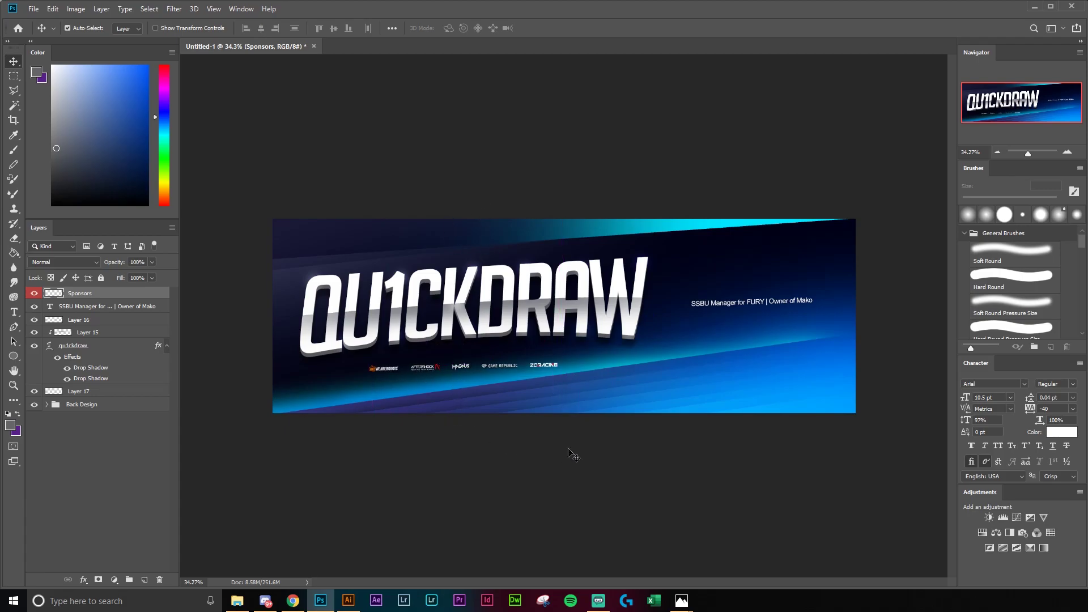
{"action": "key", "text": "ctrl"}
{"action": "key", "text": "ctrl+plus"}
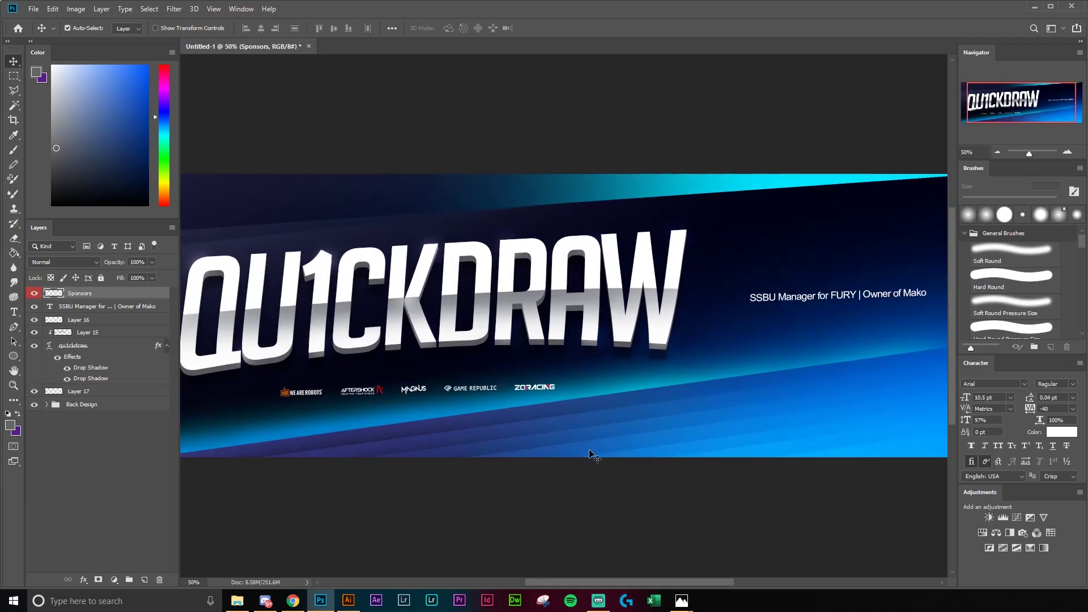
{"action": "scroll", "coordinate": [594, 456], "scroll_direction": "down", "scroll_amount": 2}
{"action": "left_click", "coordinate": [623, 493]}
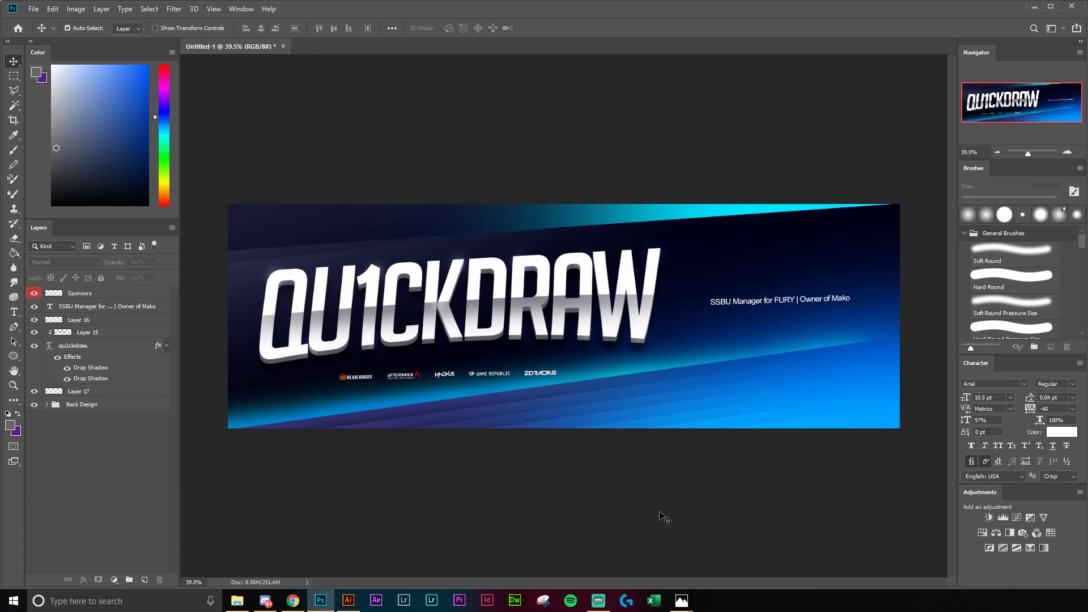
- Add a layer above Sponsors and paint a soft white glow along the banner's upper edge with a Soft Round brush at 1811 px
{"action": "left_click", "coordinate": [96, 295]}
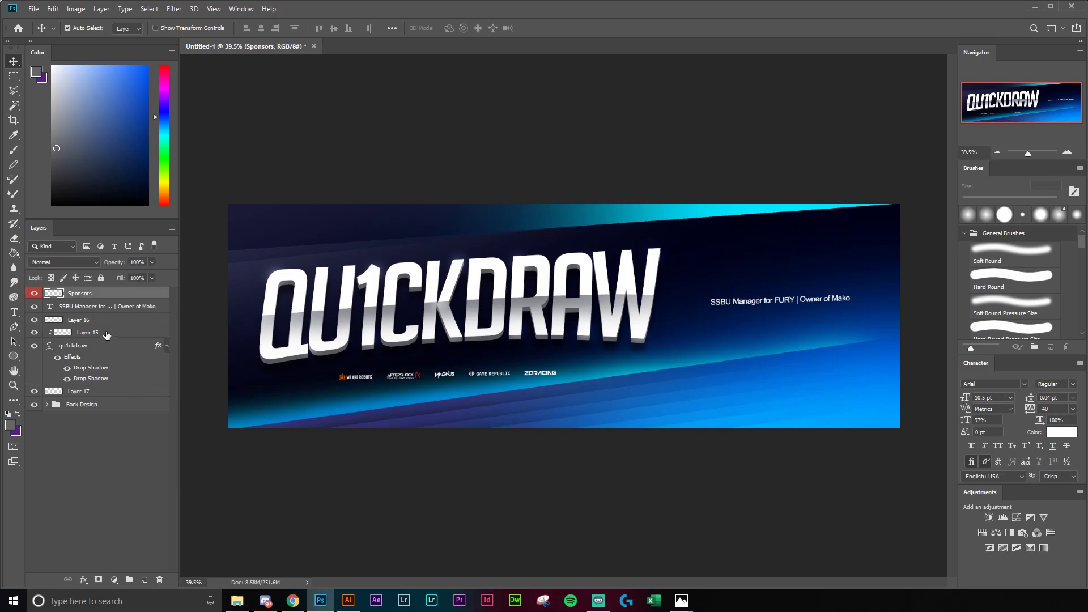
{"action": "left_click", "coordinate": [144, 580]}
{"action": "key", "text": "z"}
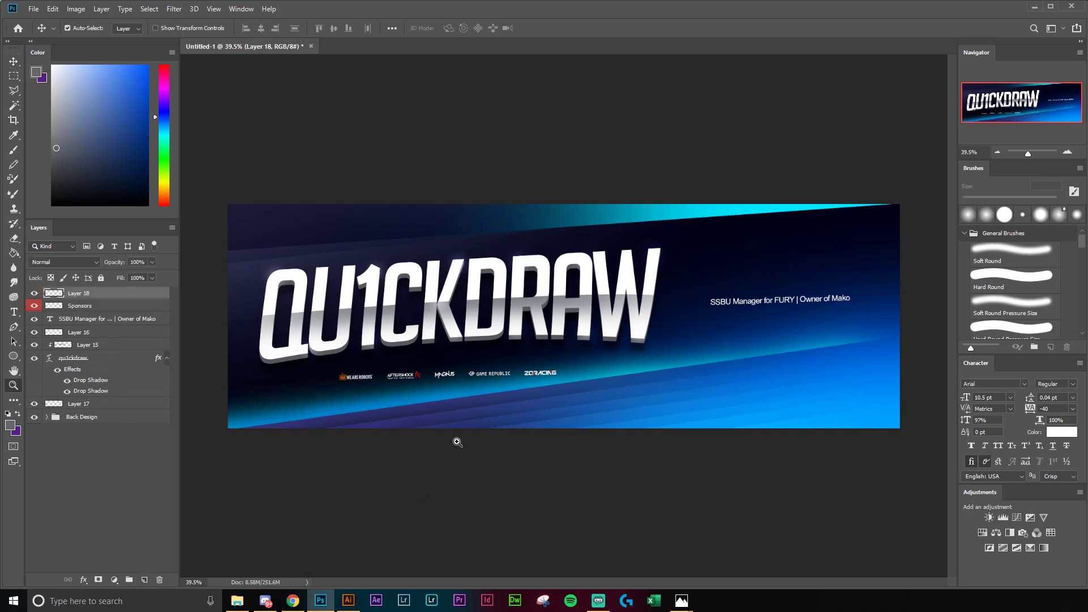
{"action": "left_click_drag", "start_coordinate": [467, 433], "coordinate": [449, 430]}
{"action": "key", "text": "b"}
{"action": "left_click", "coordinate": [330, 295], "text": "alt"}
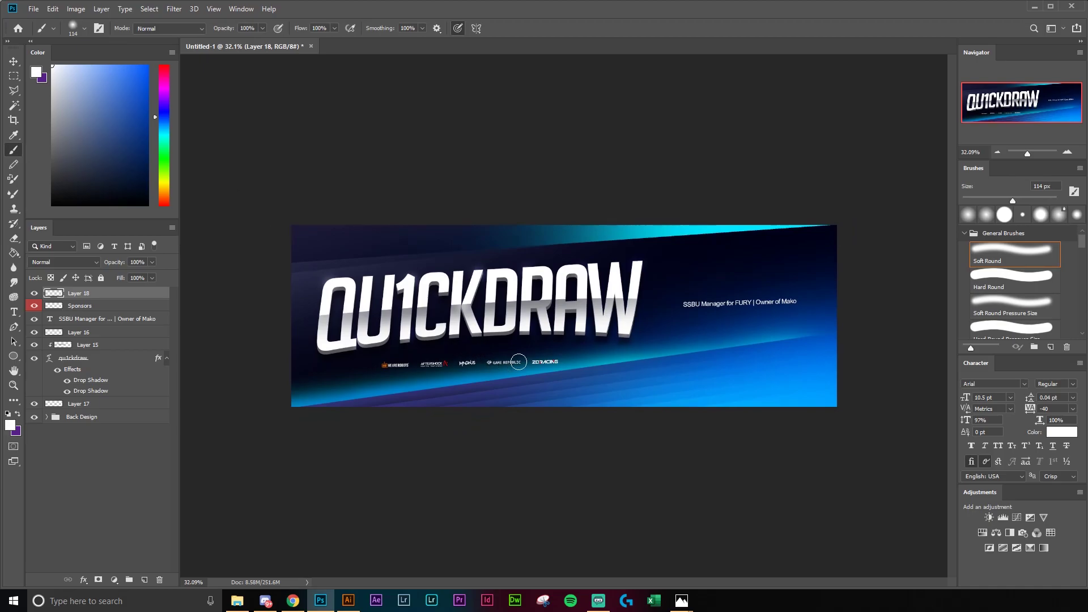
{"action": "right_click", "coordinate": [515, 363]}
{"action": "left_click_drag", "start_coordinate": [652, 379], "coordinate": [664, 378]}
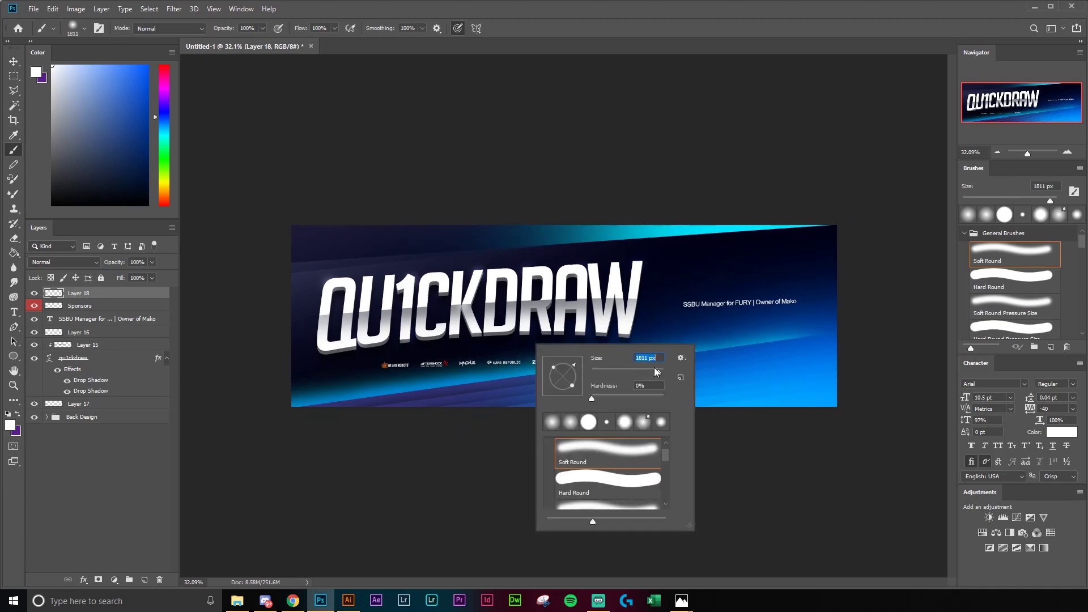
{"action": "left_click_drag", "start_coordinate": [299, 167], "coordinate": [568, 94]}
- Set the glow layer's blend mode to Soft Light and its opacity to 21%
{"action": "left_click", "coordinate": [59, 264]}
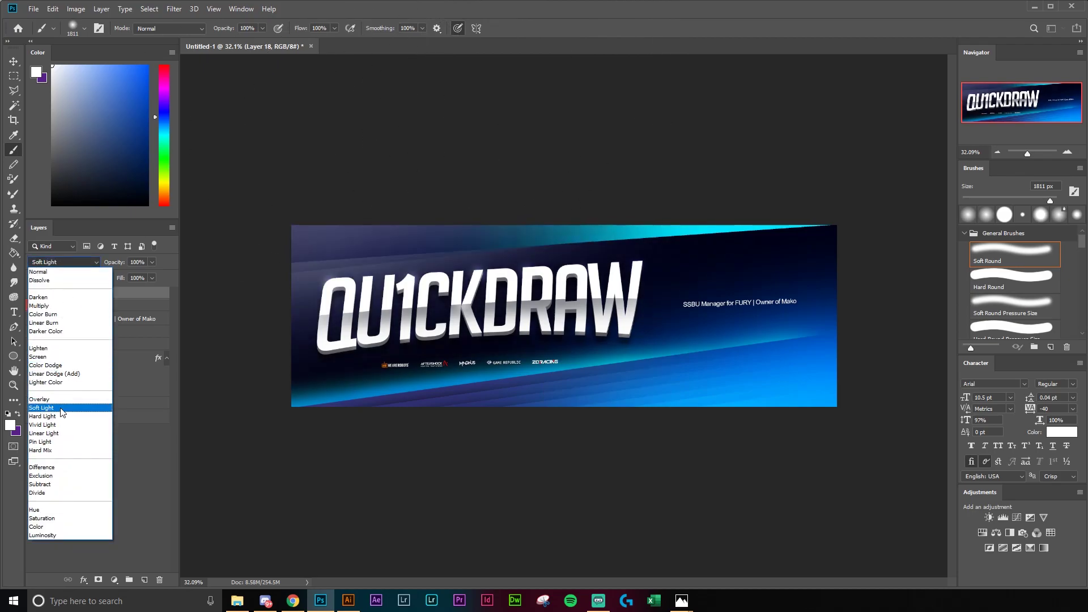
{"action": "left_click", "coordinate": [61, 408]}
{"action": "left_click", "coordinate": [152, 262]}
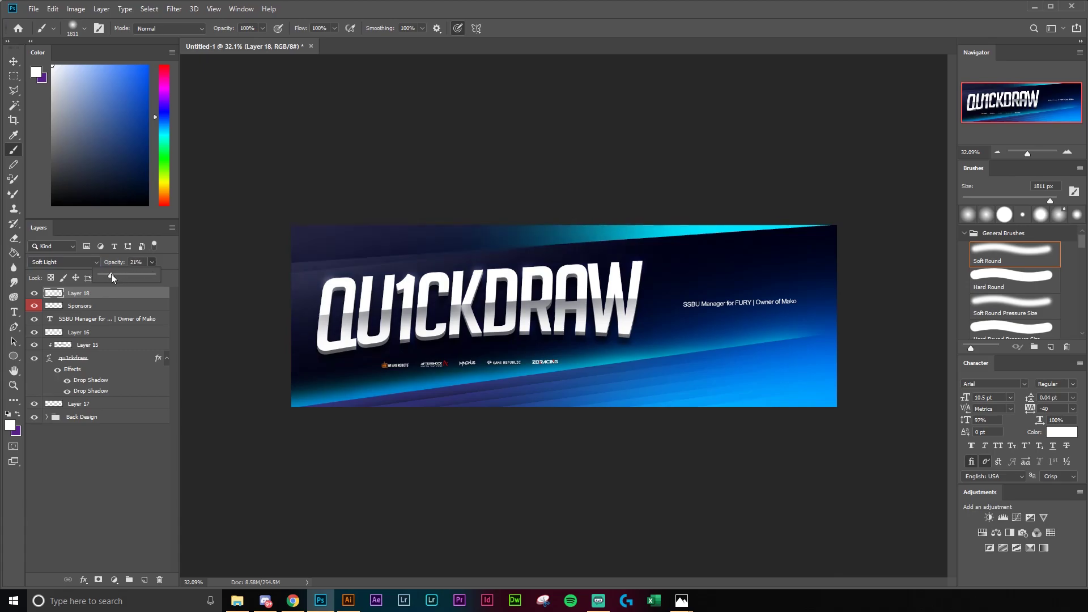
{"action": "left_click", "coordinate": [114, 305]}
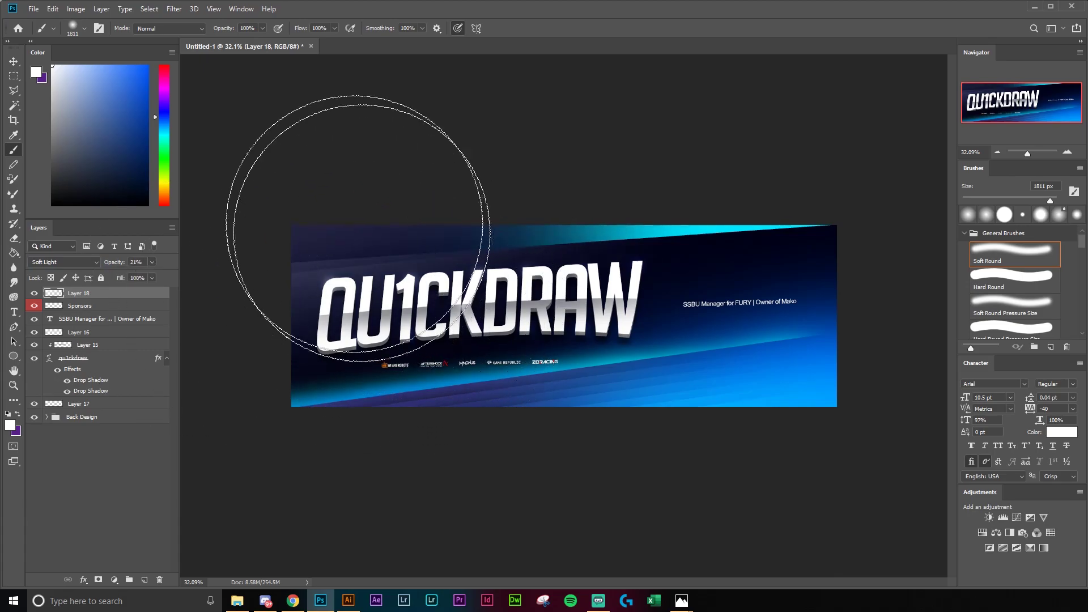
- Group all layers, from the glow layer down to the Back Design folder
{"action": "key", "text": "z"}
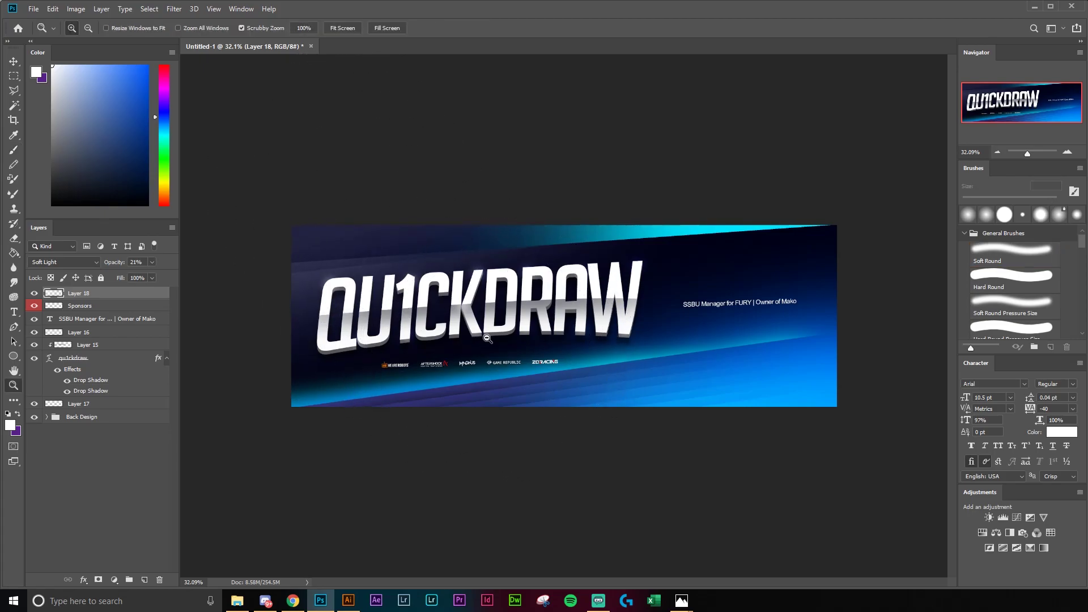
{"action": "left_click_drag", "start_coordinate": [546, 338], "coordinate": [554, 337]}
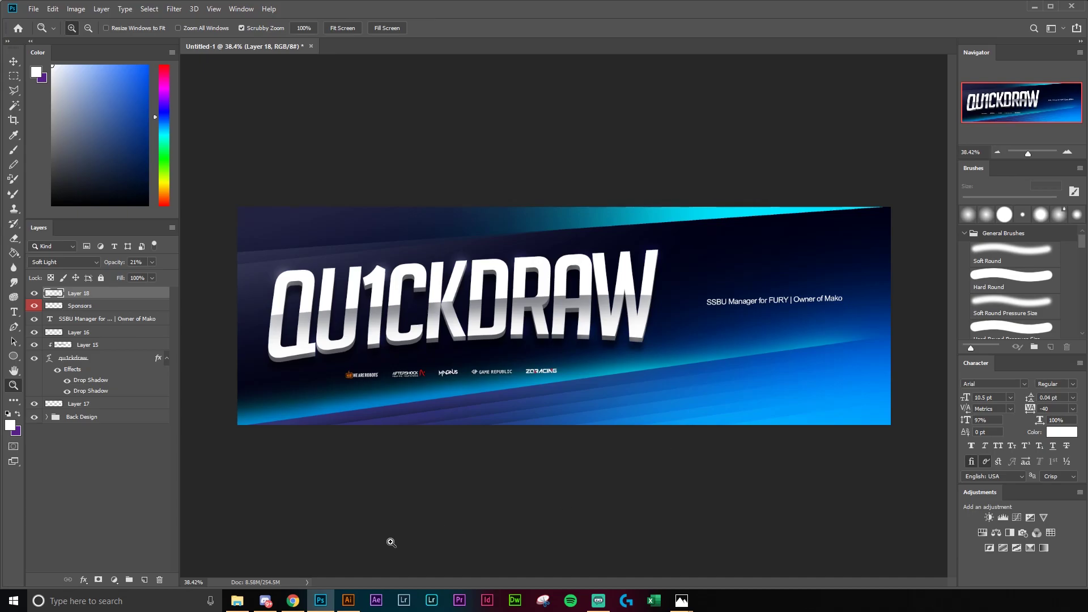
{"action": "key", "text": "v"}
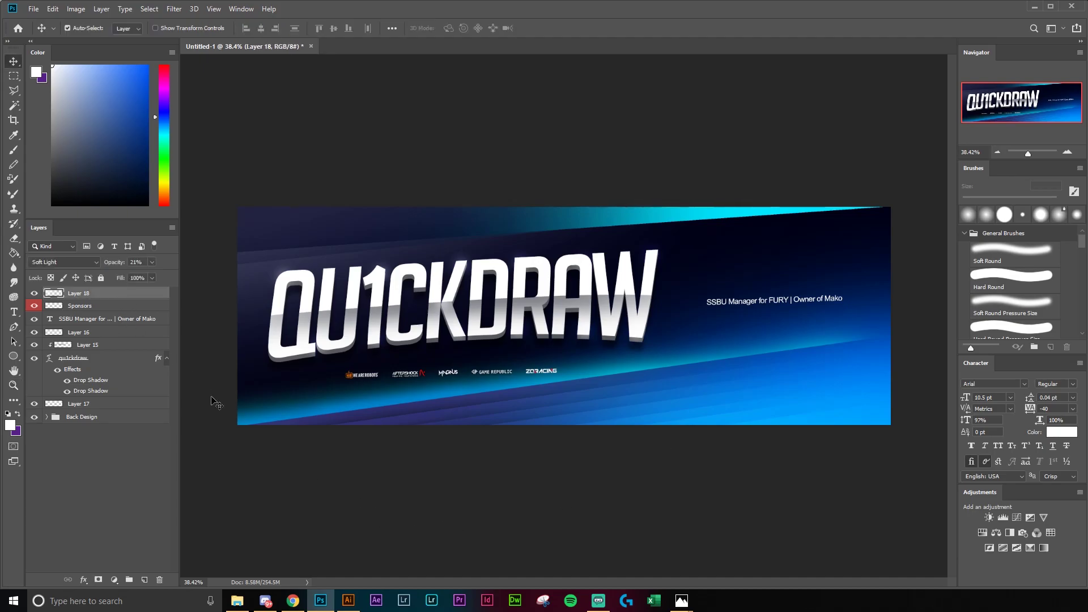
{"action": "left_click", "coordinate": [101, 417], "text": "shift"}
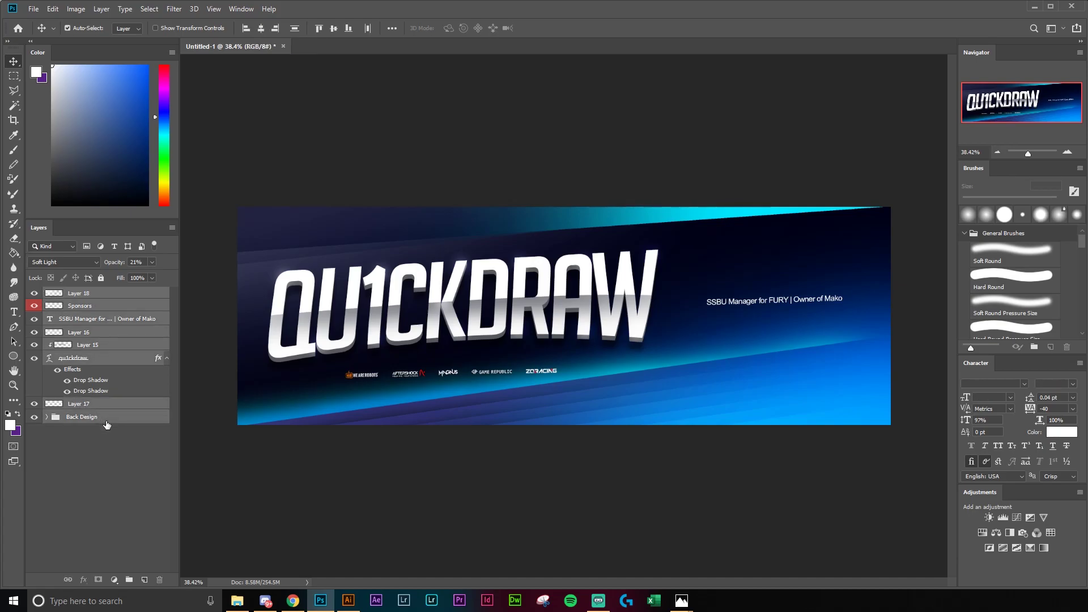
{"action": "key", "text": "ctrl+g"}
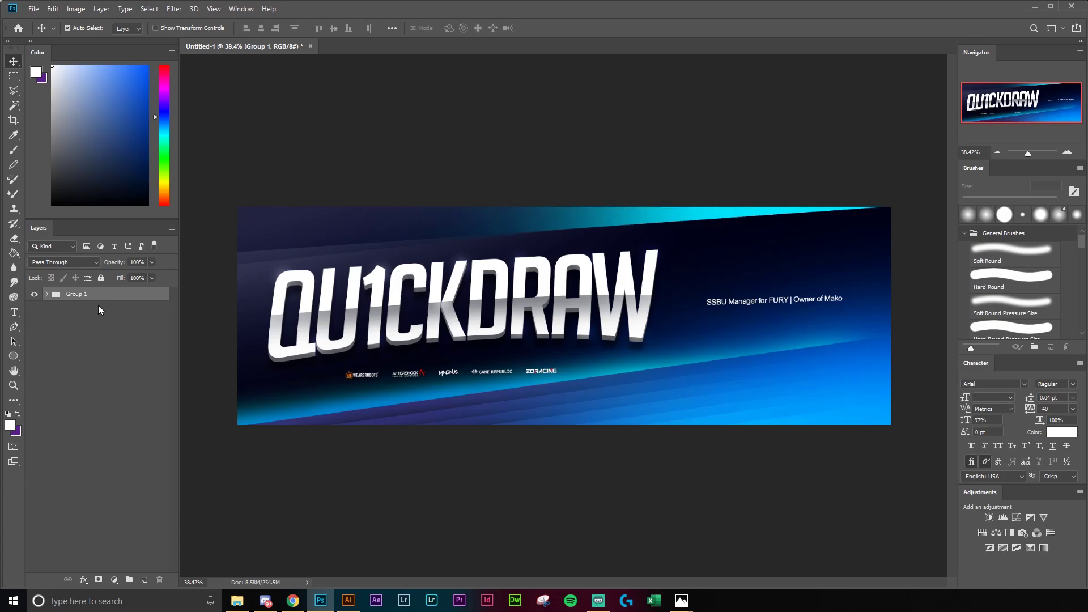
- Duplicate the group of all layers and merge the copy into a single layer
{"action": "key", "text": "ctrl+j"}
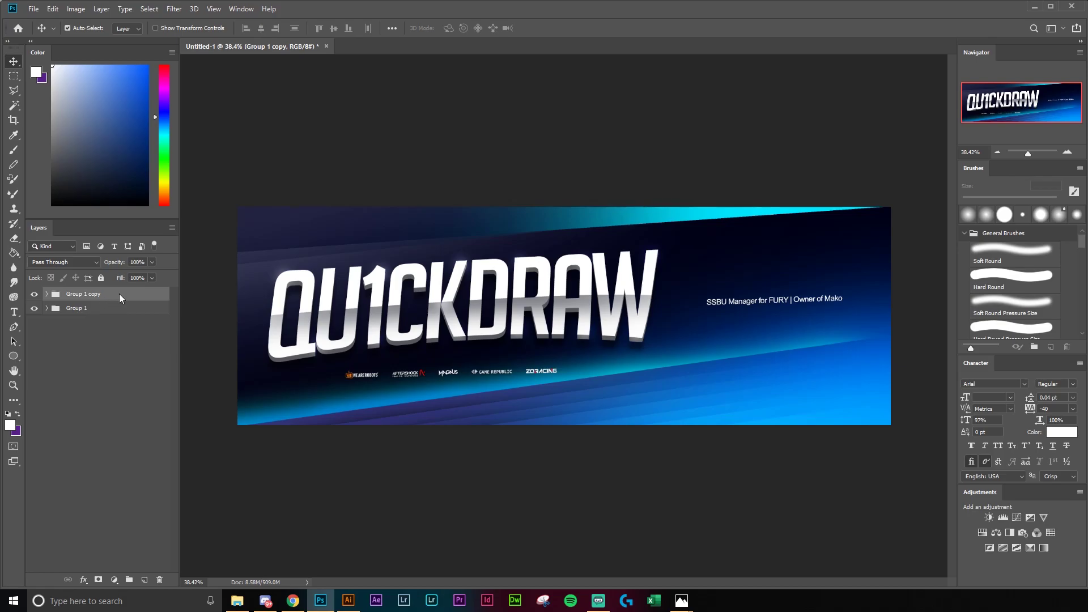
{"action": "right_click", "coordinate": [119, 294]}
{"action": "left_click", "coordinate": [169, 498]}
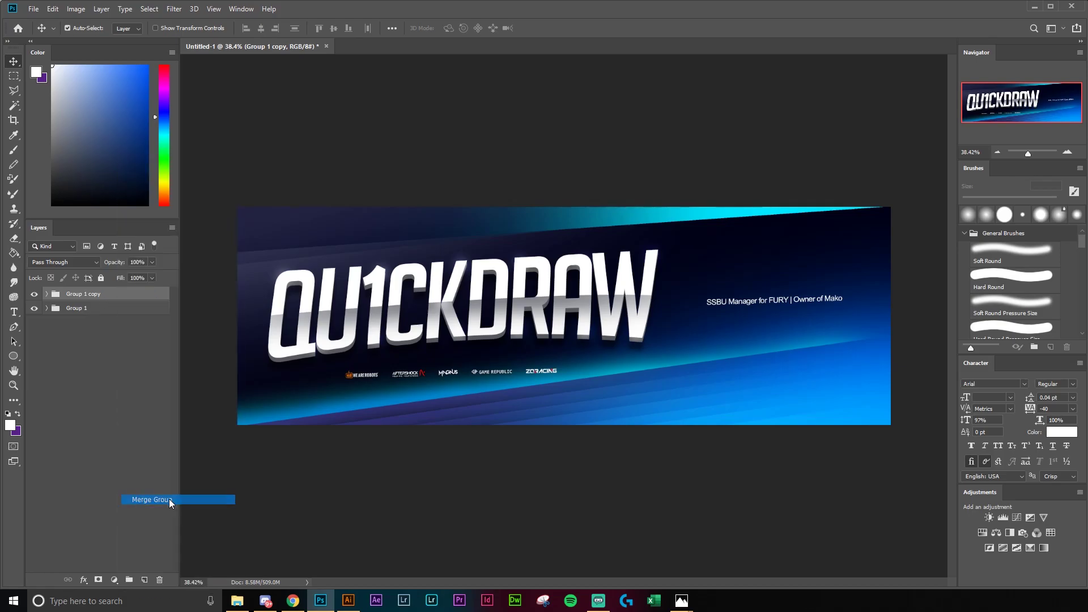
- Hide the original group and keep the merged copy visible above it
{"action": "left_click", "coordinate": [36, 295]}
{"action": "left_click", "coordinate": [47, 306]}
{"action": "left_click", "coordinate": [47, 307]}
{"action": "left_click", "coordinate": [34, 294]}
{"action": "left_click", "coordinate": [34, 306]}
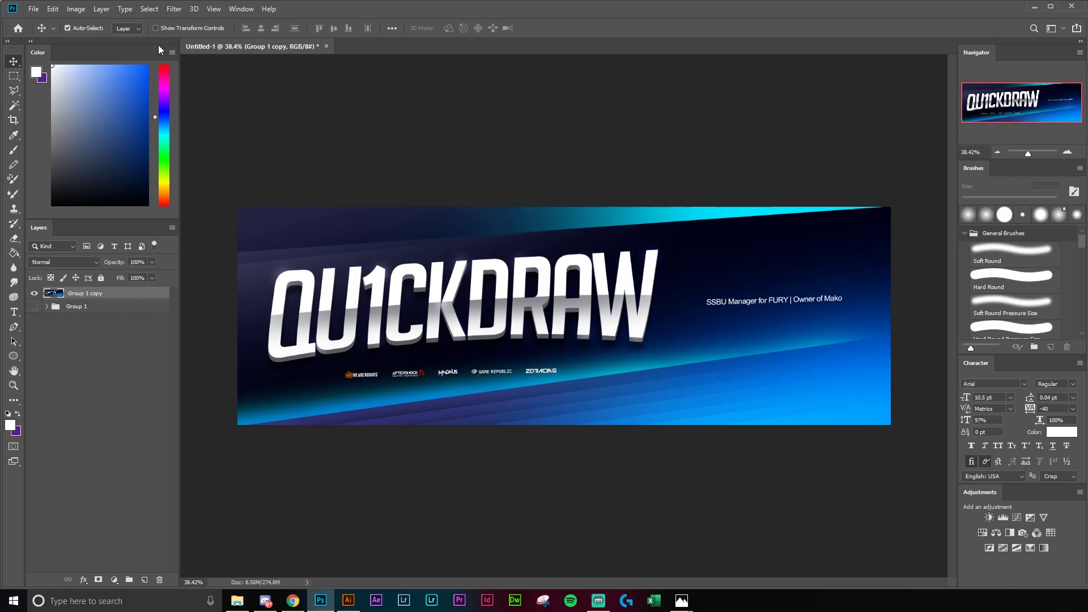
- Open the Camera Raw Filter on the merged copy and switch to the stacked before/after comparison
{"action": "left_click", "coordinate": [174, 9]}
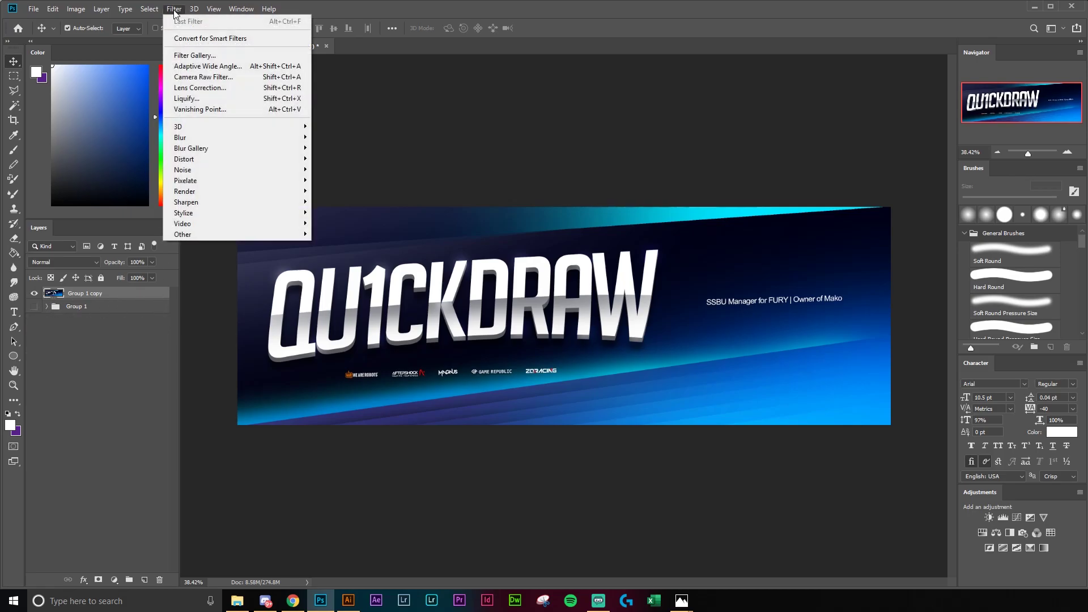
{"action": "left_click", "coordinate": [209, 77]}
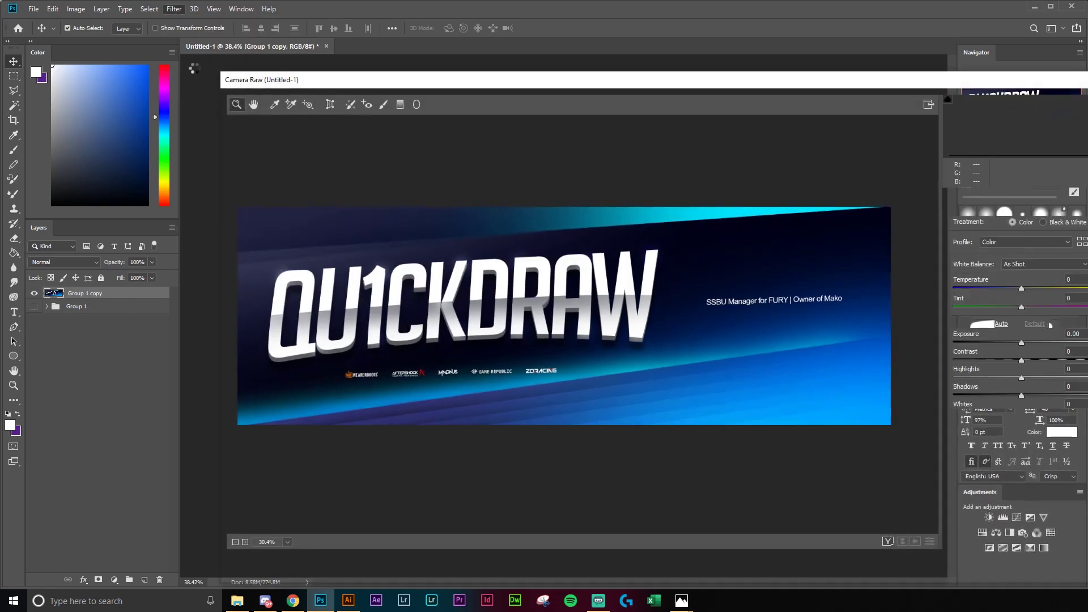
{"action": "left_click_drag", "start_coordinate": [340, 85], "coordinate": [246, 53]}
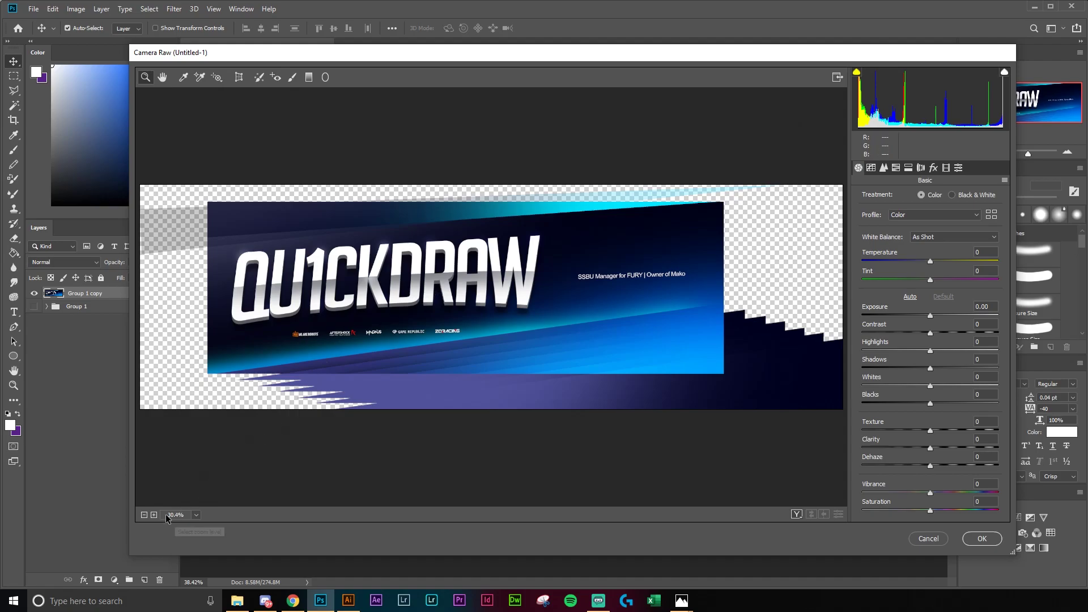
{"action": "left_click", "coordinate": [796, 514]}
{"action": "left_click", "coordinate": [796, 515]}
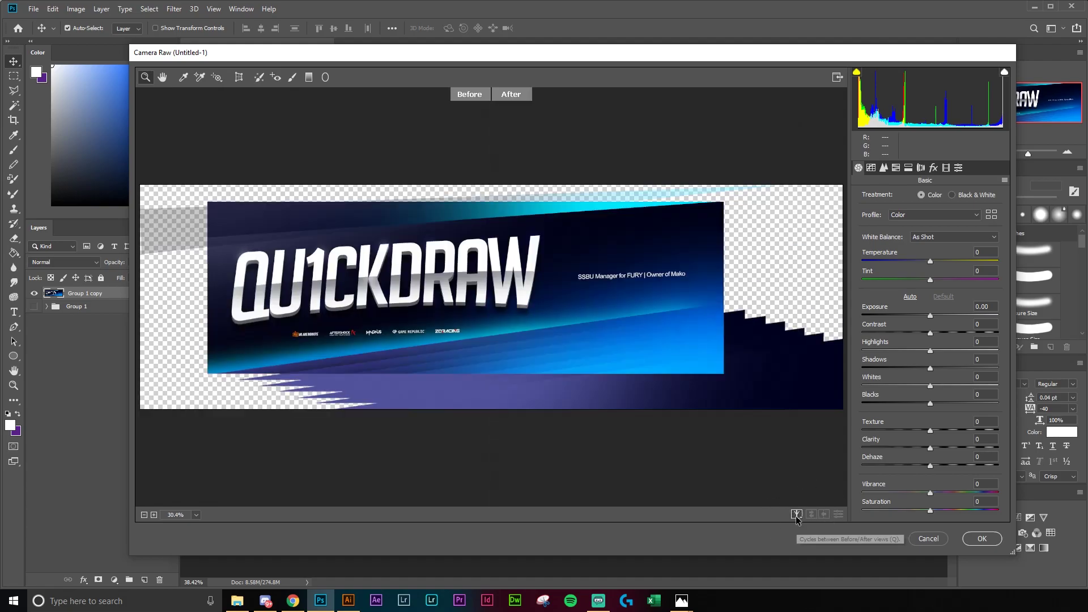
{"action": "left_click", "coordinate": [797, 515]}
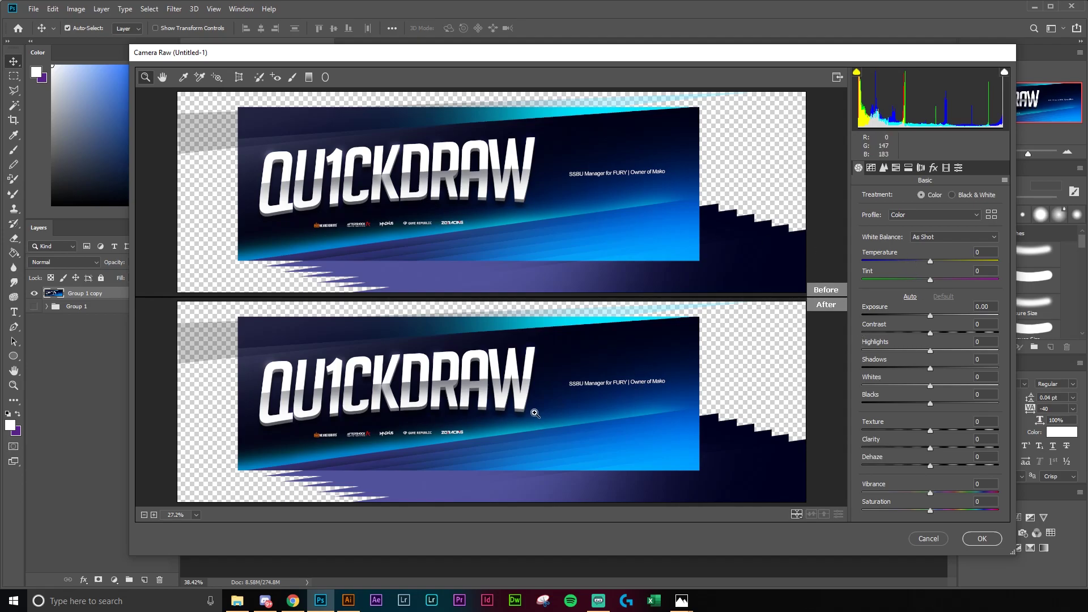
- Set Temperature to -13, Exposure to +0.20, Contrast to +15, Highlights to -28, Shadows to -11, Whites to +18 and Blacks to +15
{"action": "left_click_drag", "start_coordinate": [930, 262], "coordinate": [921, 264]}
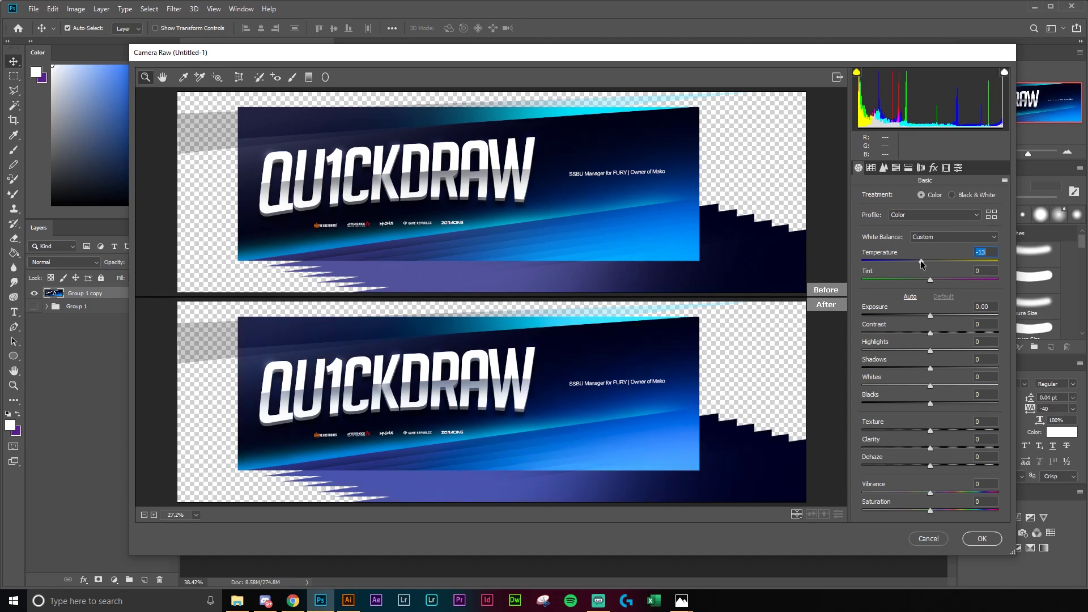
{"action": "left_click_drag", "start_coordinate": [932, 316], "coordinate": [911, 353]}
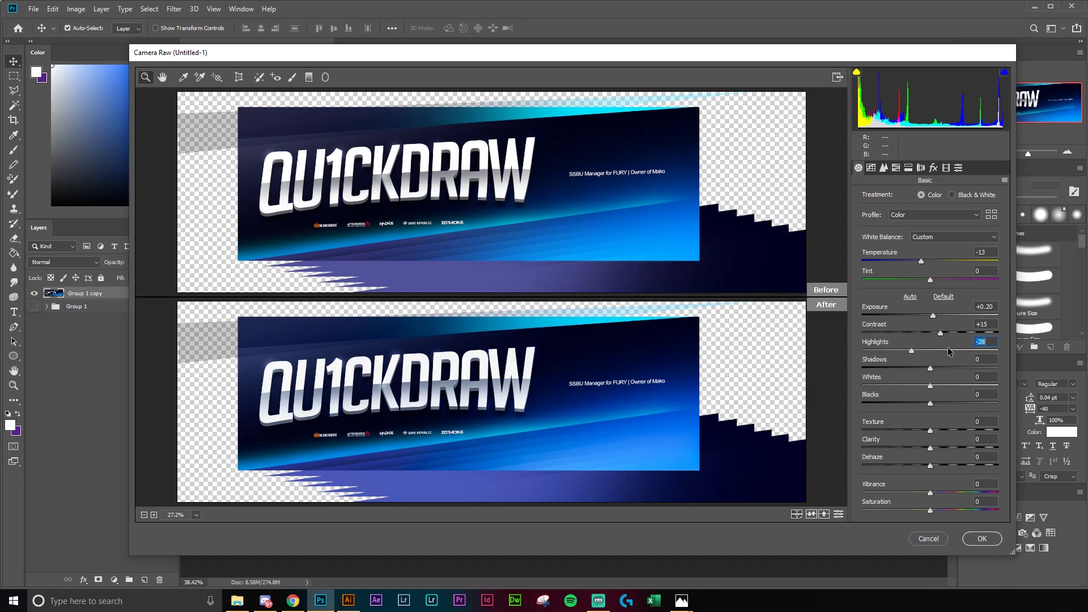
{"action": "left_click_drag", "start_coordinate": [930, 369], "coordinate": [940, 404]}
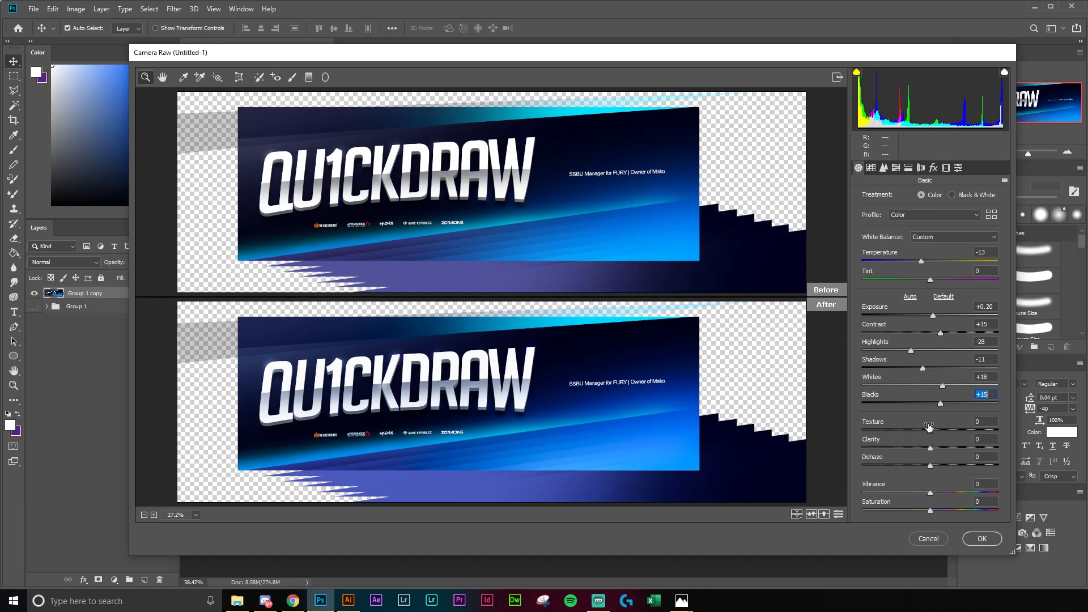
- Set Texture to +5, Clarity to -5, Dehaze to +16 and Vibrance to +11, keep Saturation at 0, and apply the Camera Raw filter
{"action": "left_click_drag", "start_coordinate": [931, 432], "coordinate": [940, 465]}
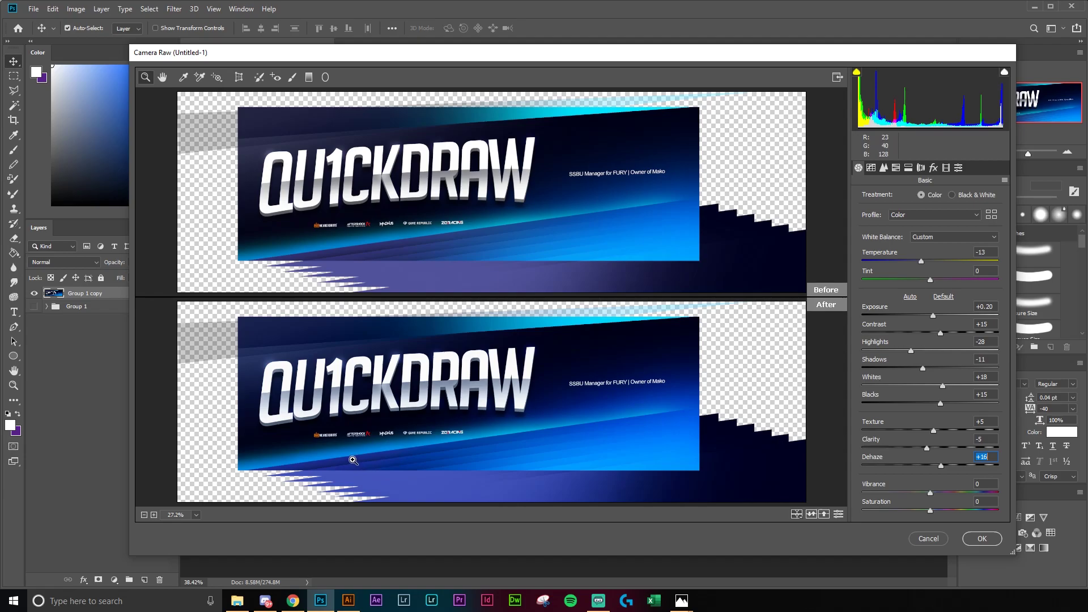
{"action": "left_click_drag", "start_coordinate": [929, 495], "coordinate": [1012, 497]}
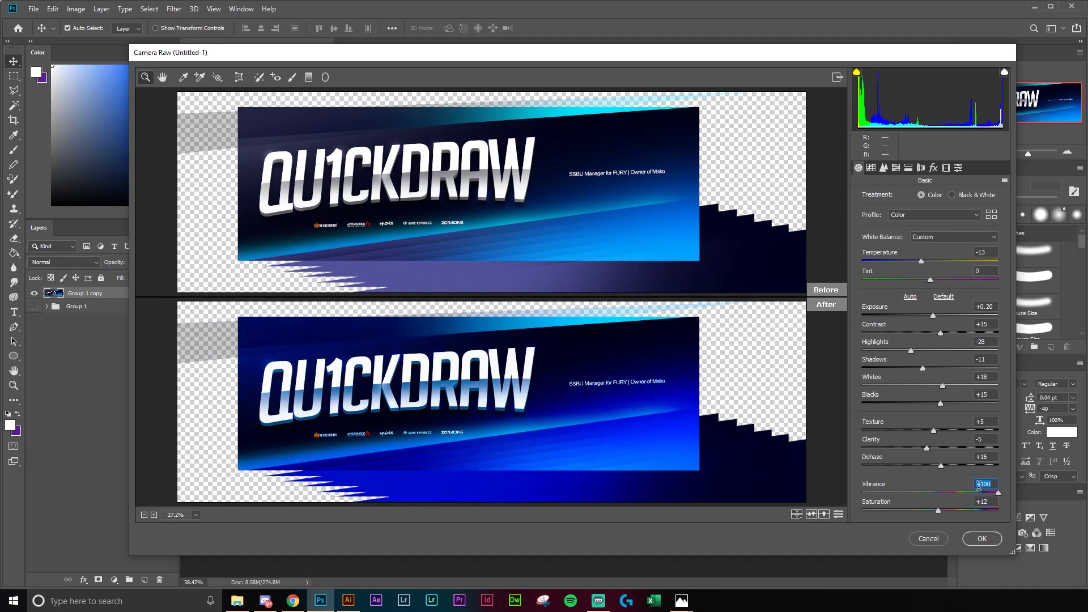
{"action": "left_click_drag", "start_coordinate": [998, 493], "coordinate": [932, 511]}
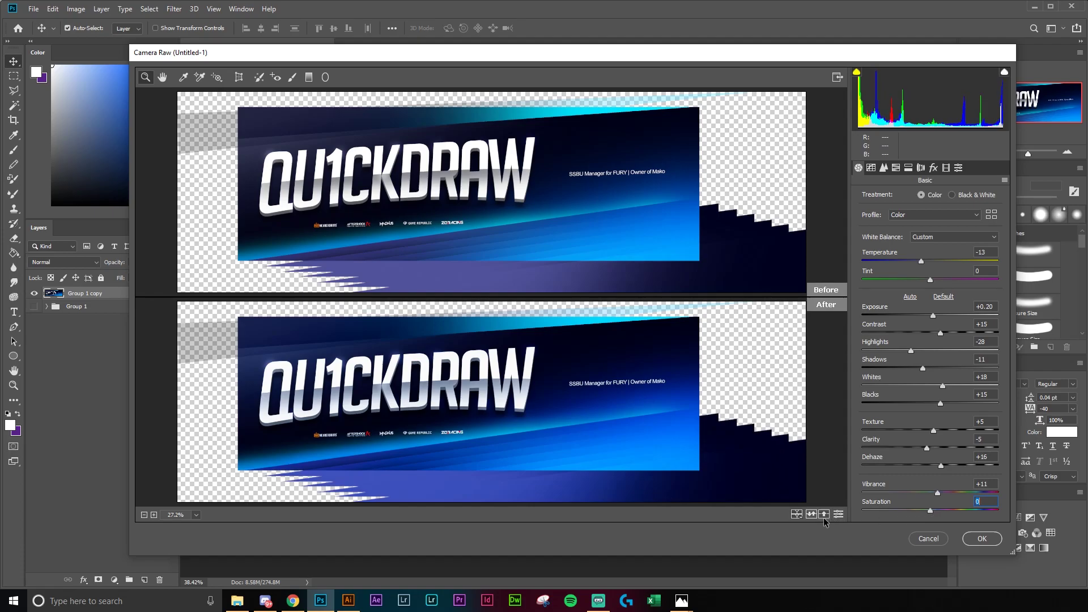
{"action": "left_click", "coordinate": [982, 538]}
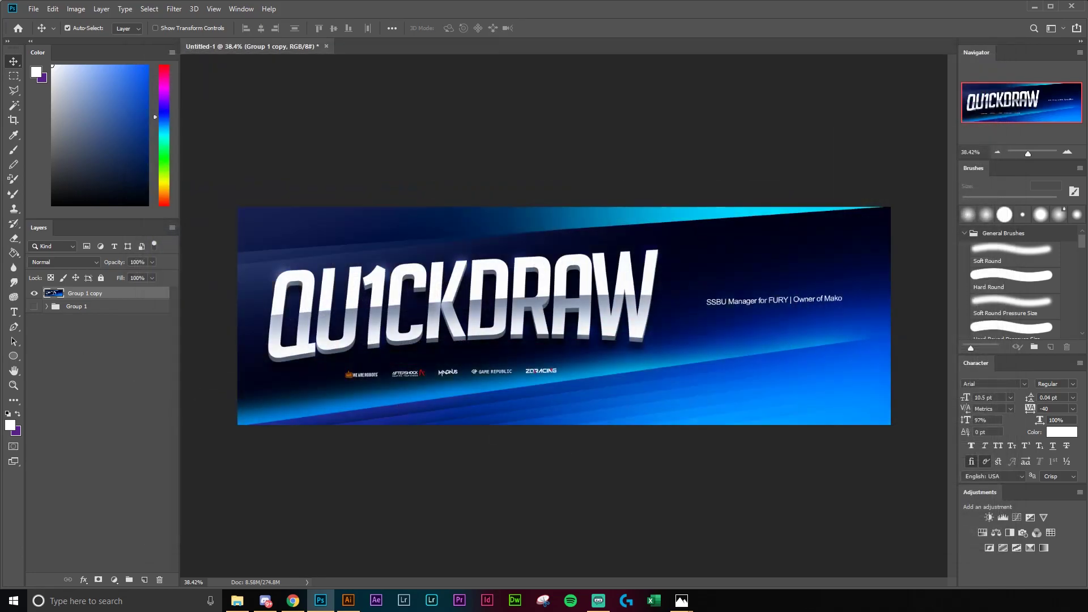
- Make the original group visible again and toggle the merged copy's visibility to compare the header before and after grading
{"action": "left_click", "coordinate": [35, 293]}
{"action": "left_click", "coordinate": [35, 293]}
{"action": "left_click", "coordinate": [175, 360]}
- Apply a custom Lens Correction to the merged copy with Fix Blue/Yellow Fringe set to -69.84
{"action": "left_click", "coordinate": [123, 296]}
{"action": "key", "text": "ctrl+shift+r"}
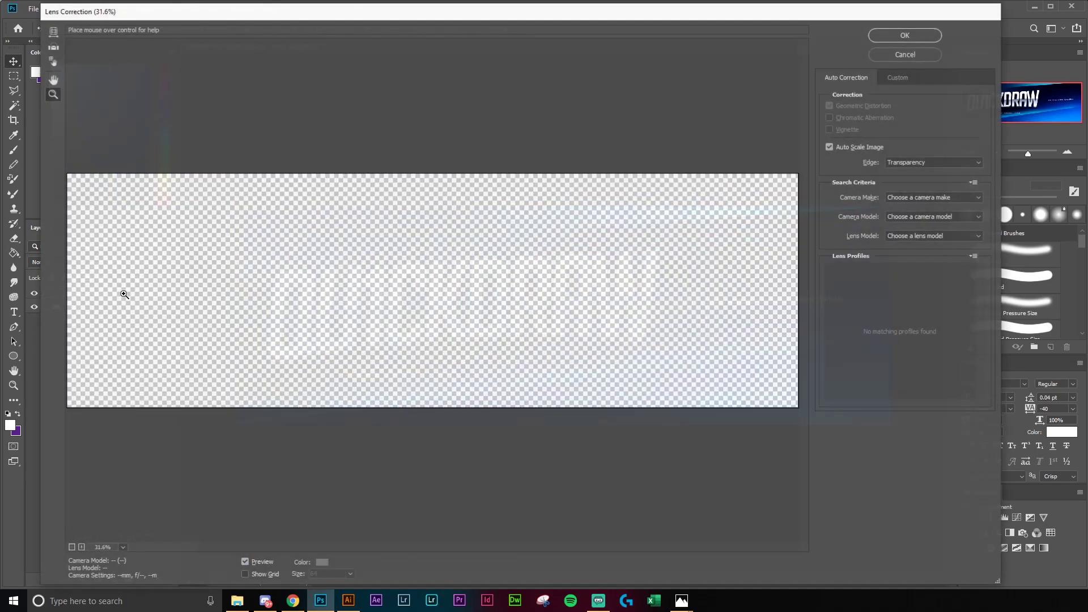
{"action": "left_click", "coordinate": [899, 78]}
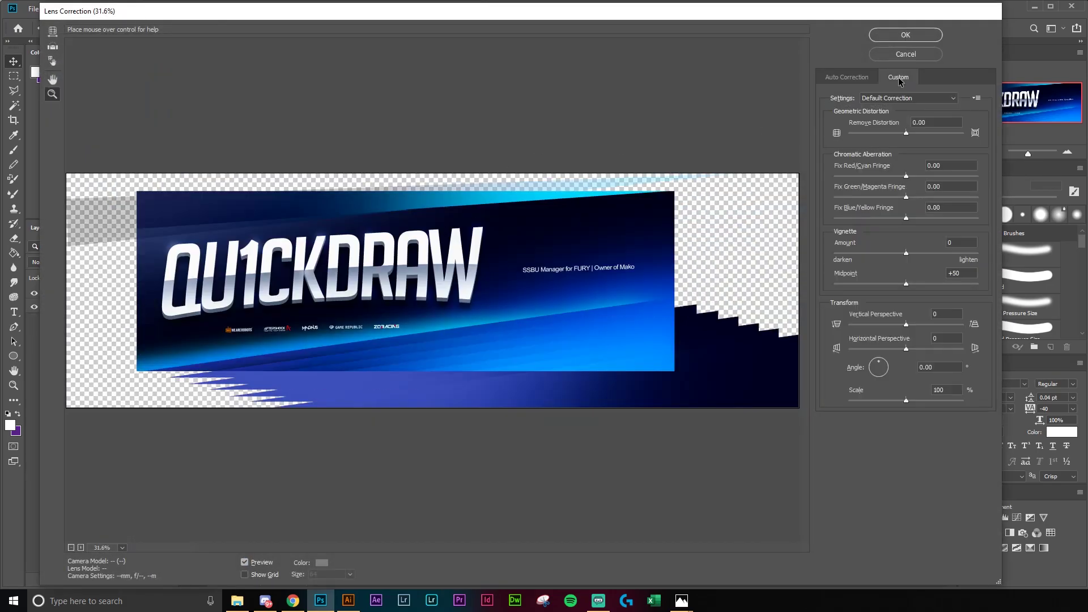
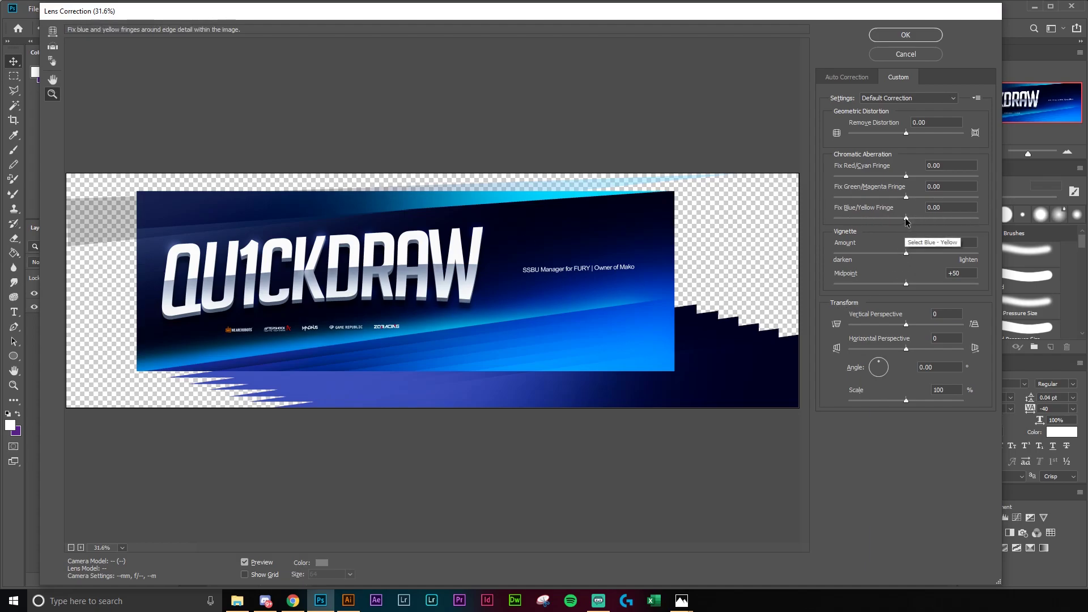
{"action": "left_click_drag", "start_coordinate": [907, 218], "coordinate": [851, 218]}
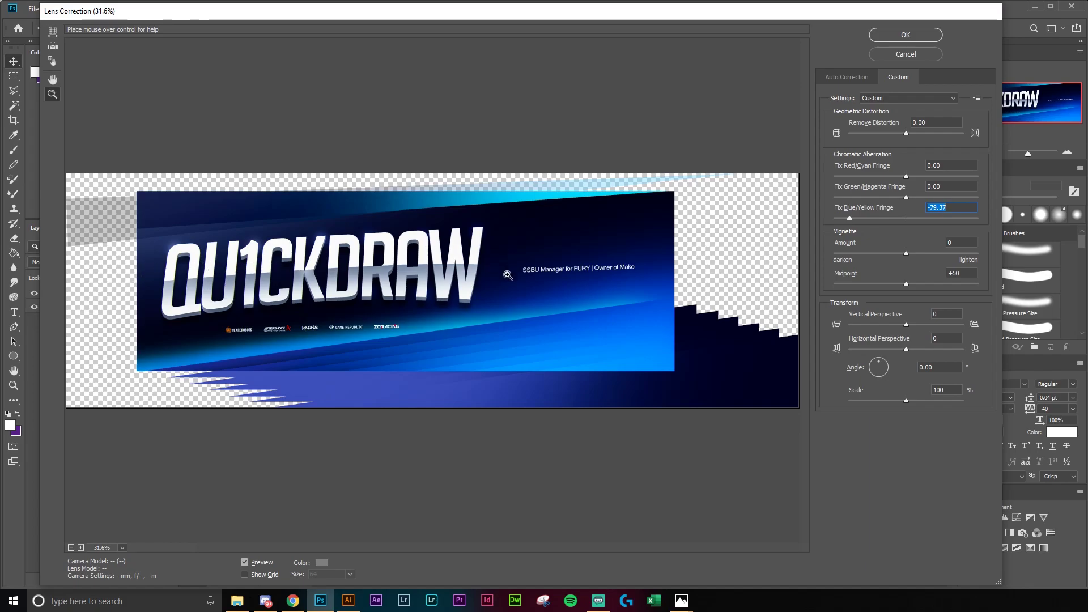
{"action": "mouse_move", "coordinate": [851, 217]}
{"action": "left_mouse_down"}
{"action": "mouse_move", "coordinate": [873, 219]}
{"action": "mouse_move", "coordinate": [839, 219]}
{"action": "mouse_move", "coordinate": [857, 220]}
{"action": "left_mouse_up"}
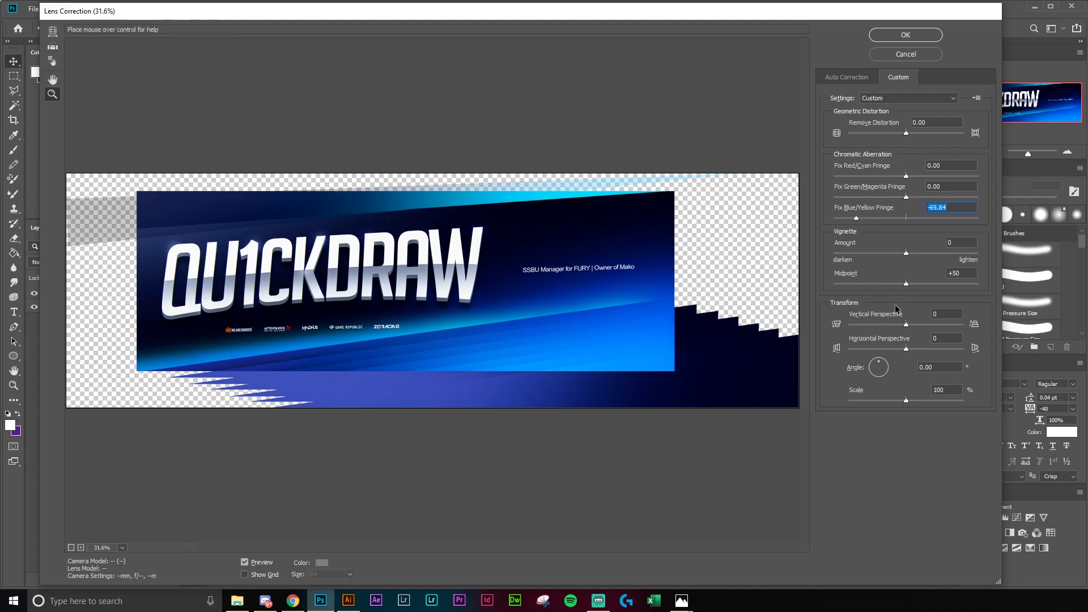
{"action": "left_click", "coordinate": [906, 34]}
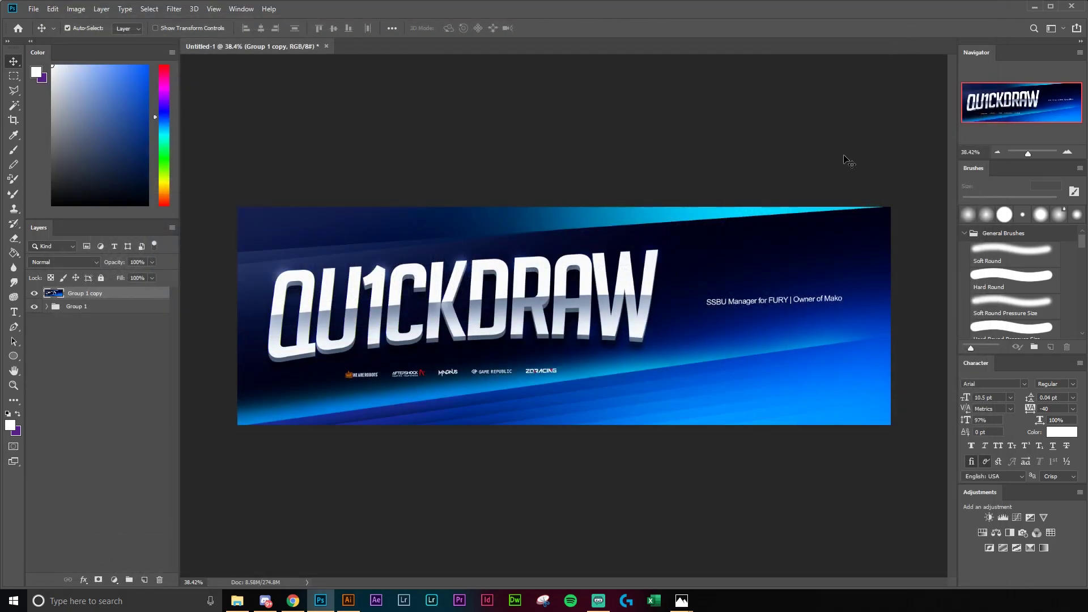
- Examine the fringing on the title's edges up close, then compare the merged copy with the expanded original group by toggling the copy's visibility
{"action": "left_click_drag", "start_coordinate": [275, 318], "coordinate": [323, 311]}
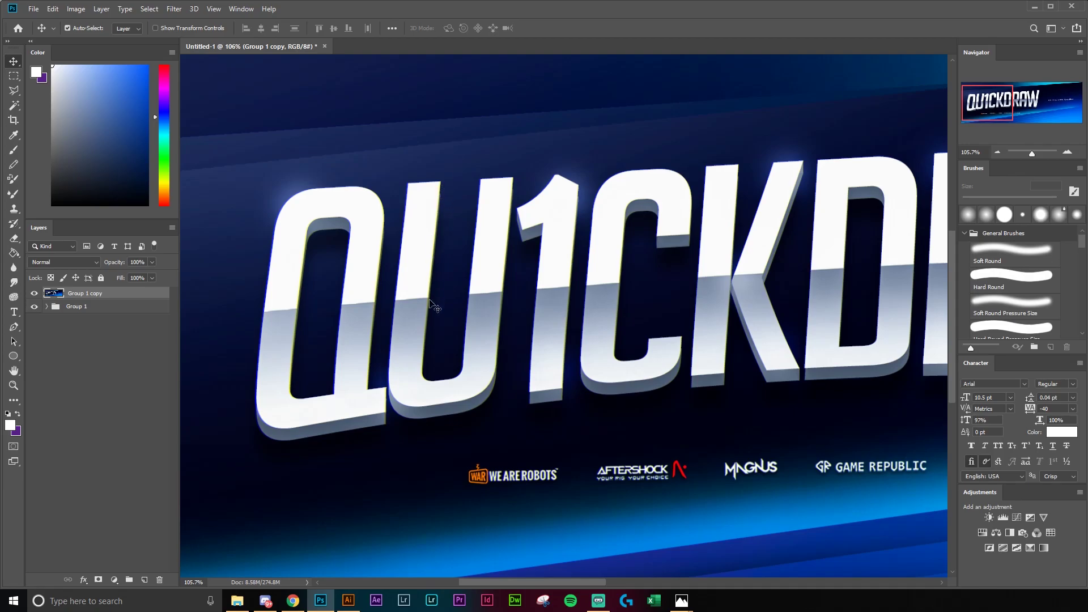
{"action": "left_click_drag", "start_coordinate": [582, 370], "coordinate": [536, 369]}
{"action": "left_click_drag", "start_coordinate": [705, 389], "coordinate": [490, 365]}
{"action": "left_click_drag", "start_coordinate": [575, 362], "coordinate": [561, 365]}
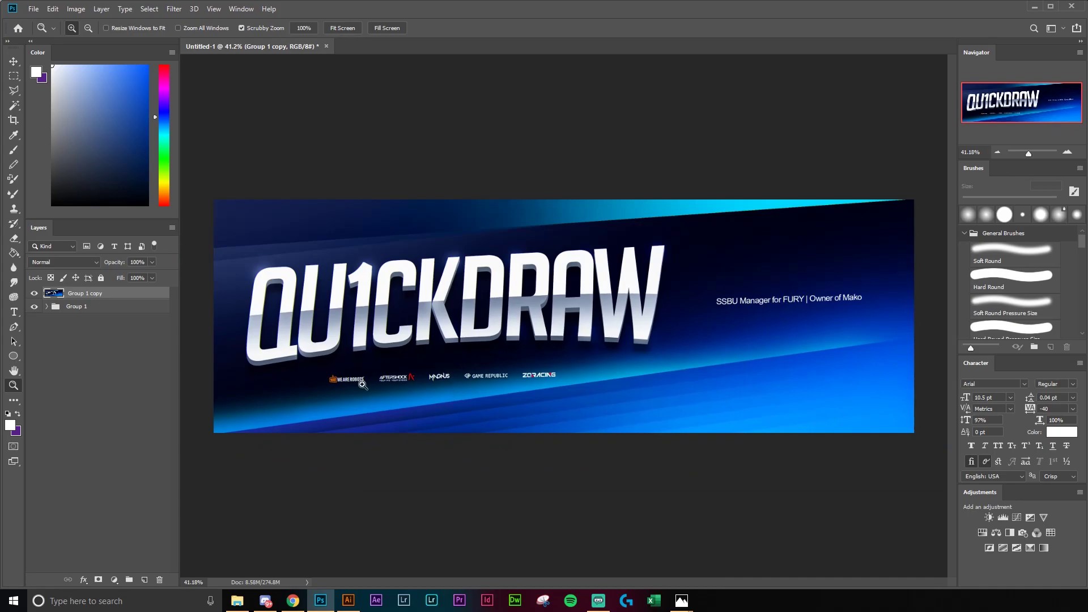
{"action": "left_click", "coordinate": [35, 294]}
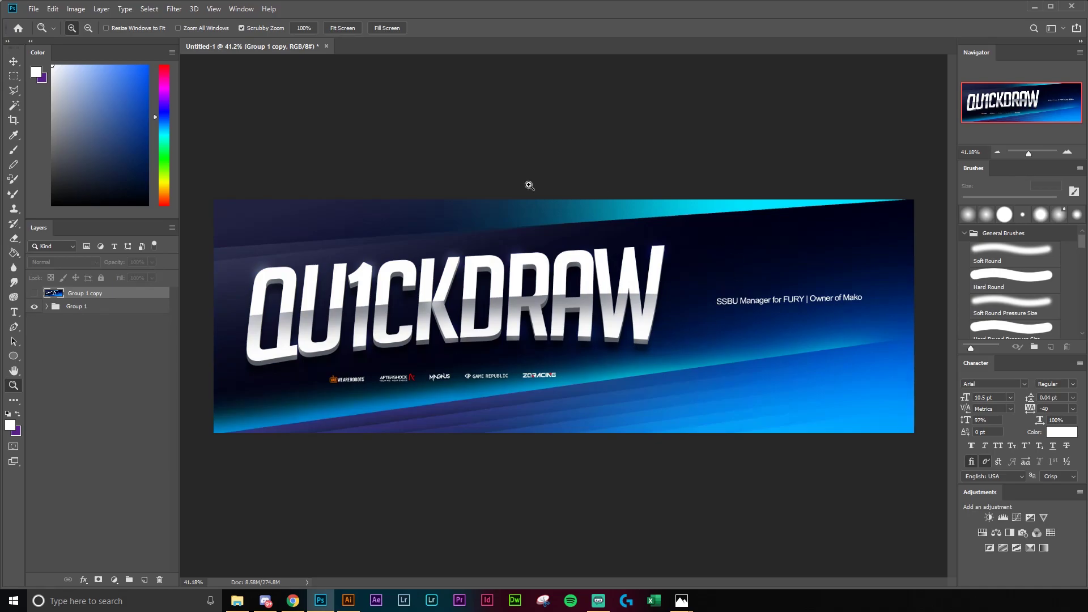
{"action": "left_click", "coordinate": [46, 306]}
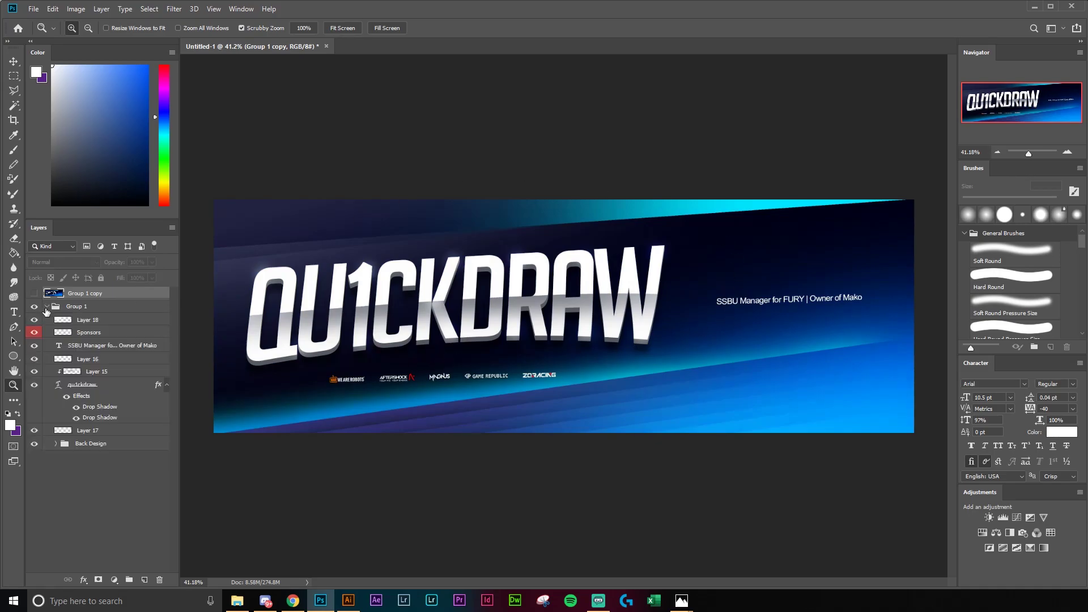
{"action": "left_click", "coordinate": [35, 293]}
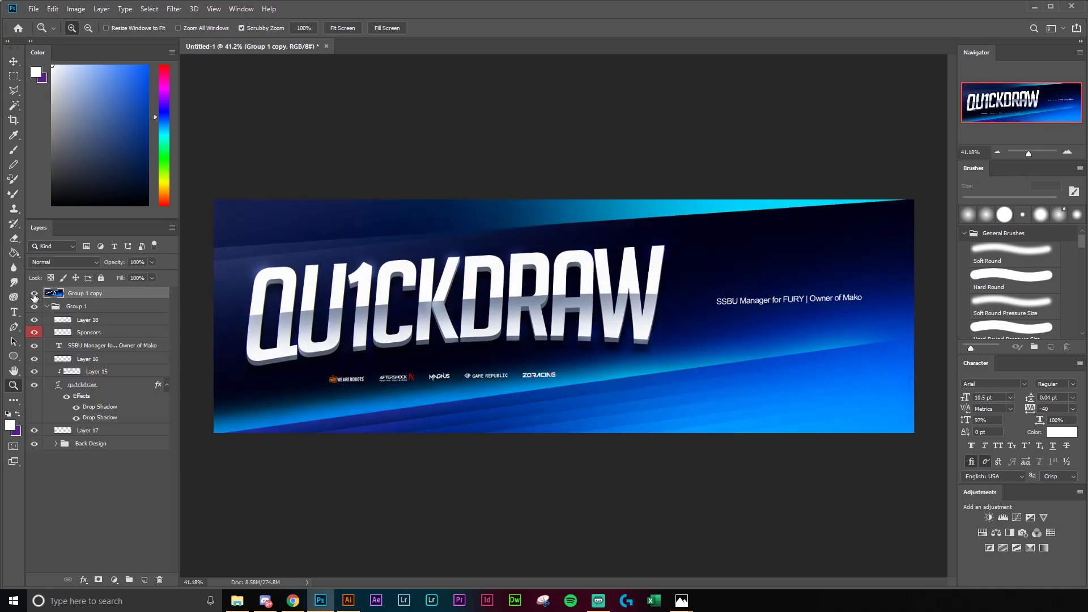